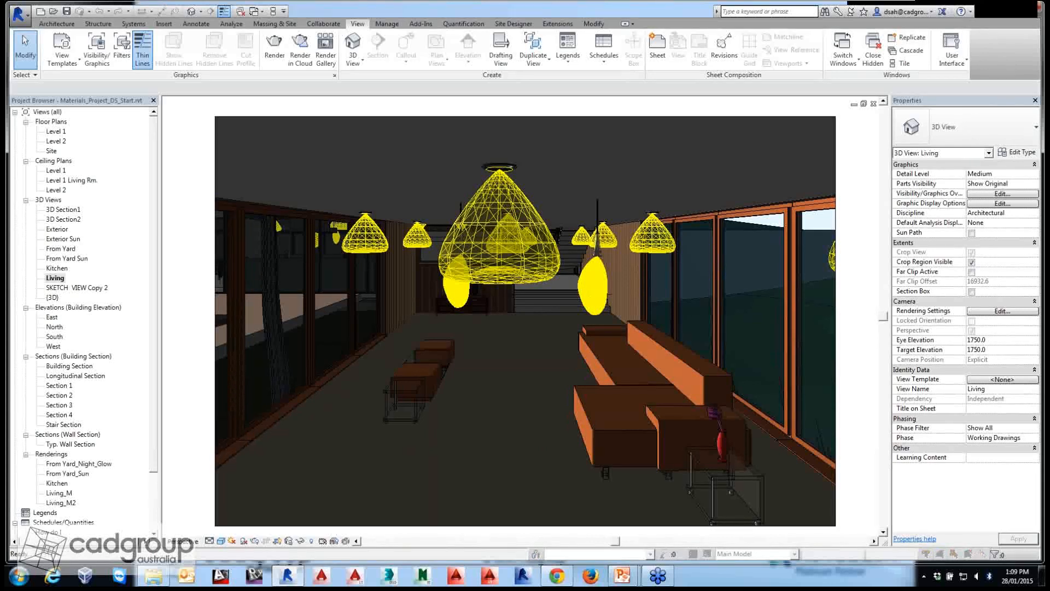
Hide the Light Source subcategory of Lighting Fixtures in the Living 3D view.
{"action": "key", "text": "v"}
{"action": "key", "text": "g"}
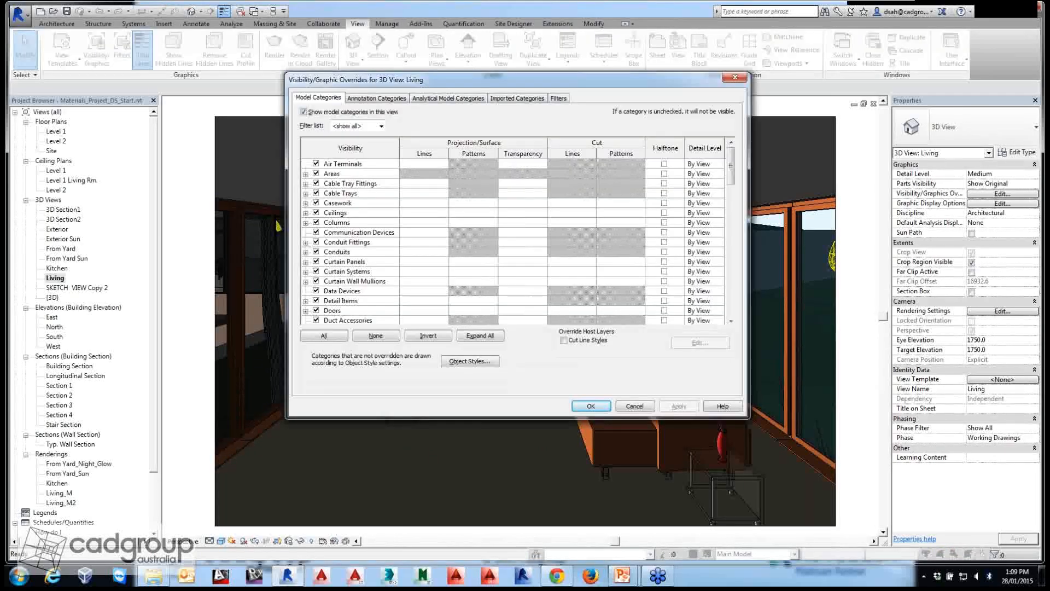
{"action": "scroll", "coordinate": [514, 241], "scroll_direction": "down", "scroll_amount": 17}
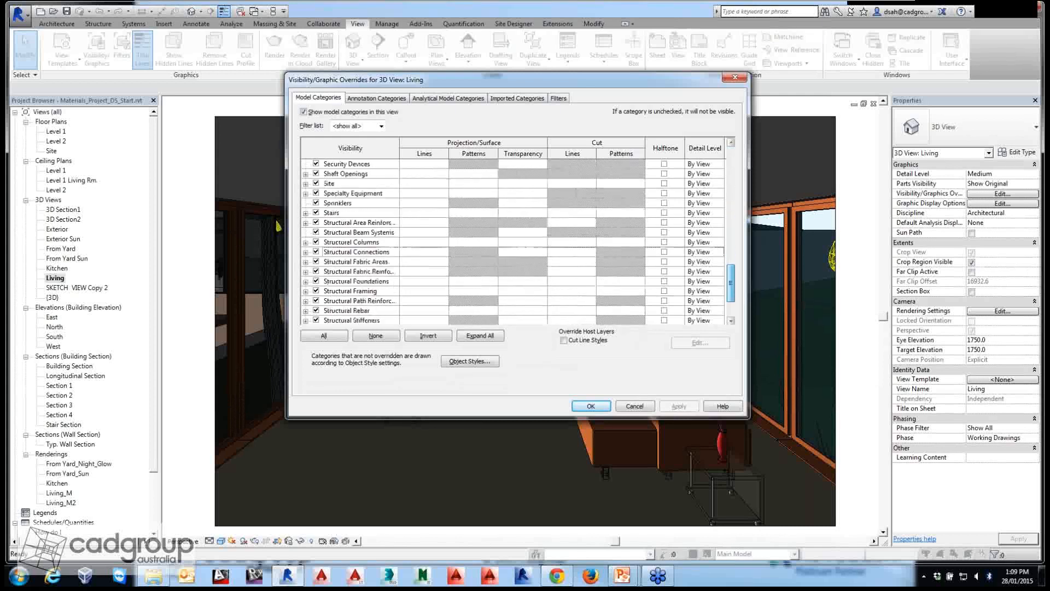
{"action": "scroll", "coordinate": [514, 241], "scroll_direction": "up", "scroll_amount": 8}
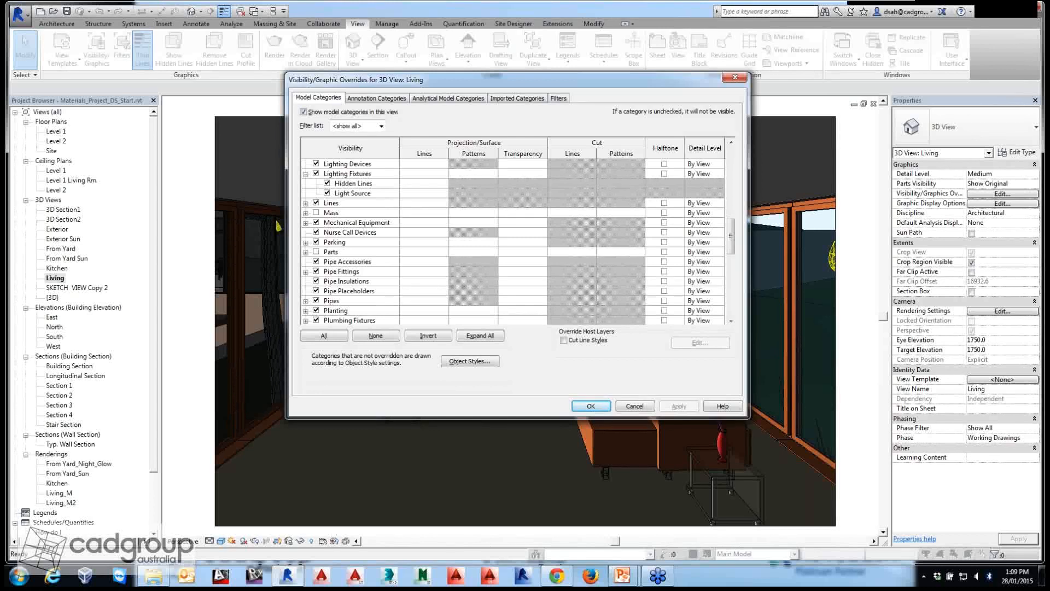
{"action": "left_click", "coordinate": [327, 193]}
{"action": "left_click", "coordinate": [679, 406]}
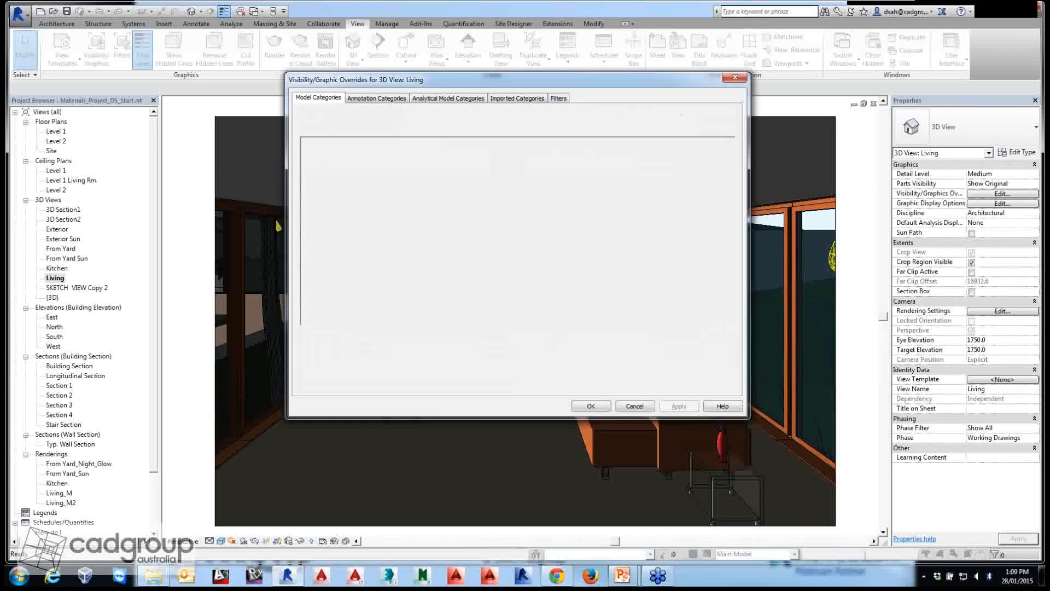
{"action": "left_click", "coordinate": [591, 406]}
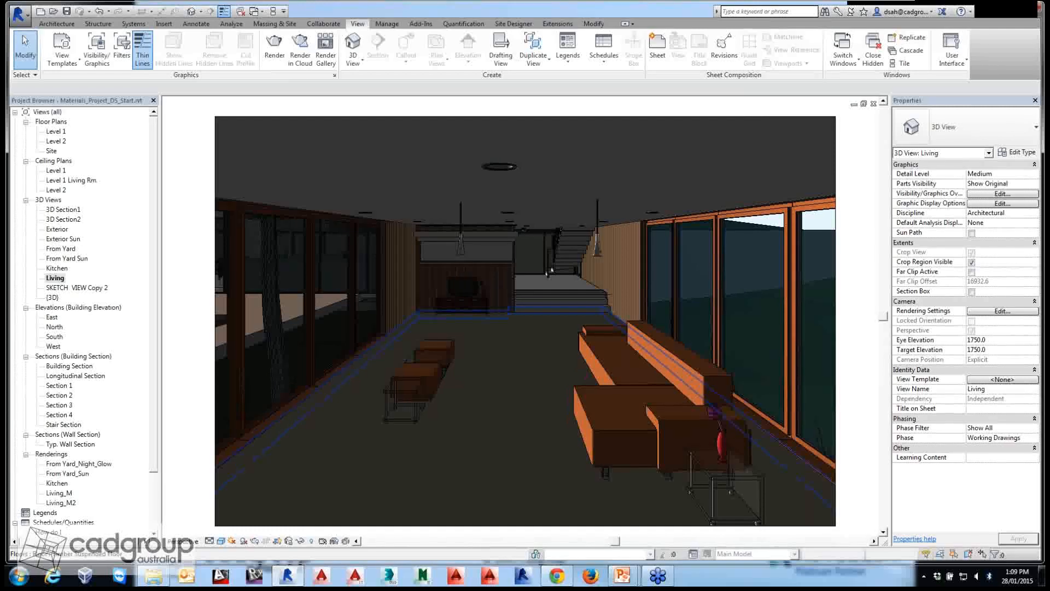
Try to open the material selection for the Finish 2 [5] layer in the Timber Suspended Floor's structure.
{"action": "left_click", "coordinate": [350, 366]}
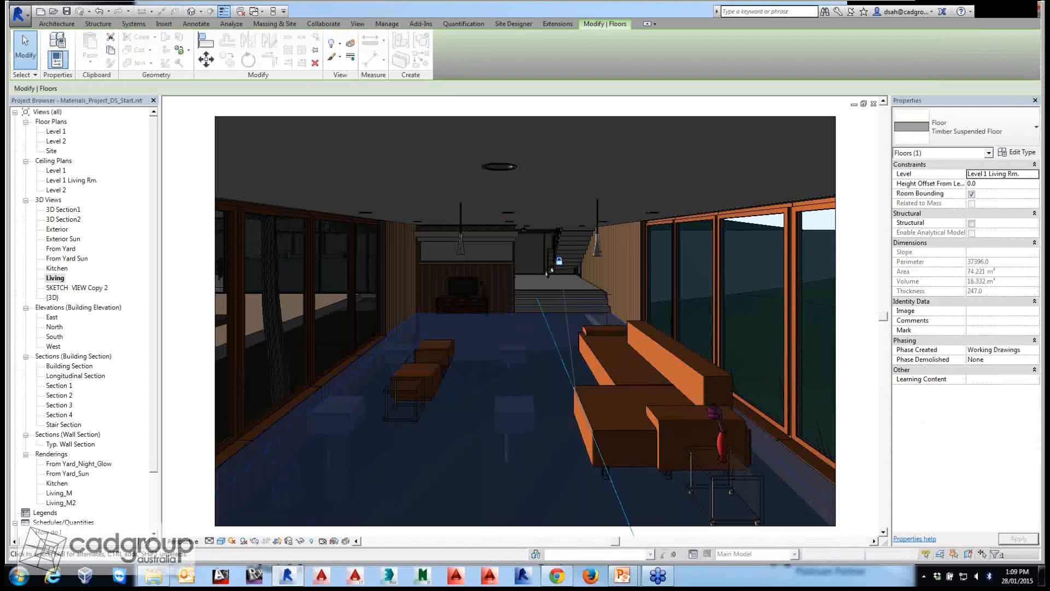
{"action": "left_click", "coordinate": [1017, 152]}
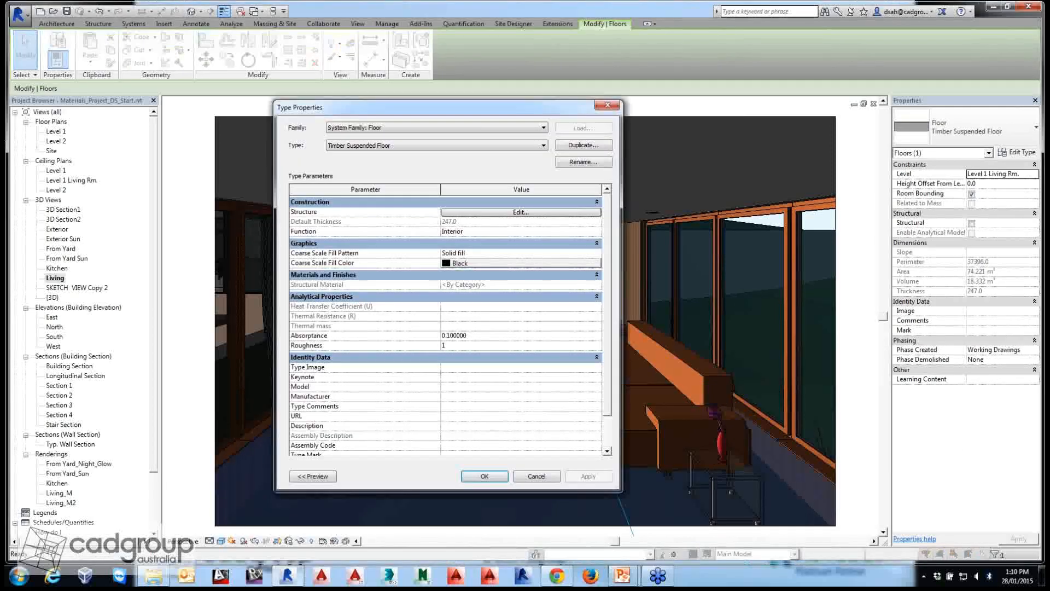
{"action": "left_click", "coordinate": [521, 212]}
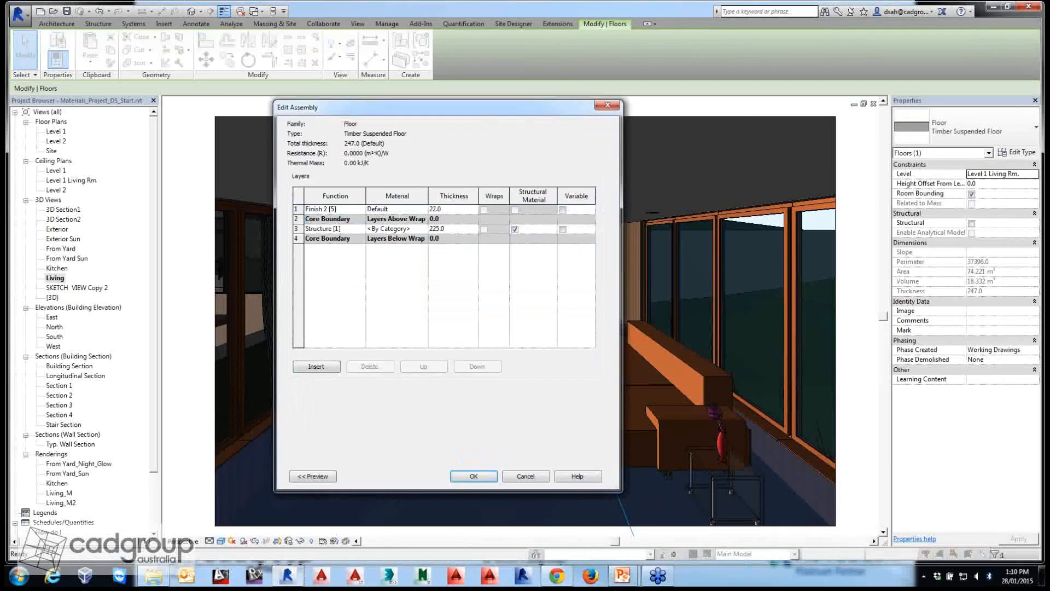
{"action": "left_click", "coordinate": [396, 209]}
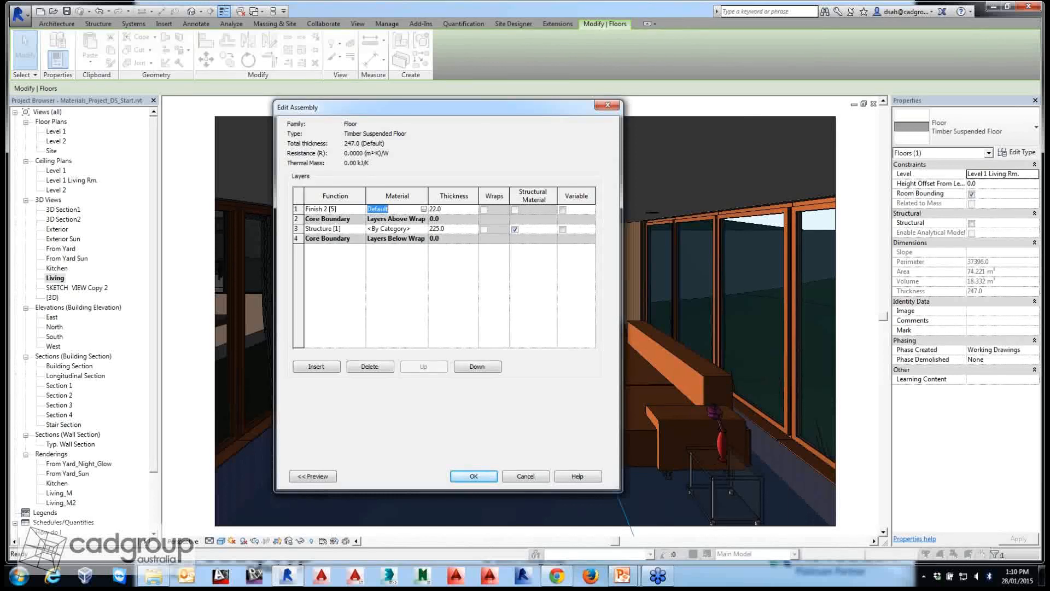
{"action": "left_click", "coordinate": [424, 209]}
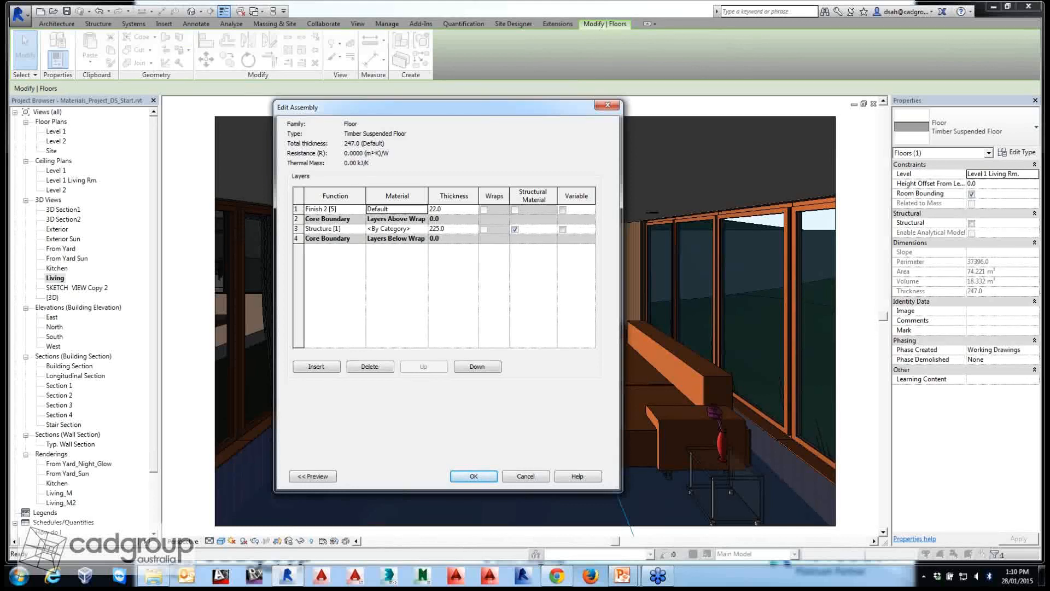
Switch the projector display mode to recover the off-screen dialog, then close the floor's type dialogs and maximize the program window.
{"action": "left_click_drag", "start_coordinate": [411, 107], "coordinate": [397, 108]}
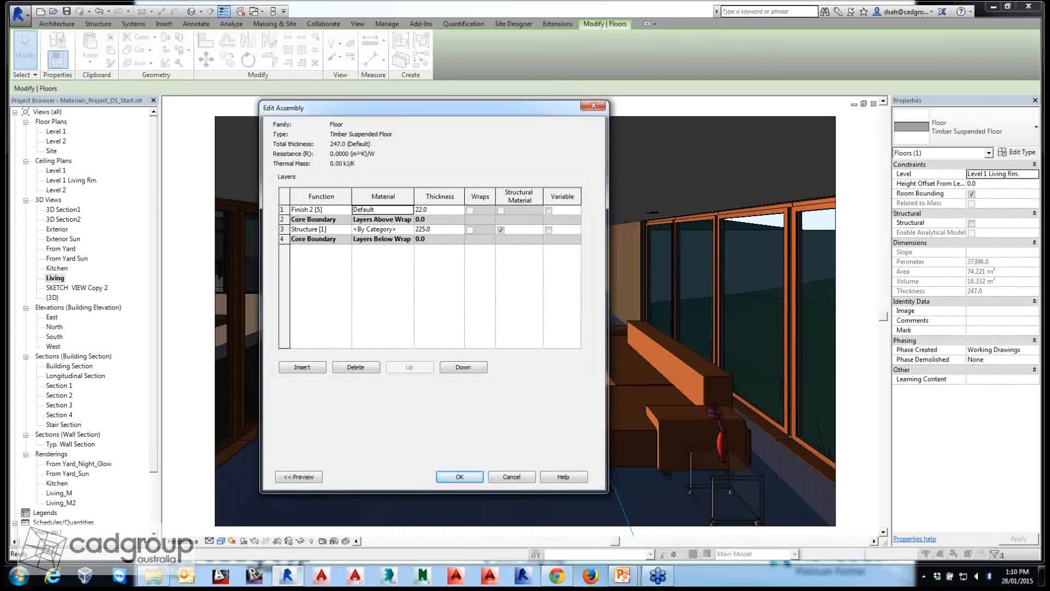
{"action": "key", "text": "alt+space"}
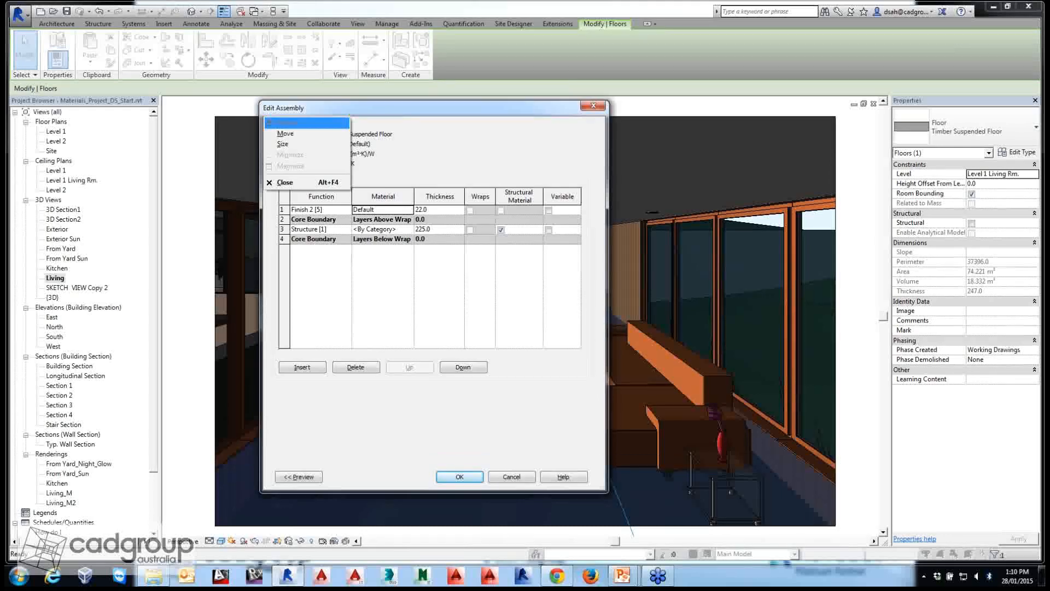
{"action": "key", "text": "Escape"}
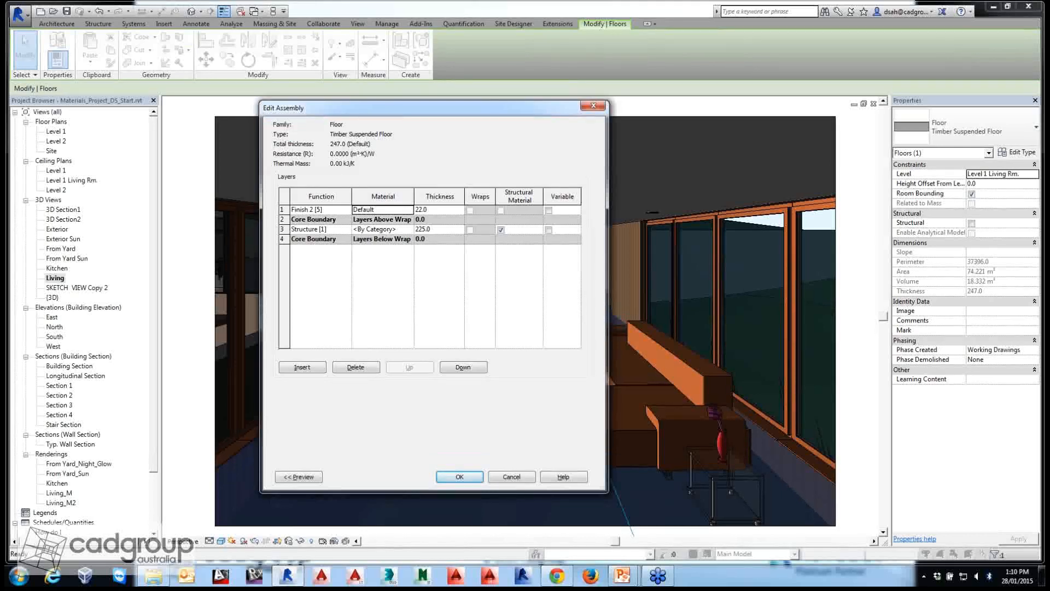
{"action": "key", "text": "super+p"}
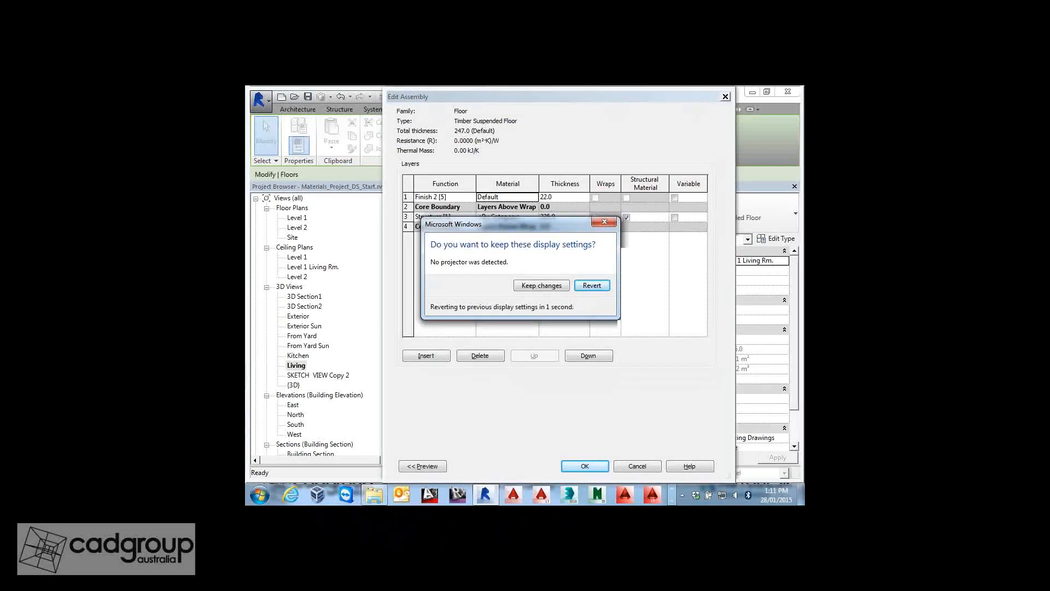
{"action": "key", "text": "Return"}
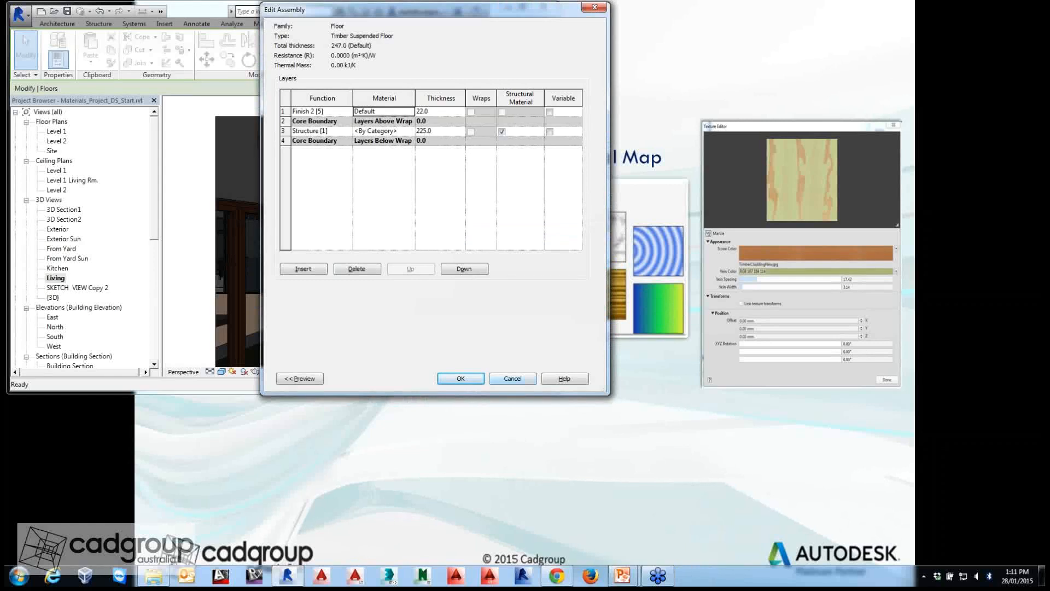
{"action": "key", "text": "Return"}
{"action": "key", "text": "Return"}
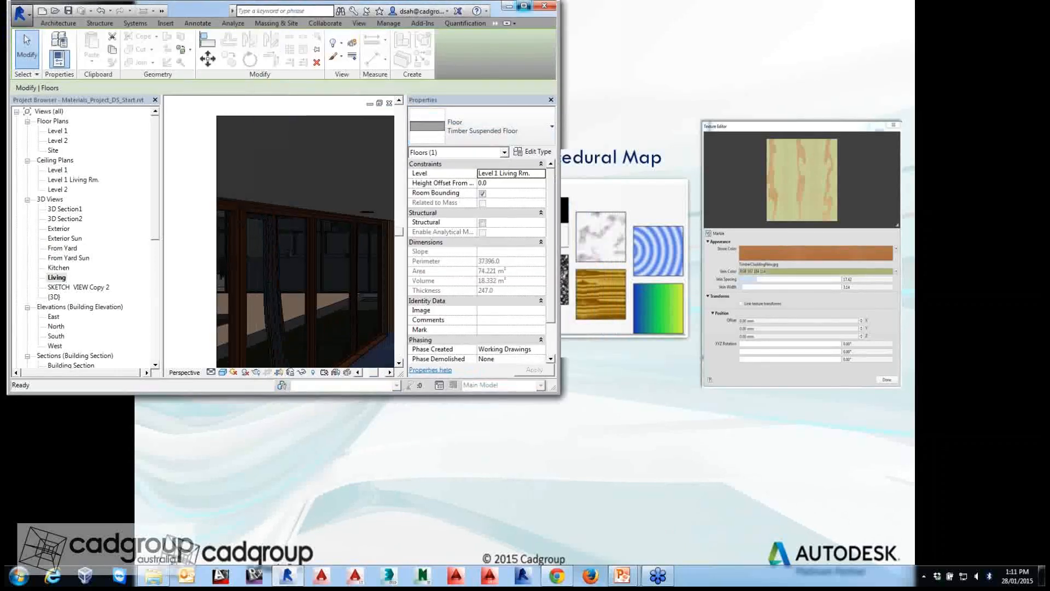
{"action": "left_click", "coordinate": [524, 6]}
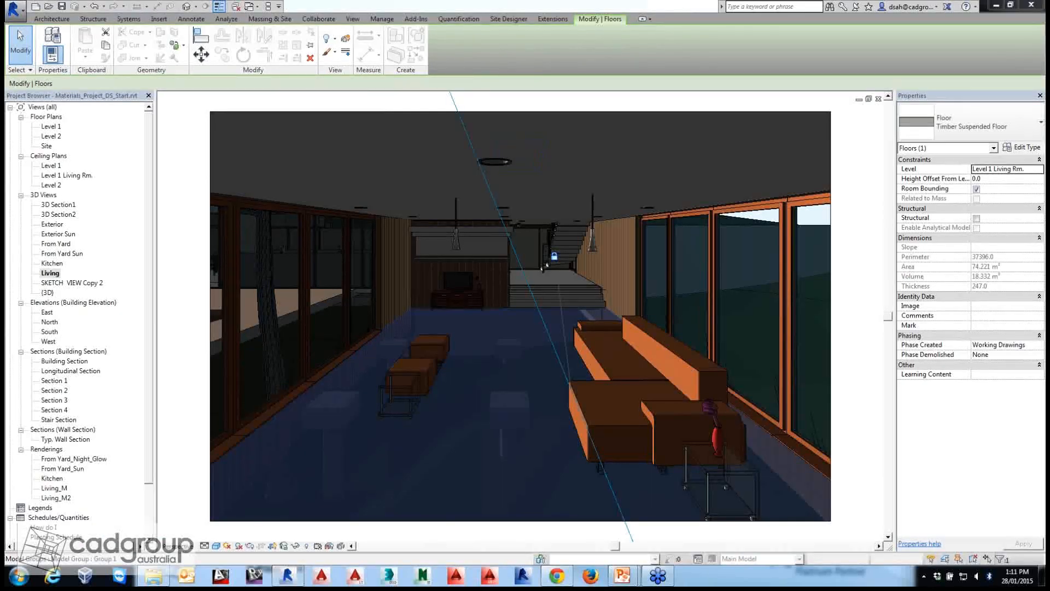
Create a new material in the project's material list.
{"action": "left_click", "coordinate": [382, 19]}
{"action": "left_click", "coordinate": [51, 43]}
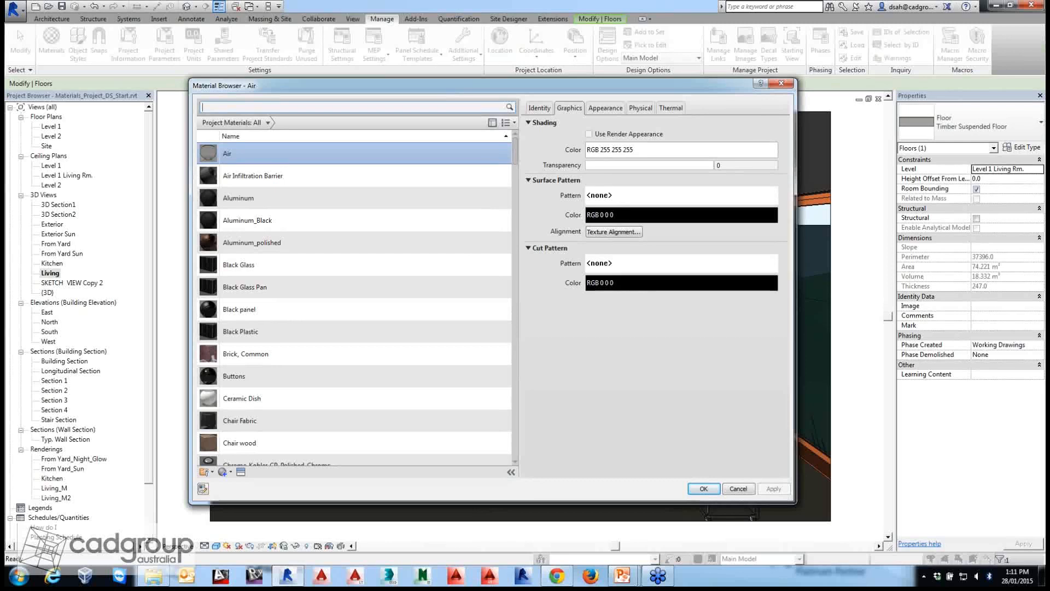
{"action": "scroll", "coordinate": [355, 304], "scroll_direction": "down", "scroll_amount": 1}
{"action": "left_click", "coordinate": [223, 472]}
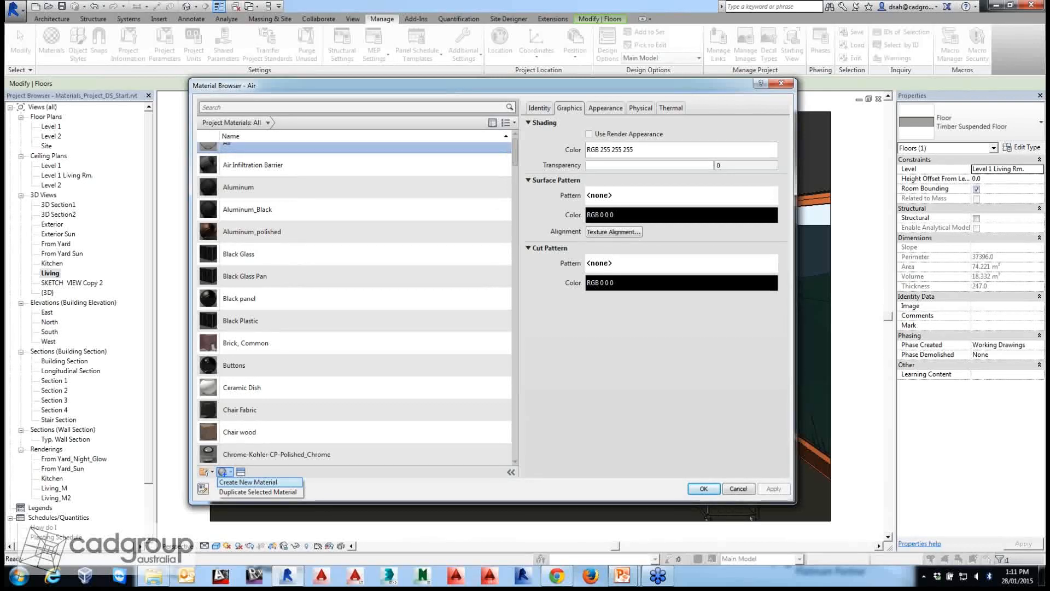
{"action": "left_click", "coordinate": [248, 482]}
Rename the newly created material as Marble Finish.
{"action": "right_click", "coordinate": [255, 297]}
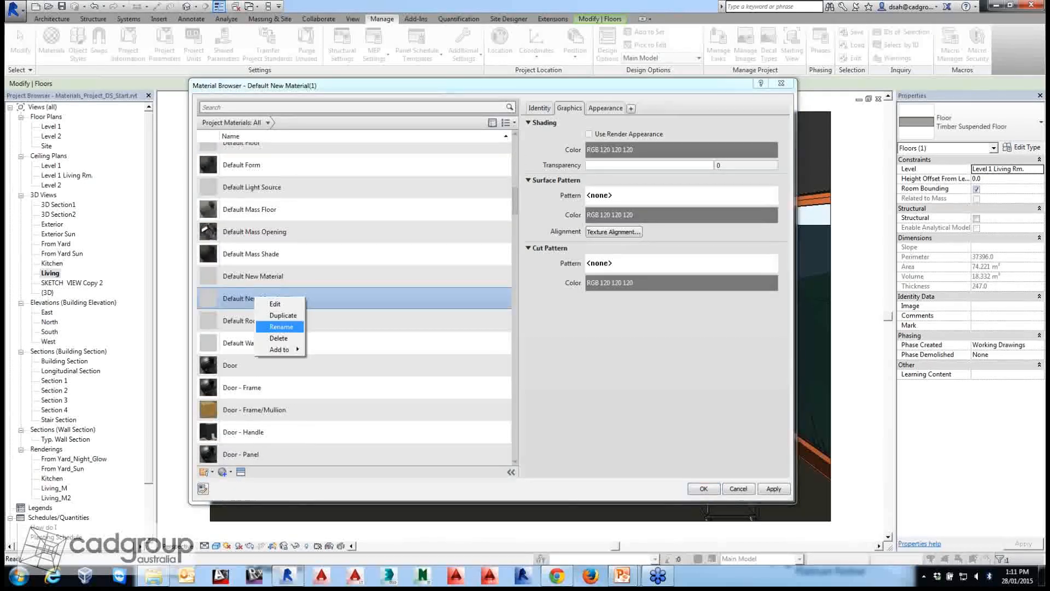
{"action": "left_click", "coordinate": [281, 326]}
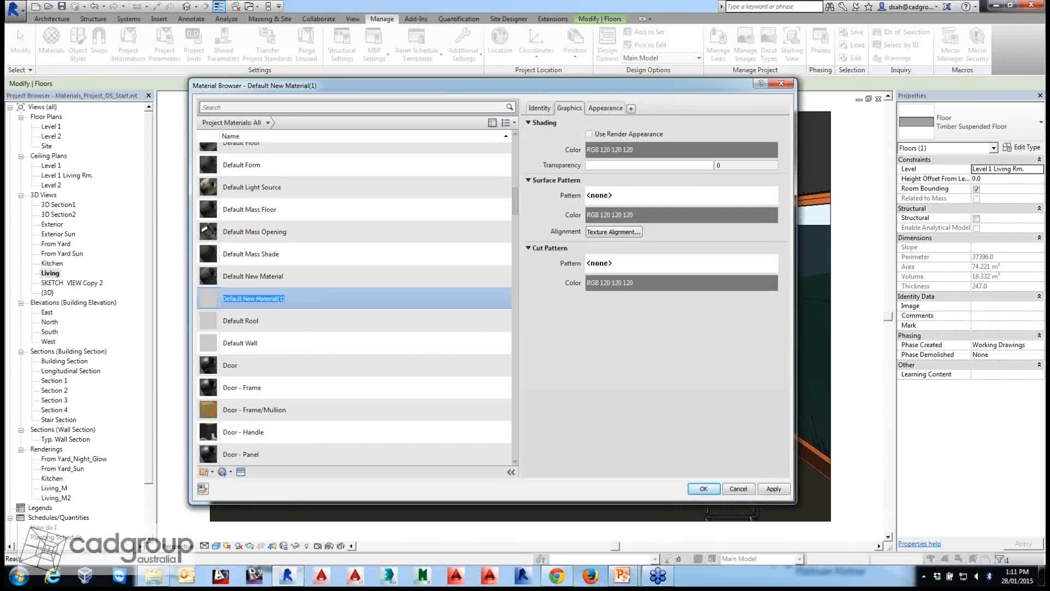
{"action": "type", "text": "Marble"}
{"action": "type", "text": " insin"}
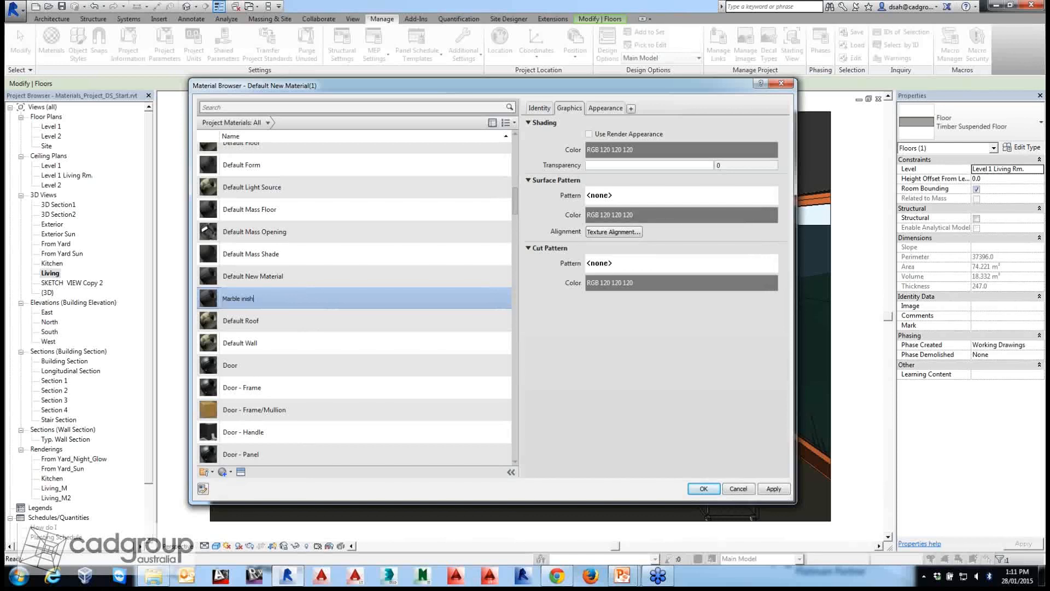
{"action": "key", "text": "Left"}
{"action": "key", "text": "Left"}
{"action": "key", "text": "Left"}
{"action": "key", "text": "Left"}
{"action": "key", "text": "Left"}
{"action": "type", "text": "F"}
{"action": "key", "text": "Return"}
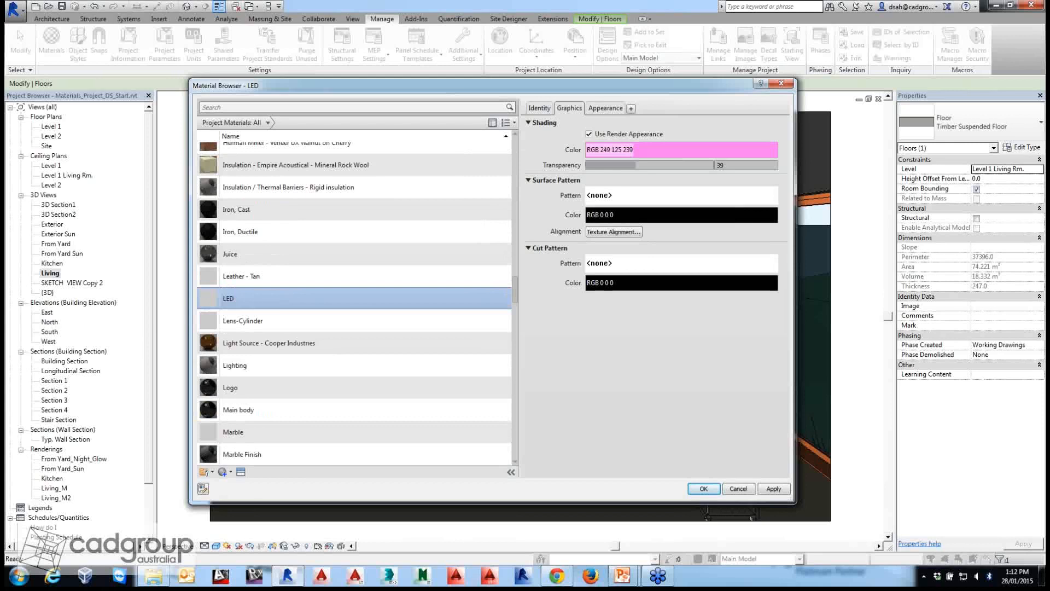
Enter "Marble Floor Finish" as the description of the Marble Finish material.
{"action": "scroll", "coordinate": [273, 327], "scroll_direction": "down", "scroll_amount": 2}
{"action": "left_click", "coordinate": [274, 327]}
{"action": "left_click", "coordinate": [539, 108]}
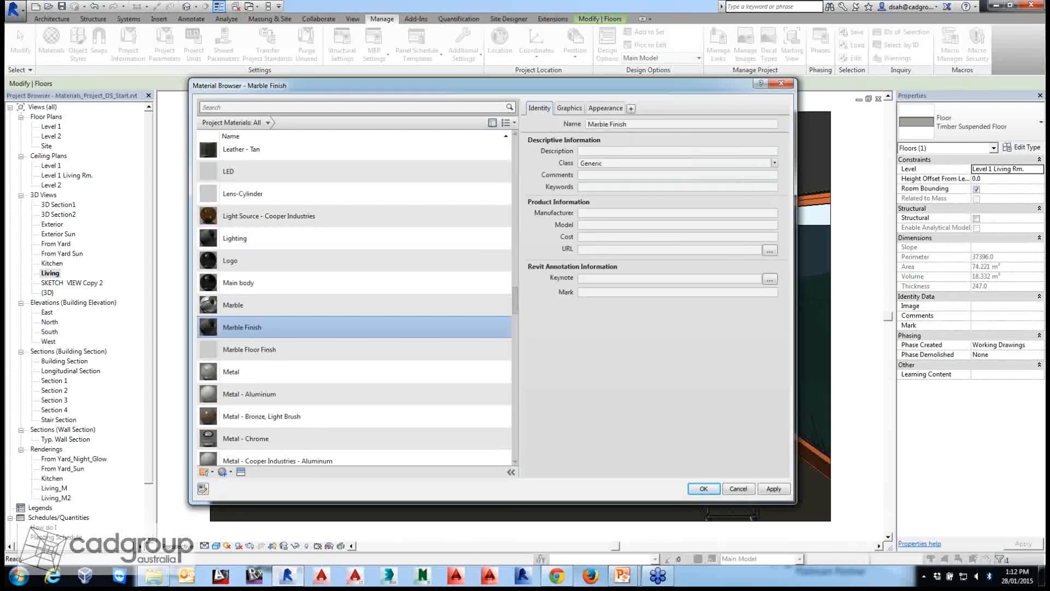
{"action": "left_click", "coordinate": [657, 151]}
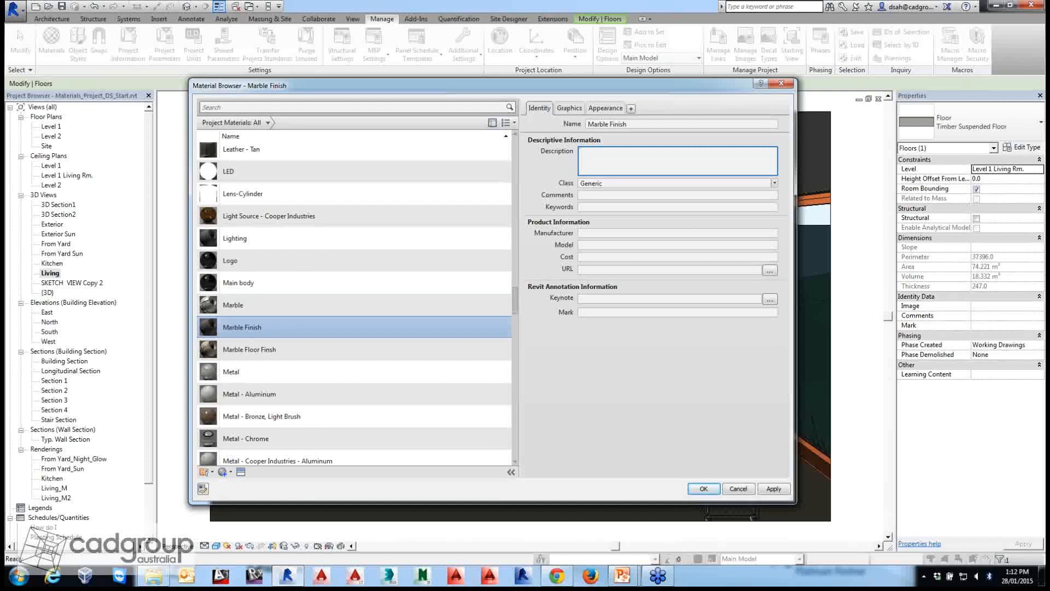
{"action": "type", "text": "Marble"}
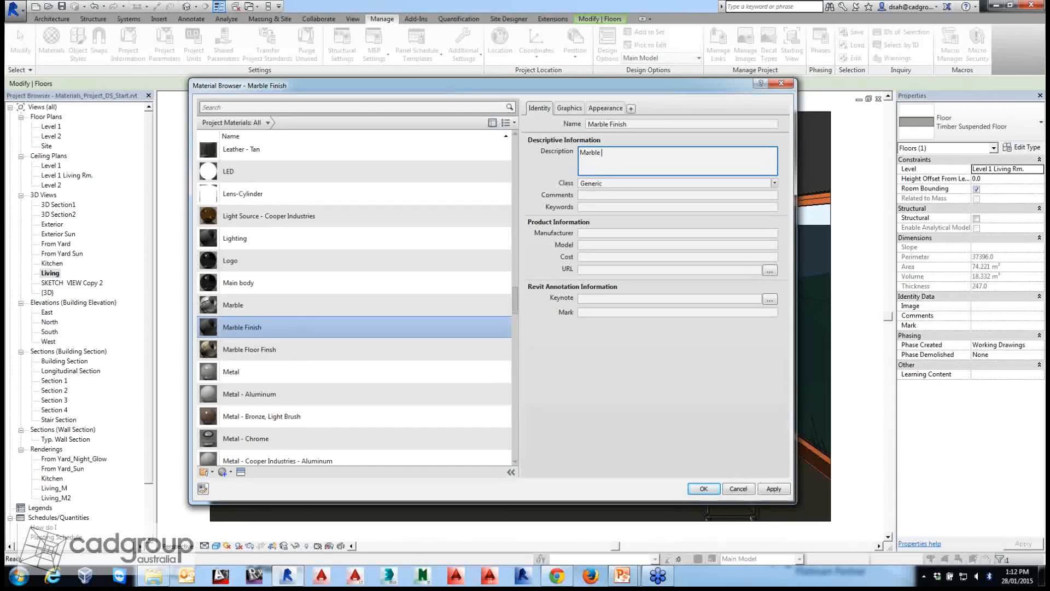
{"action": "type", "text": "Floor Finihs"}
{"action": "key", "text": "BackSpace"}
{"action": "key", "text": "BackSpace"}
{"action": "type", "text": "sh"}
{"action": "key", "text": "Tab"}
{"action": "key", "text": "Tab"}
{"action": "key", "text": "Tab"}
{"action": "key", "text": "Tab"}
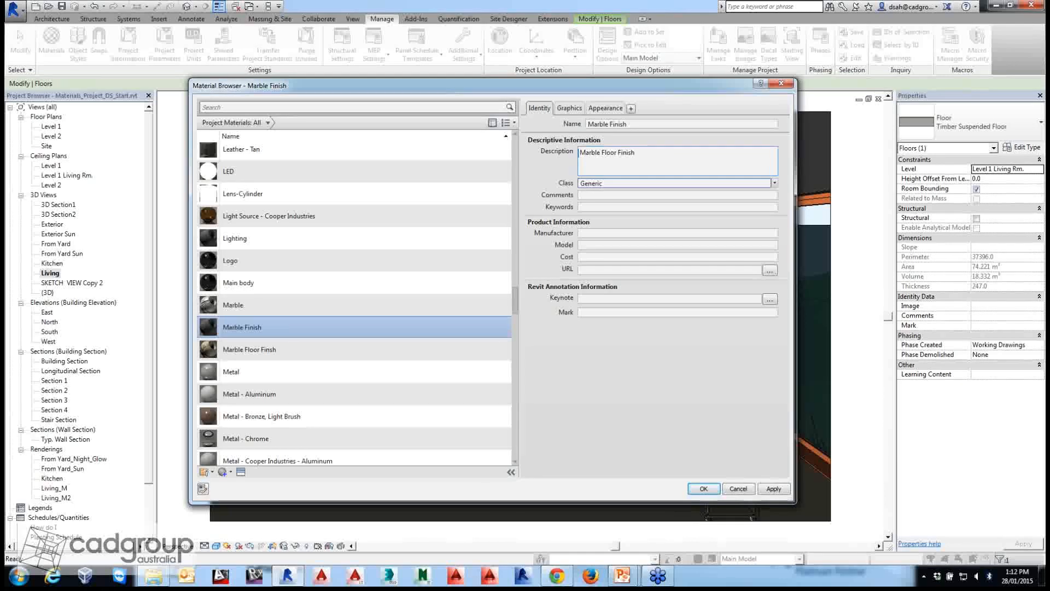
Use the render appearance for Marble Finish's shading and name its appearance asset "Marble Floor Finish".
{"action": "left_click", "coordinate": [569, 108]}
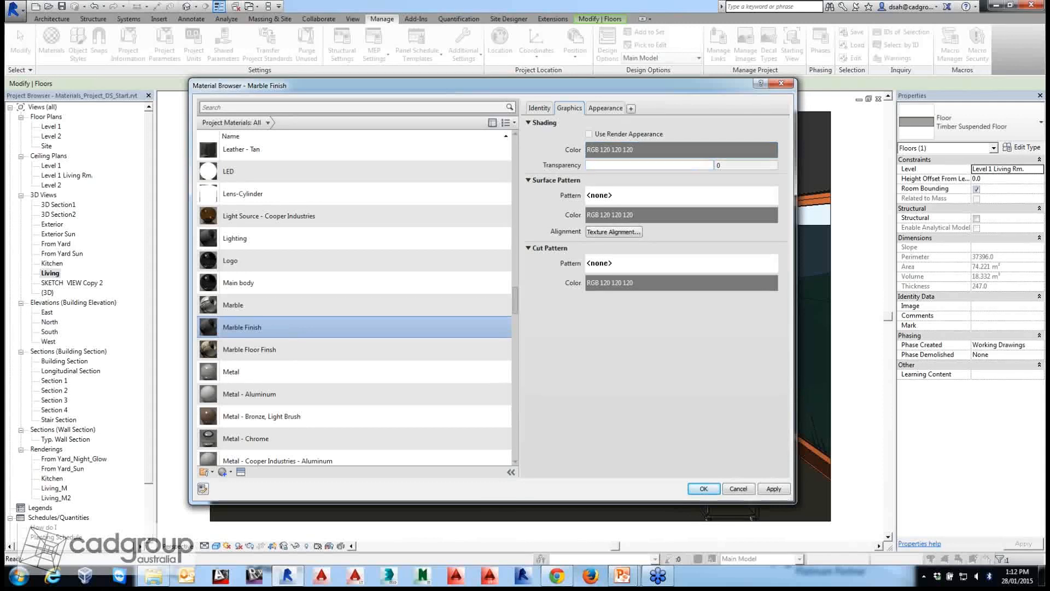
{"action": "left_click", "coordinate": [589, 134]}
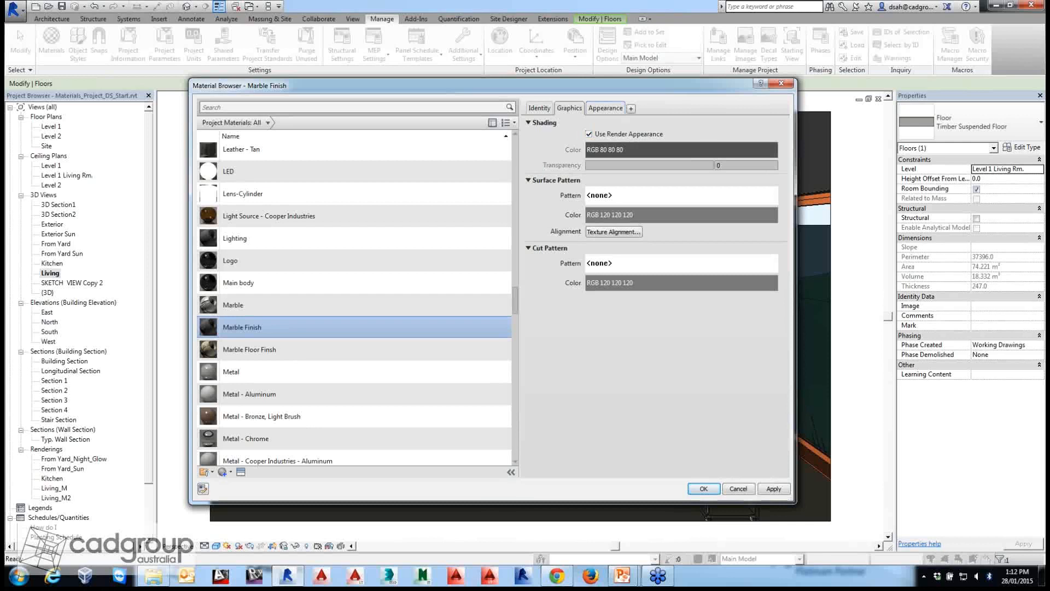
{"action": "left_click", "coordinate": [605, 107]}
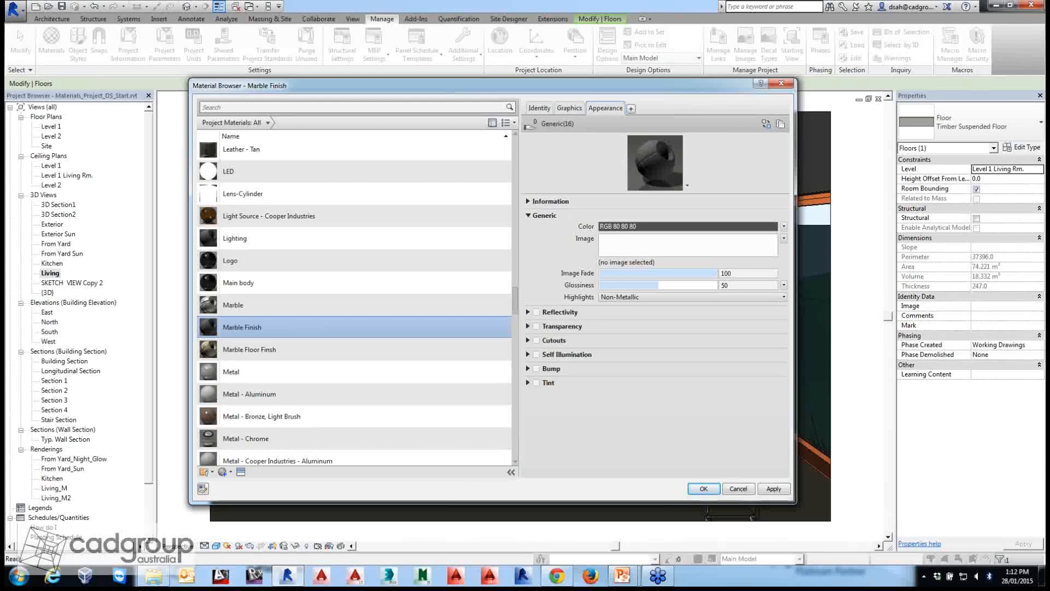
{"action": "left_click", "coordinate": [528, 202]}
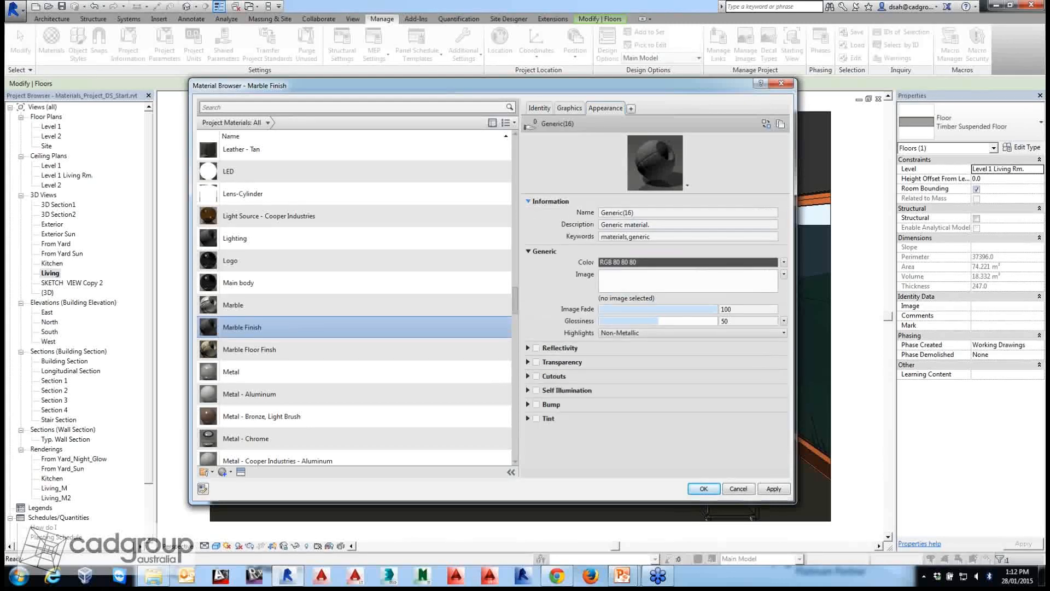
{"action": "left_click_drag", "start_coordinate": [641, 213], "coordinate": [601, 214]}
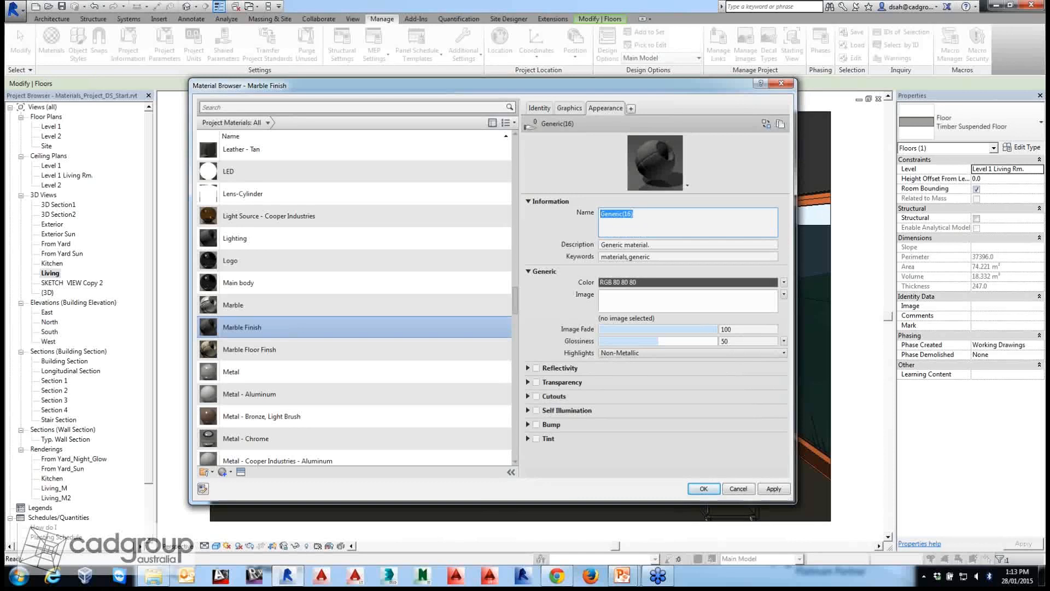
{"action": "type", "text": "Marble Floor Finish"}
{"action": "left_click", "coordinate": [629, 245]}
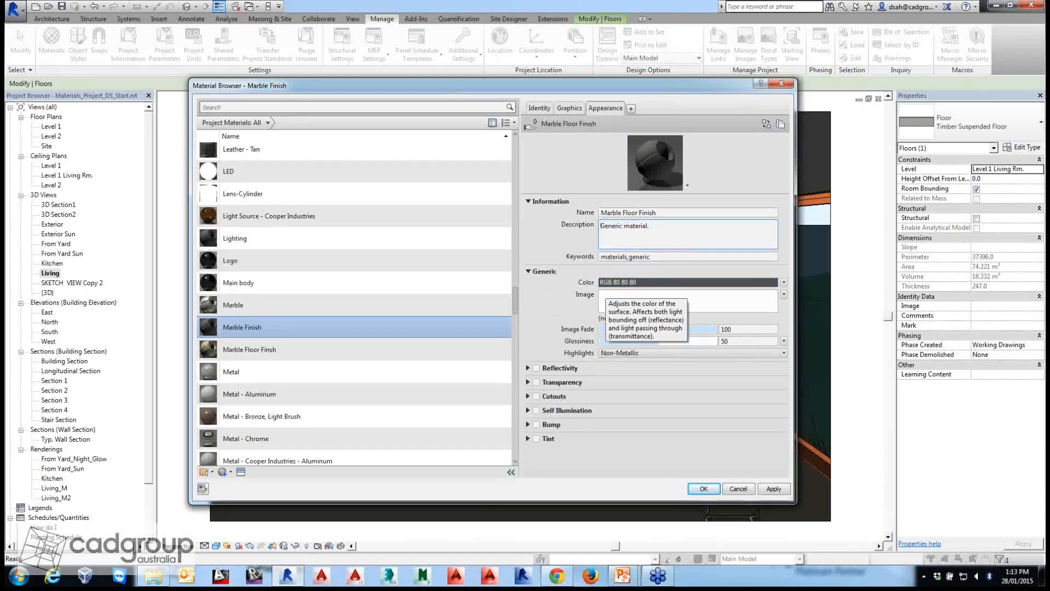
Assign the procedural Marble texture as the image of the material's generic appearance.
{"action": "left_click", "coordinate": [784, 294]}
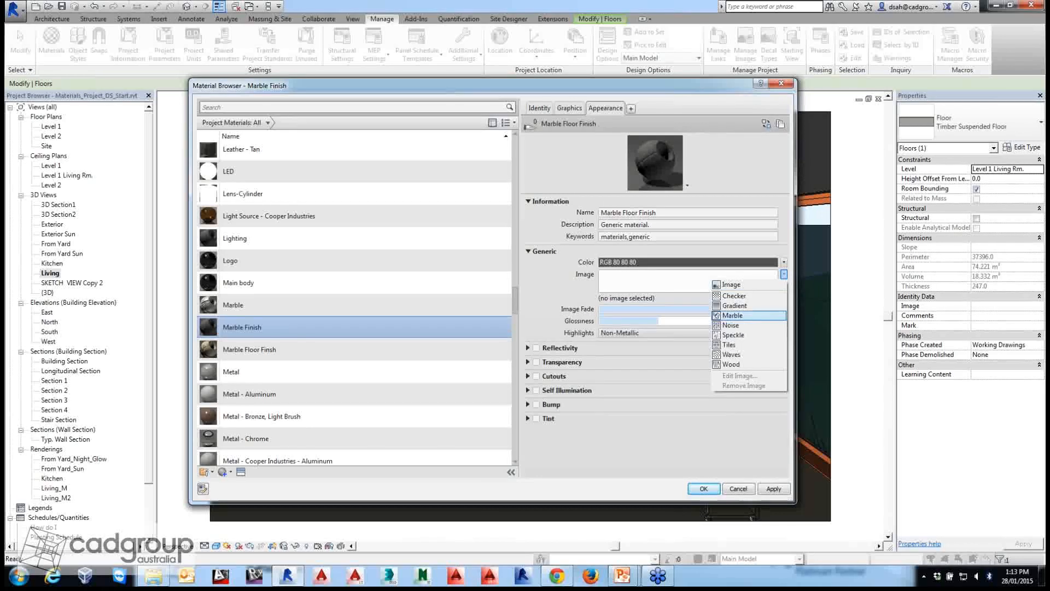
{"action": "key", "text": "Return"}
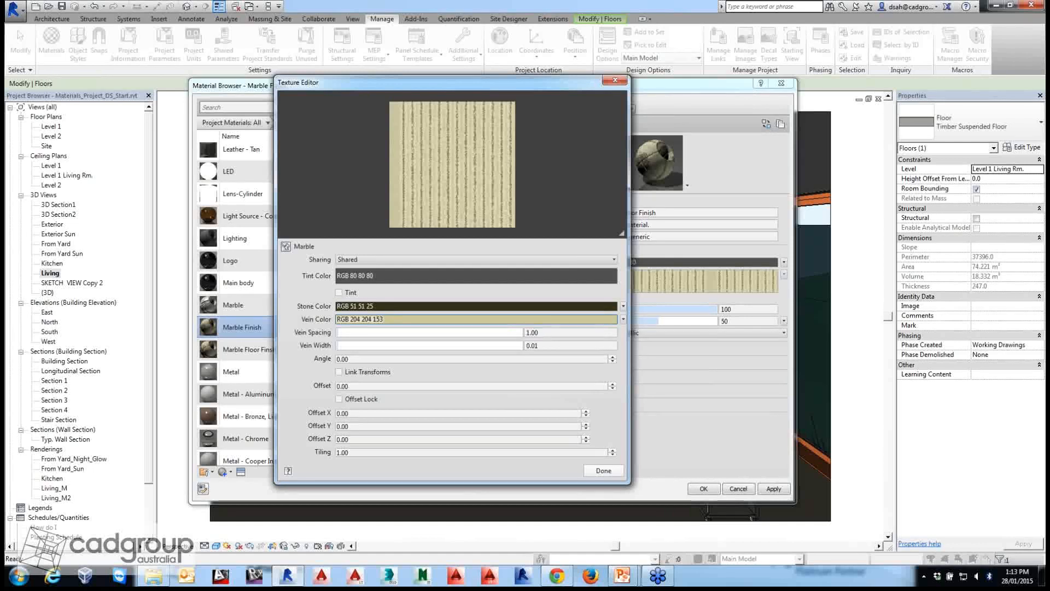
Use the image TimberCladding.jpg from the MatLightsRevit2015 images folder as the Marble texture's stone color.
{"action": "left_click", "coordinate": [622, 306]}
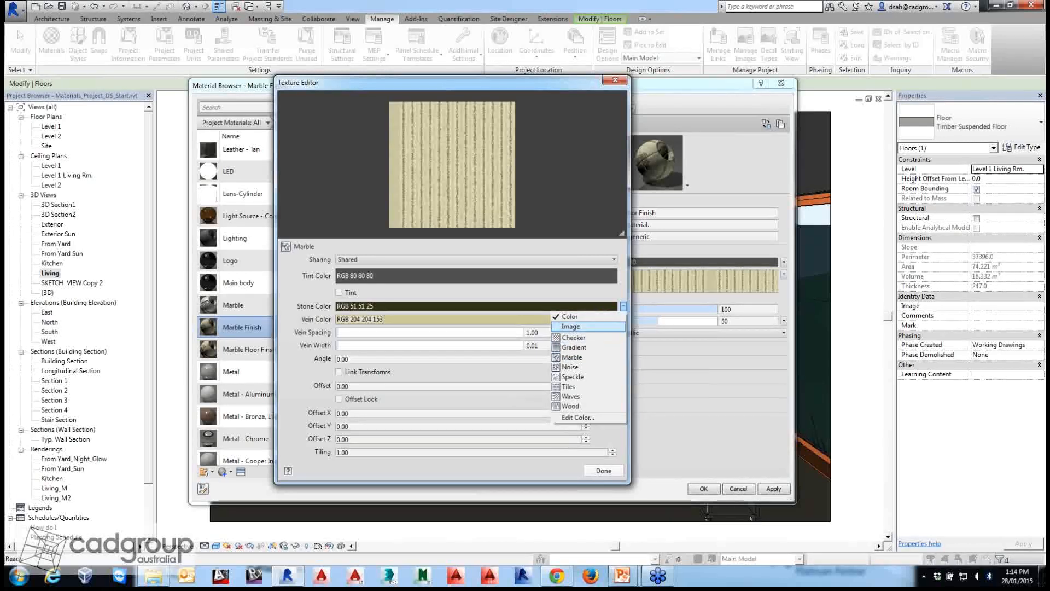
{"action": "left_click", "coordinate": [588, 326]}
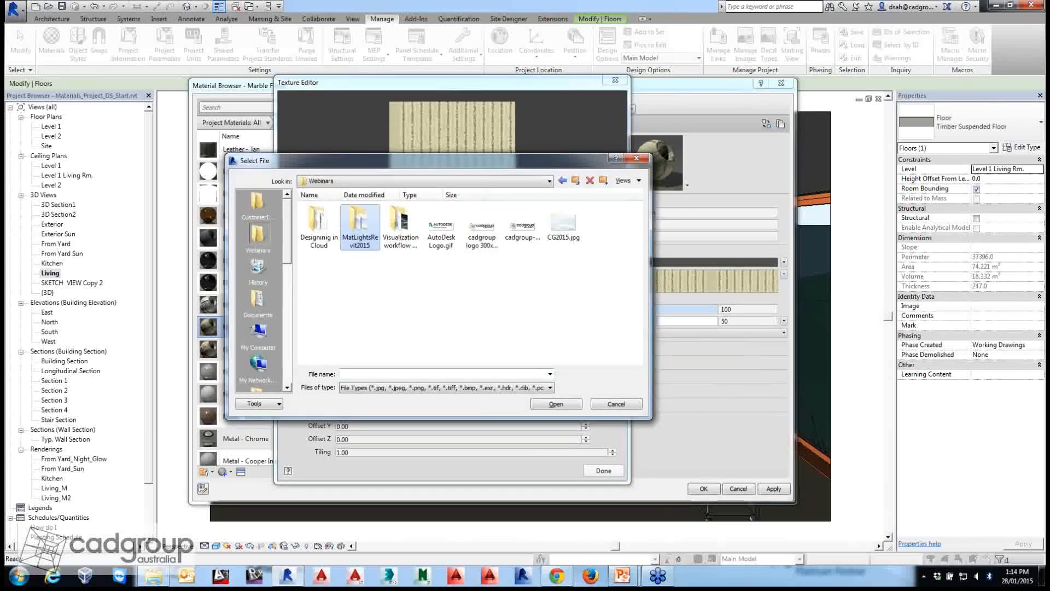
{"action": "double_click", "coordinate": [360, 223]}
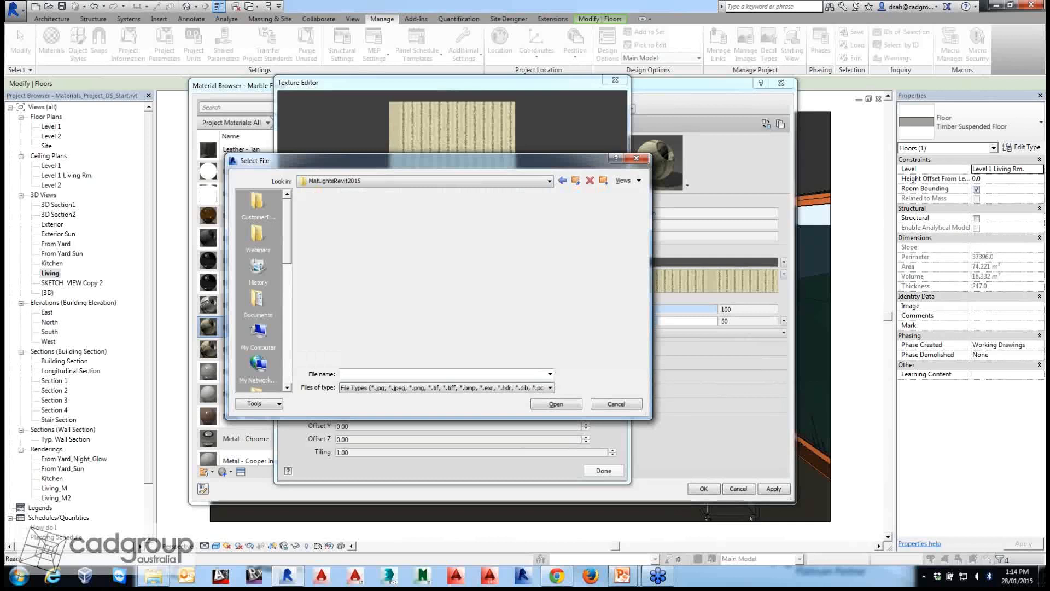
{"action": "left_click", "coordinate": [563, 329]}
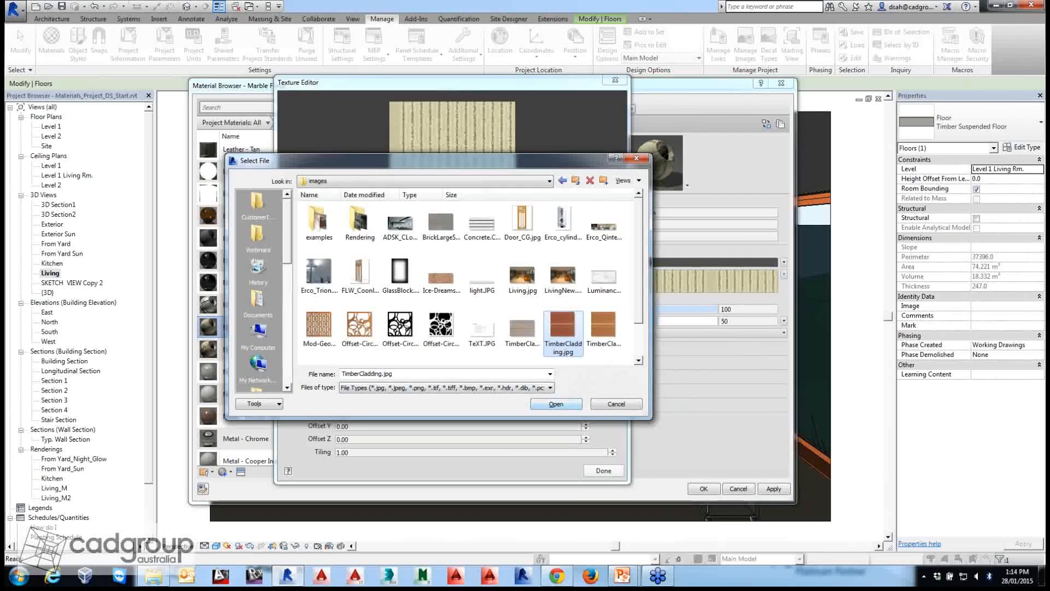
{"action": "left_click", "coordinate": [556, 403]}
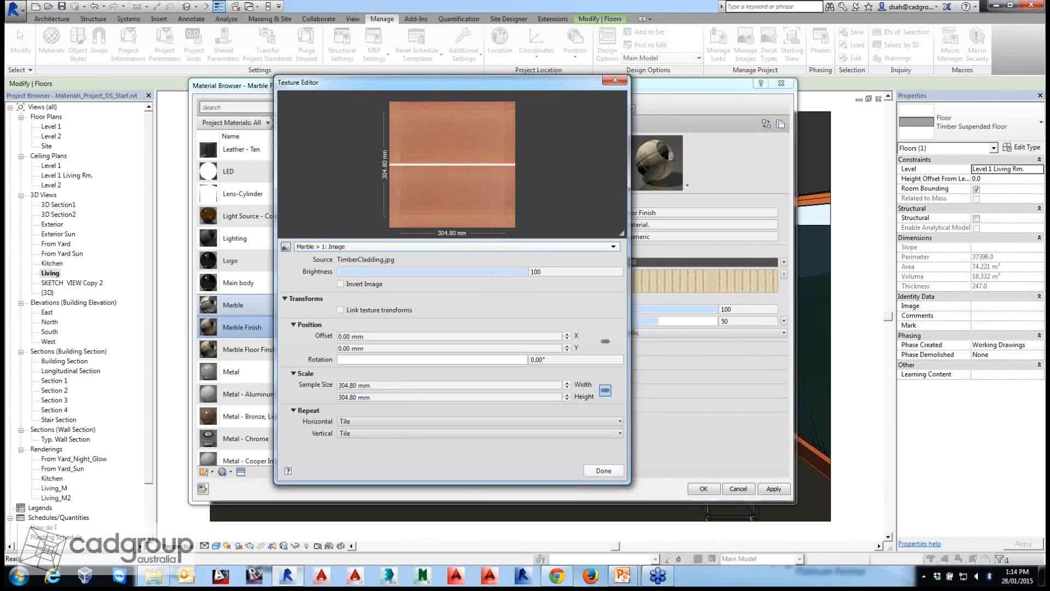
Set the stone color image's sample size to 400 mm wide and 450 mm high.
{"action": "left_click", "coordinate": [370, 385]}
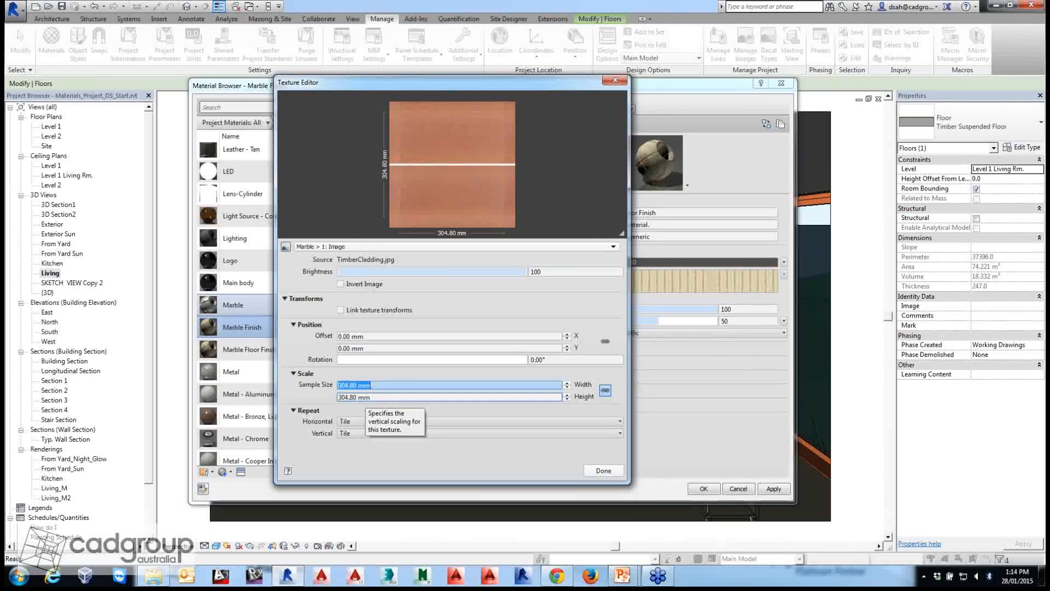
{"action": "type", "text": "400"}
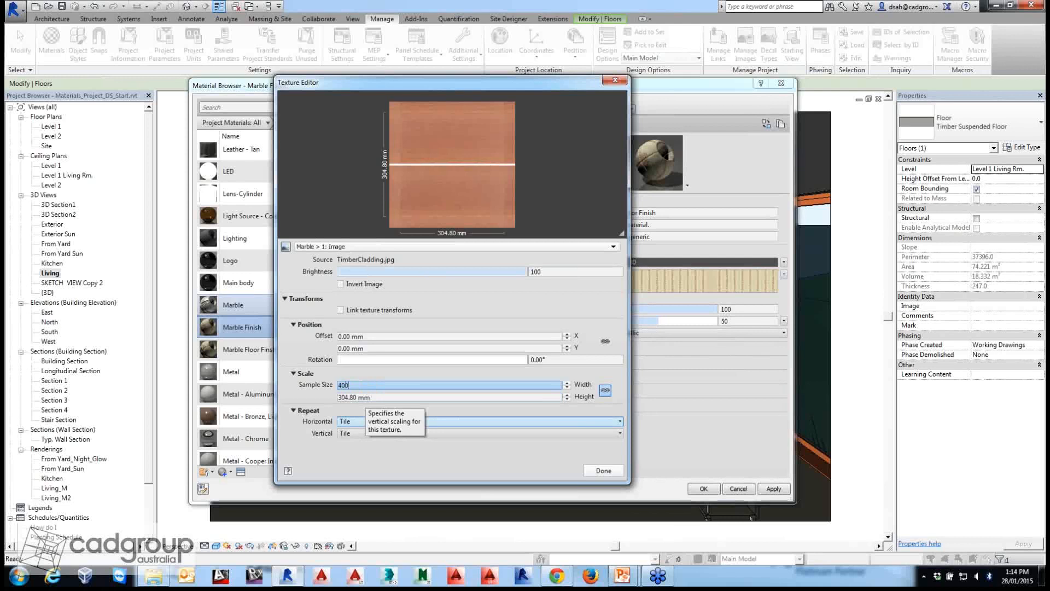
{"action": "key", "text": "Tab"}
{"action": "type", "text": "450"}
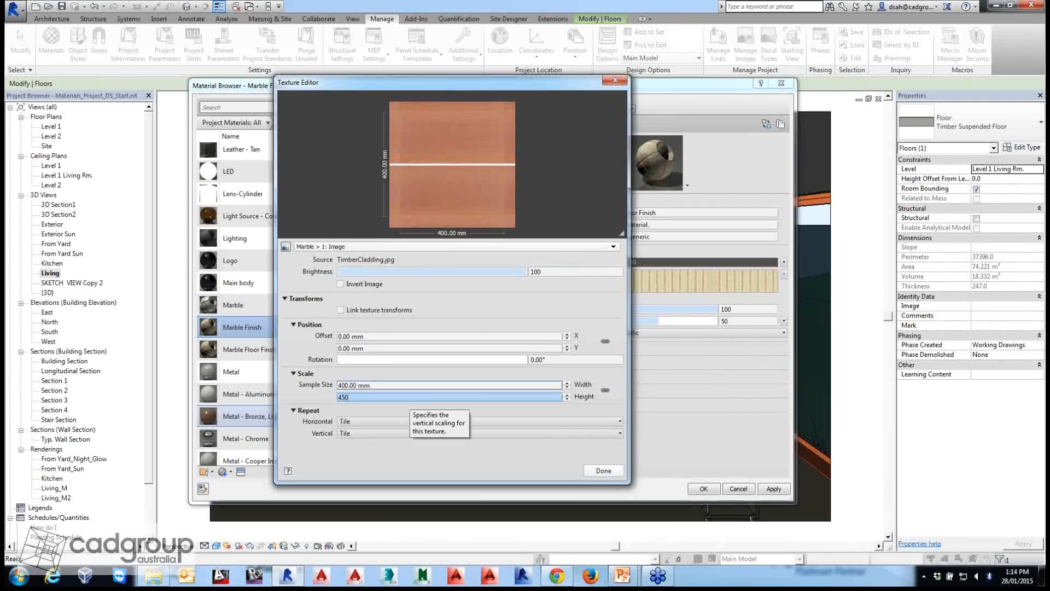
{"action": "left_click", "coordinate": [411, 385]}
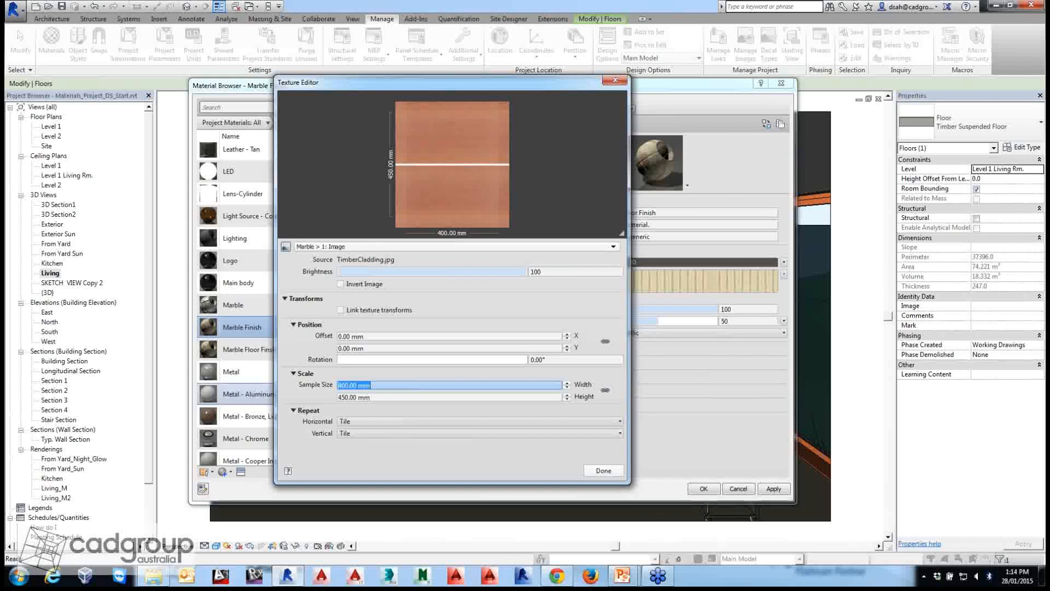
Set the Marble texture's vein spacing to about 6.17 and accept the Marble Finish material changes.
{"action": "left_click", "coordinate": [457, 246]}
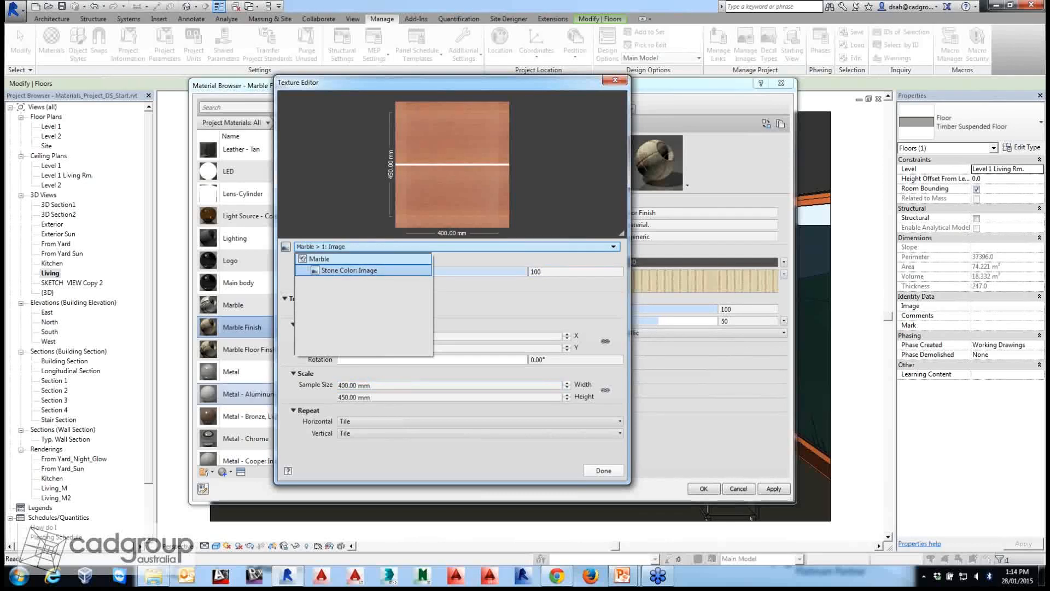
{"action": "left_click", "coordinate": [328, 258]}
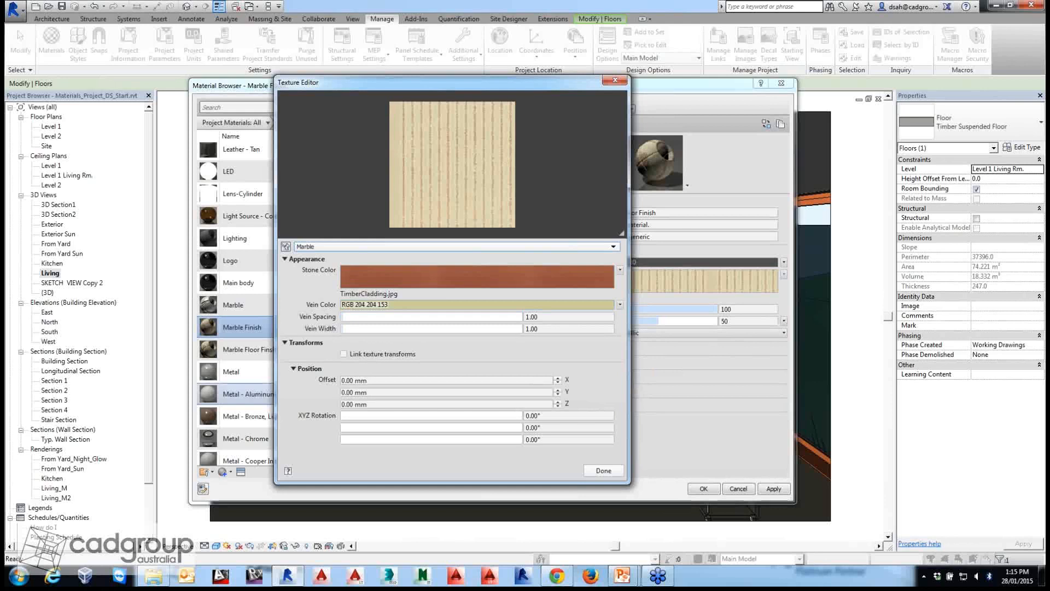
{"action": "left_click", "coordinate": [356, 316]}
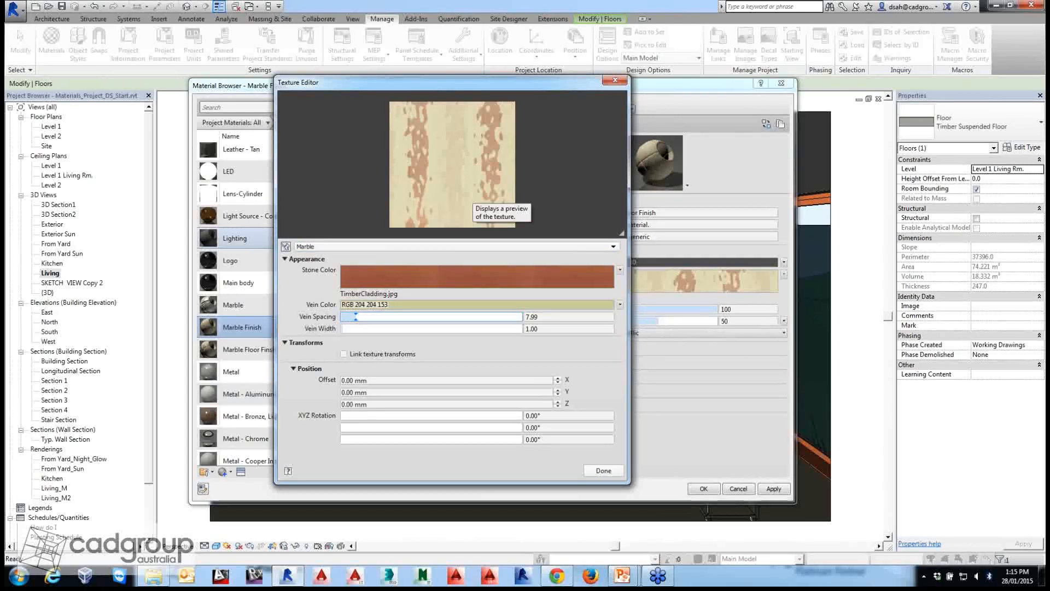
{"action": "left_click_drag", "start_coordinate": [356, 316], "coordinate": [353, 316]}
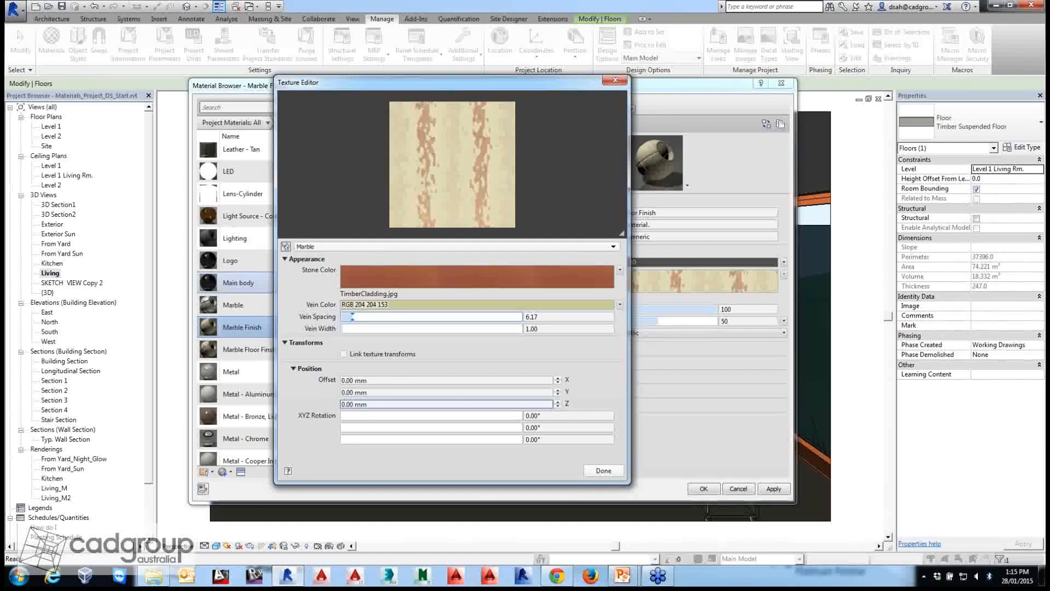
{"action": "left_click", "coordinate": [603, 470]}
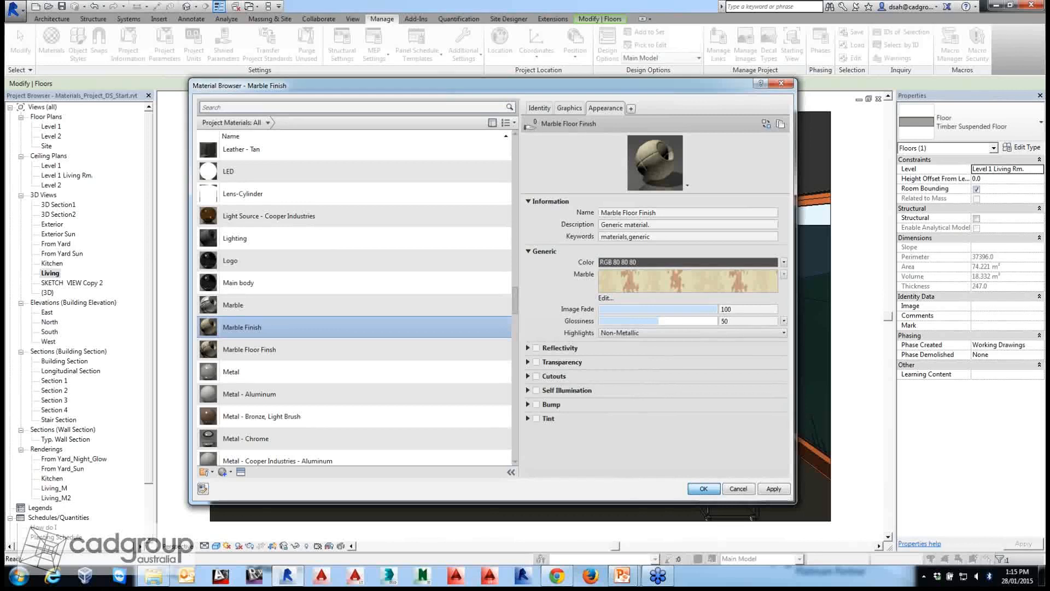
{"action": "key", "text": "Return"}
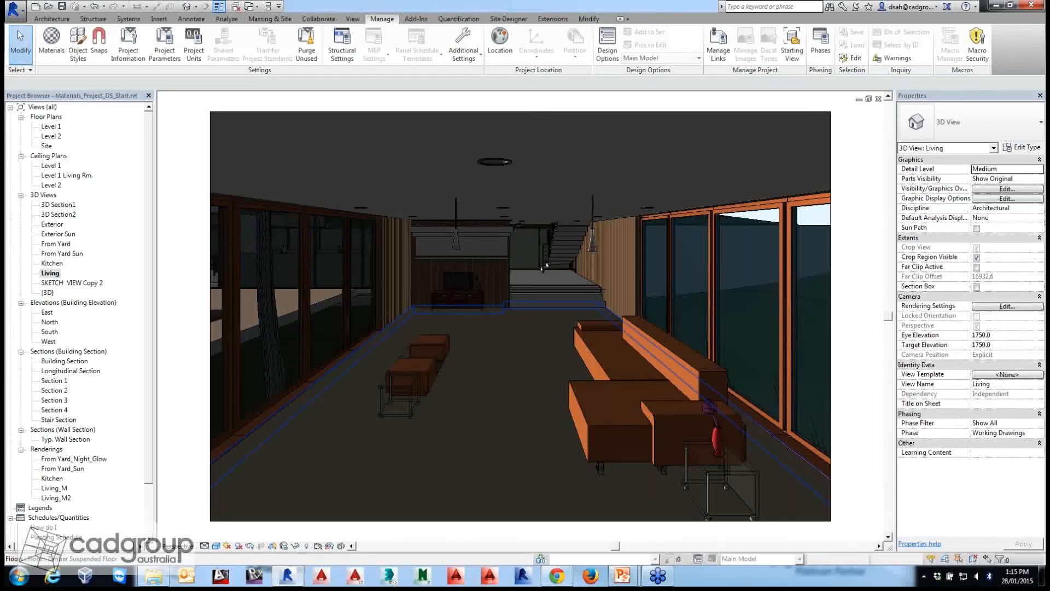
Assign the Marble Floor Finsh material to a structure layer of the living room's Timber Suspended Floor type.
{"action": "left_click", "coordinate": [492, 394]}
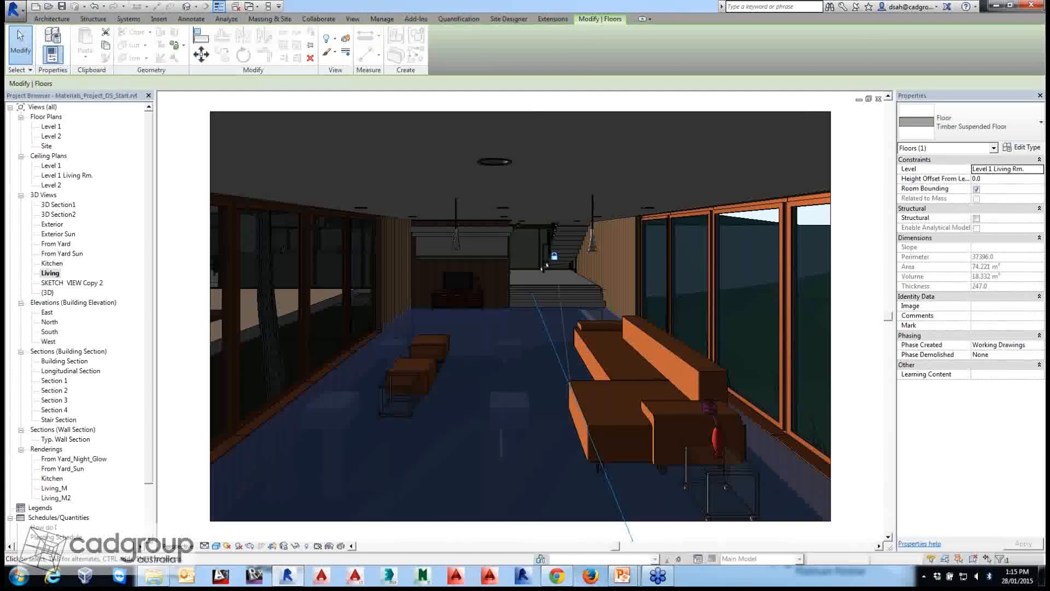
{"action": "left_click", "coordinate": [1022, 147]}
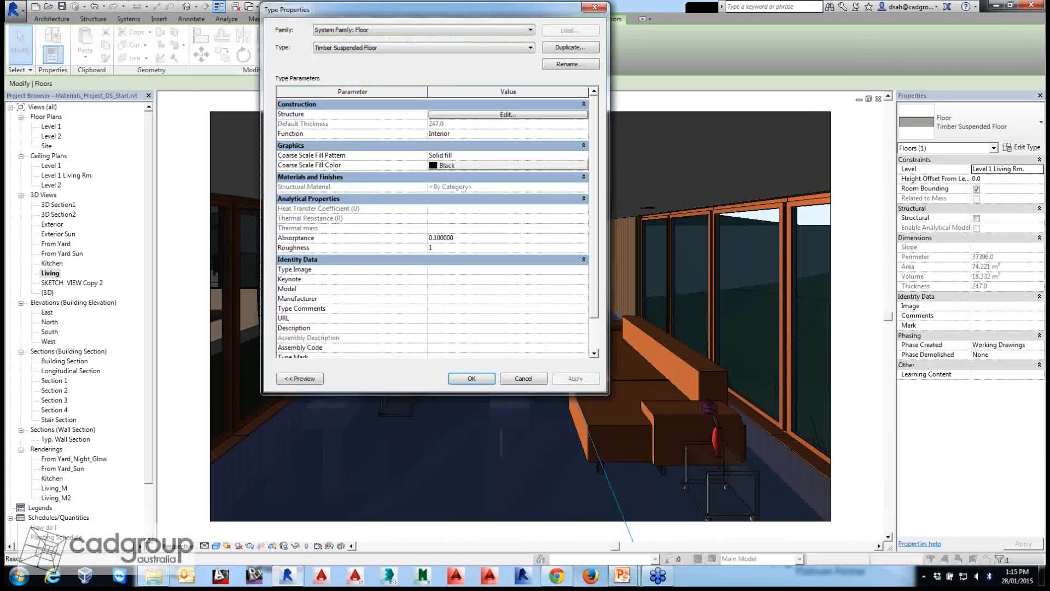
{"action": "left_click", "coordinate": [508, 114]}
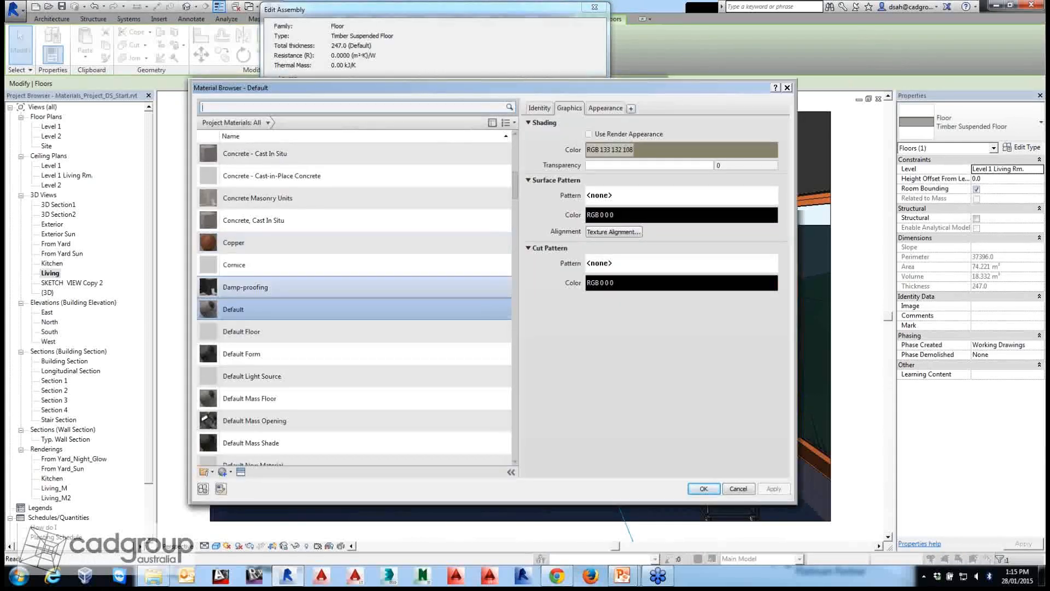
{"action": "scroll", "coordinate": [354, 273], "scroll_direction": "down", "scroll_amount": 10}
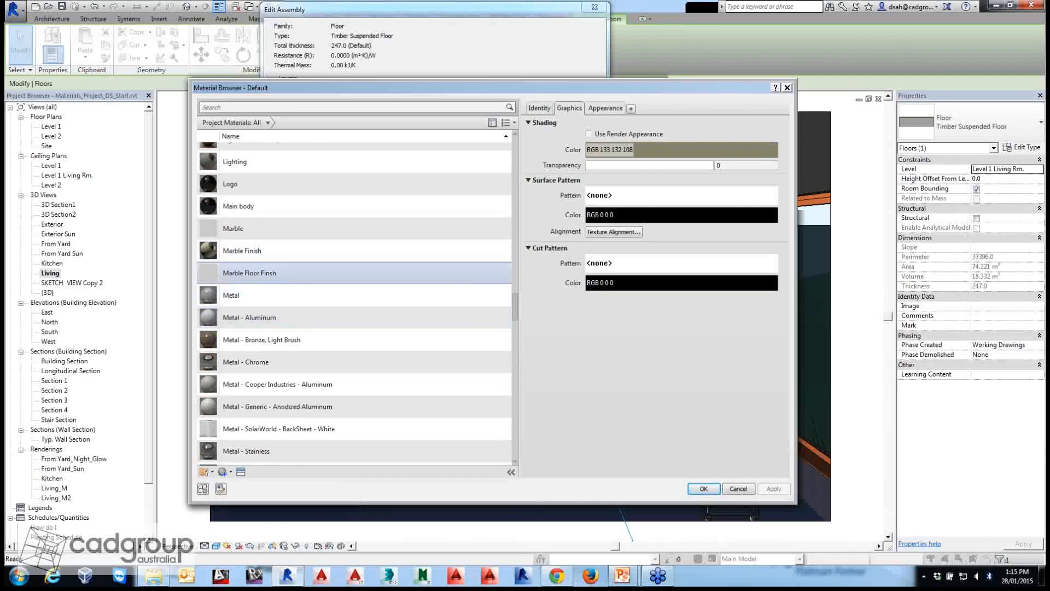
{"action": "left_click", "coordinate": [354, 273]}
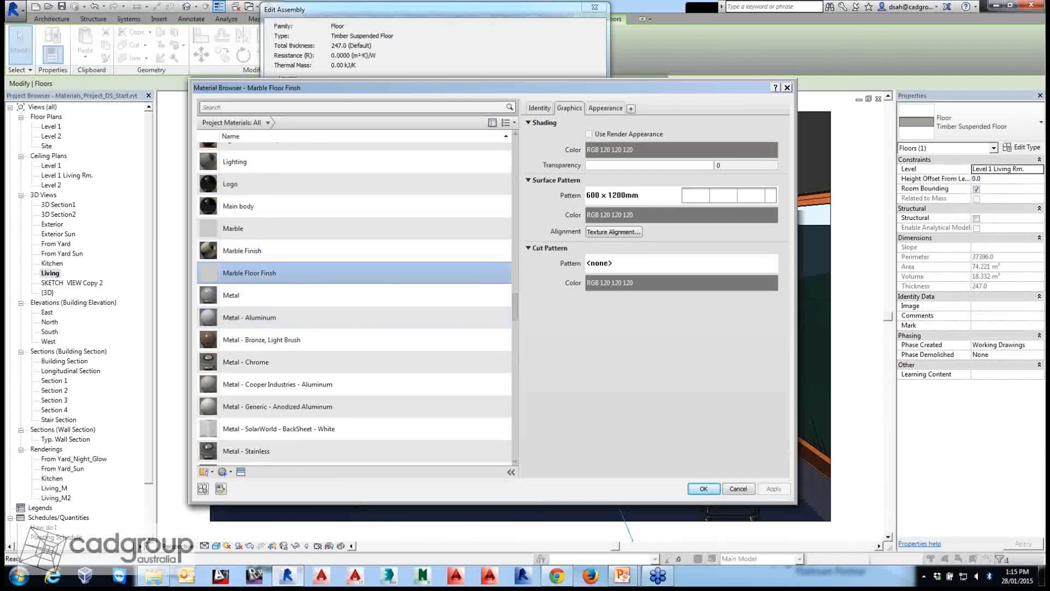
{"action": "left_click", "coordinate": [606, 108]}
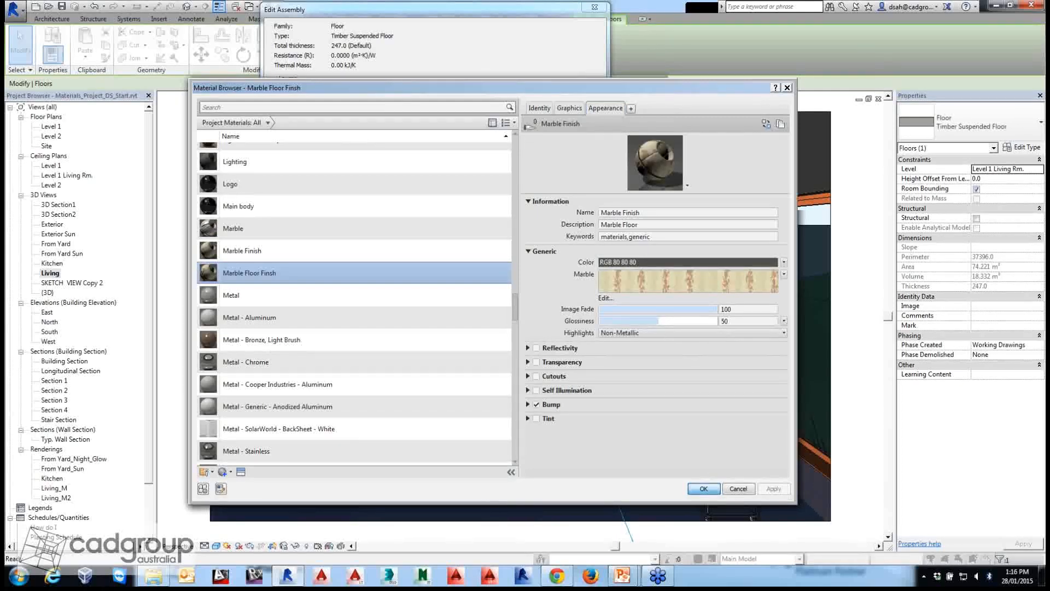
{"action": "key", "text": "Return"}
{"action": "key", "text": "Return"}
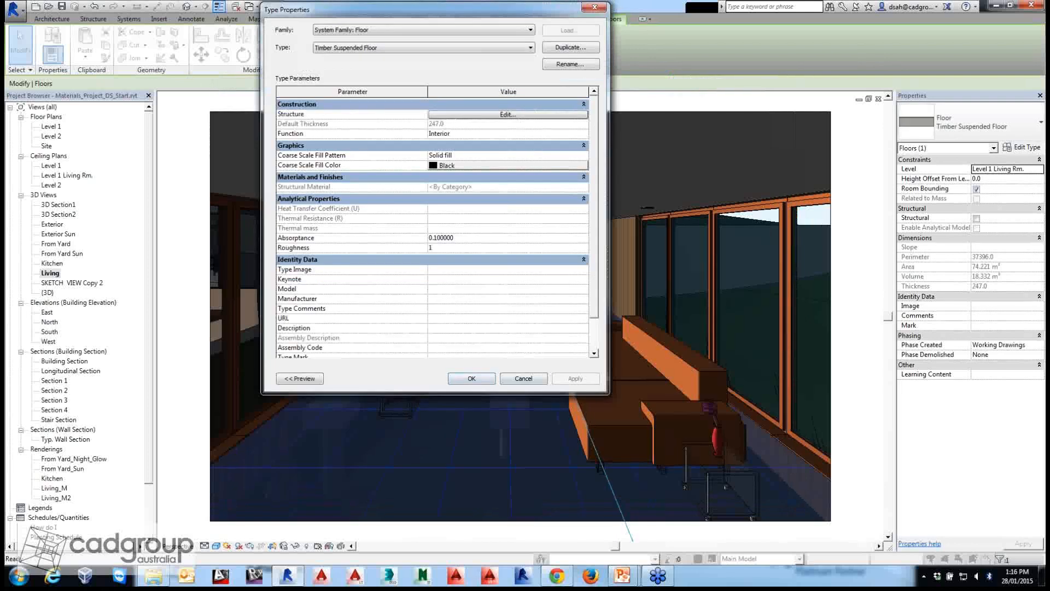
{"action": "key", "text": "Return"}
Deselect the floor and switch the Living view to the Realistic visual style.
{"action": "key", "text": "Escape"}
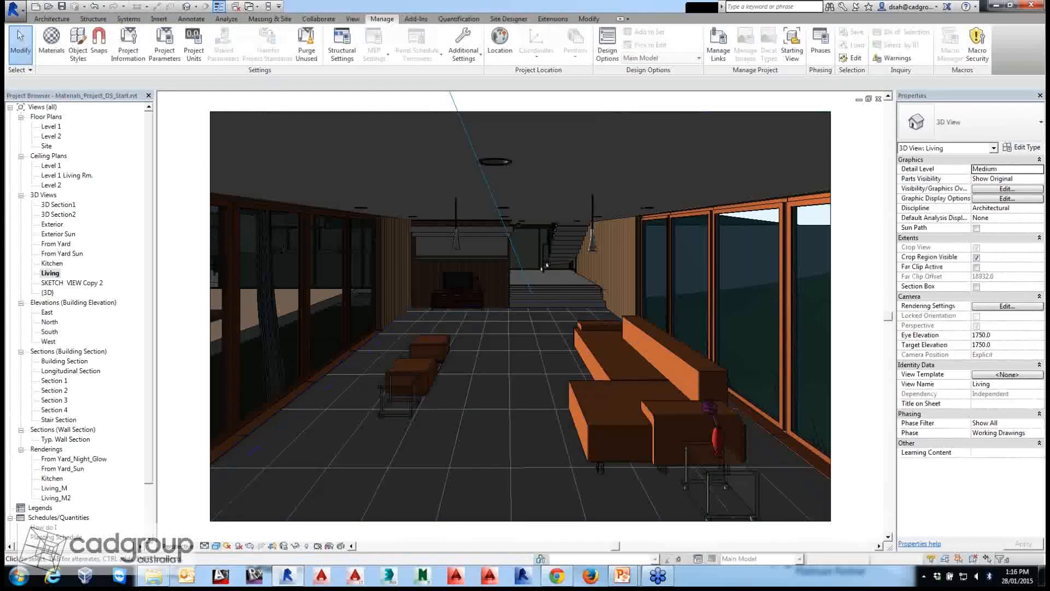
{"action": "left_click", "coordinate": [216, 545]}
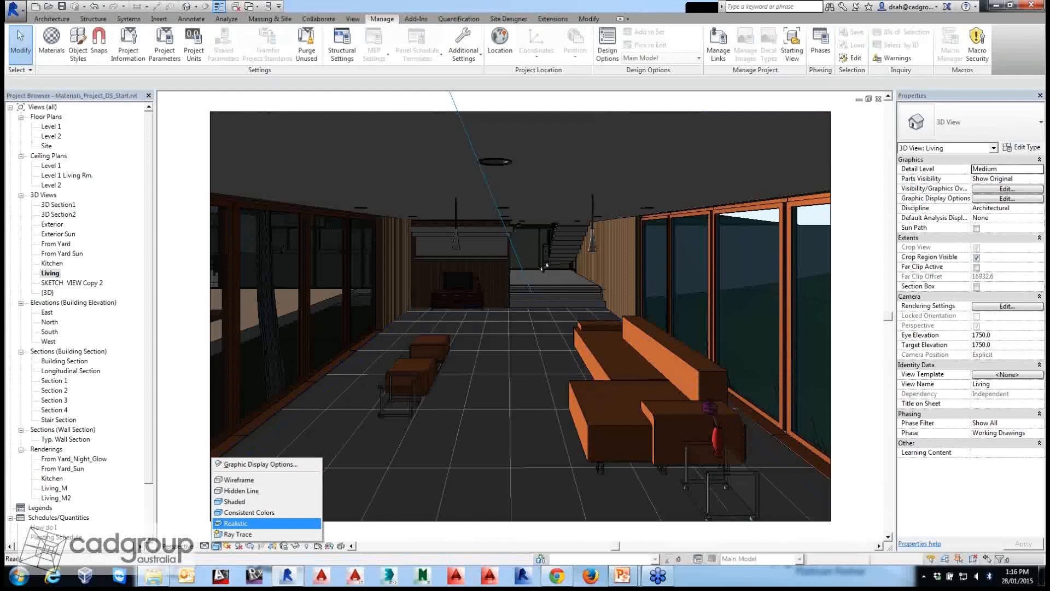
{"action": "left_click", "coordinate": [235, 523]}
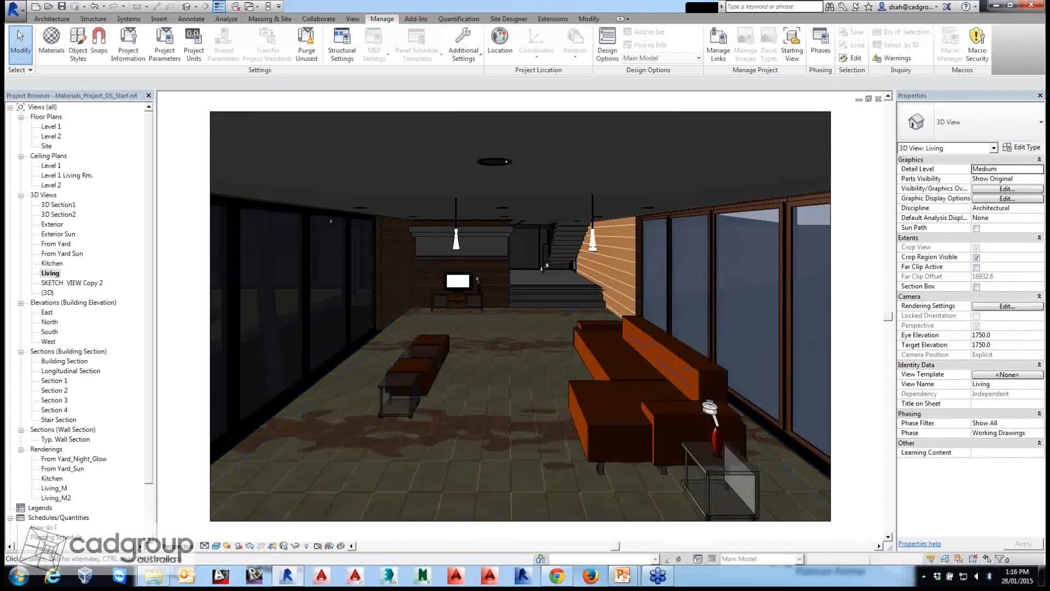
Use the procedural Checker texture for the bump of the Marble Floor Finsh material and review its texture settings.
{"action": "left_click", "coordinate": [52, 41]}
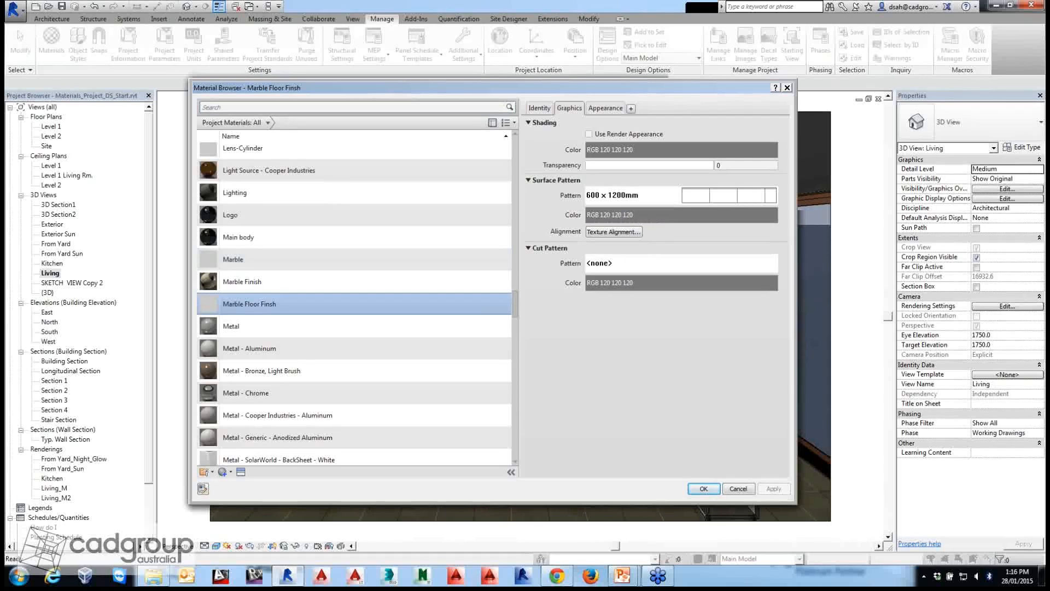
{"action": "left_click", "coordinate": [606, 108]}
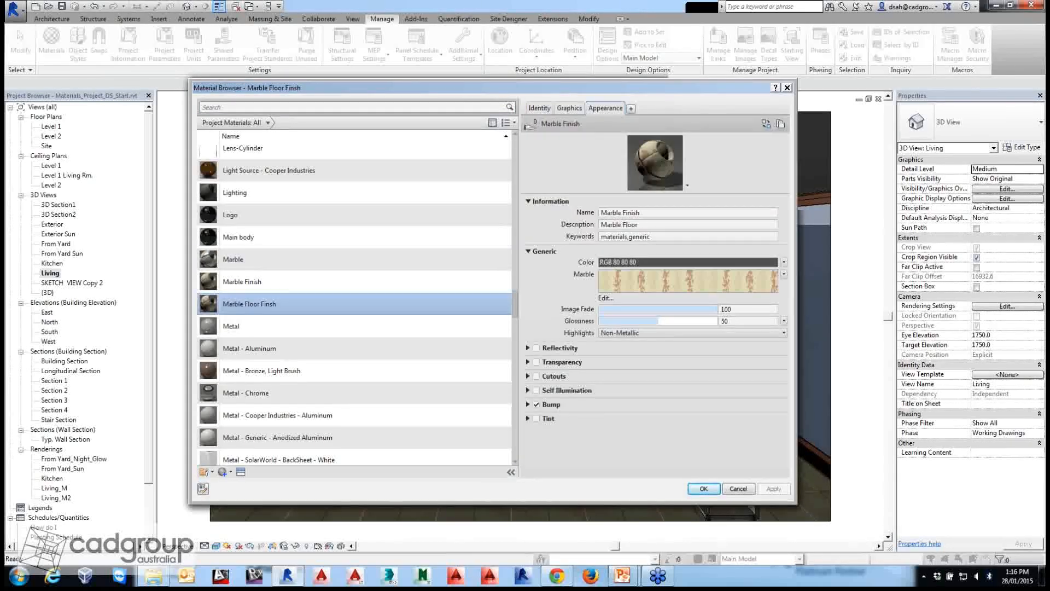
{"action": "left_click", "coordinate": [528, 405]}
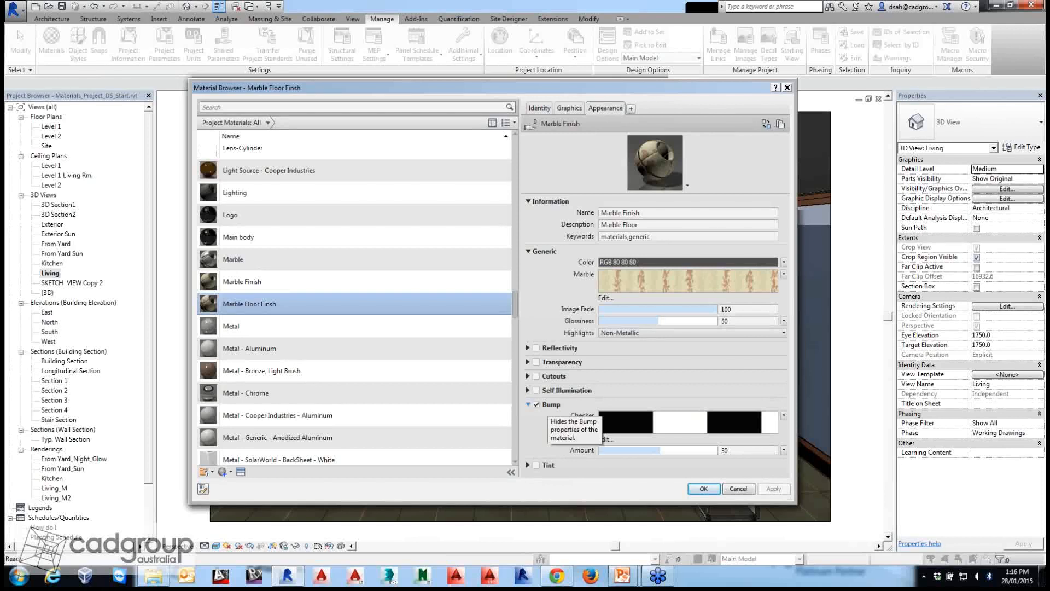
{"action": "left_click", "coordinate": [783, 415]}
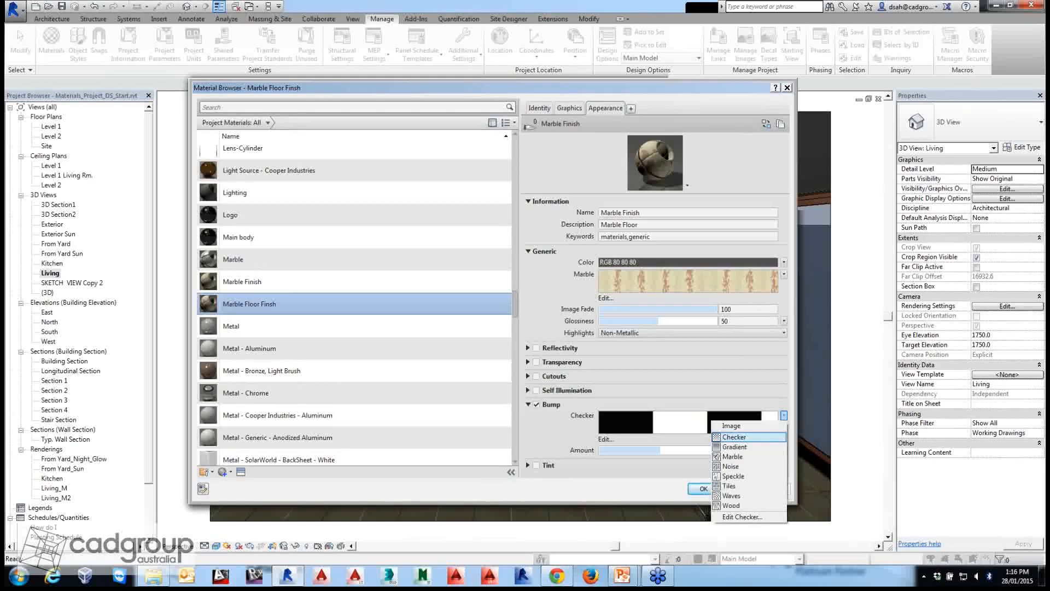
{"action": "left_click", "coordinate": [768, 437]}
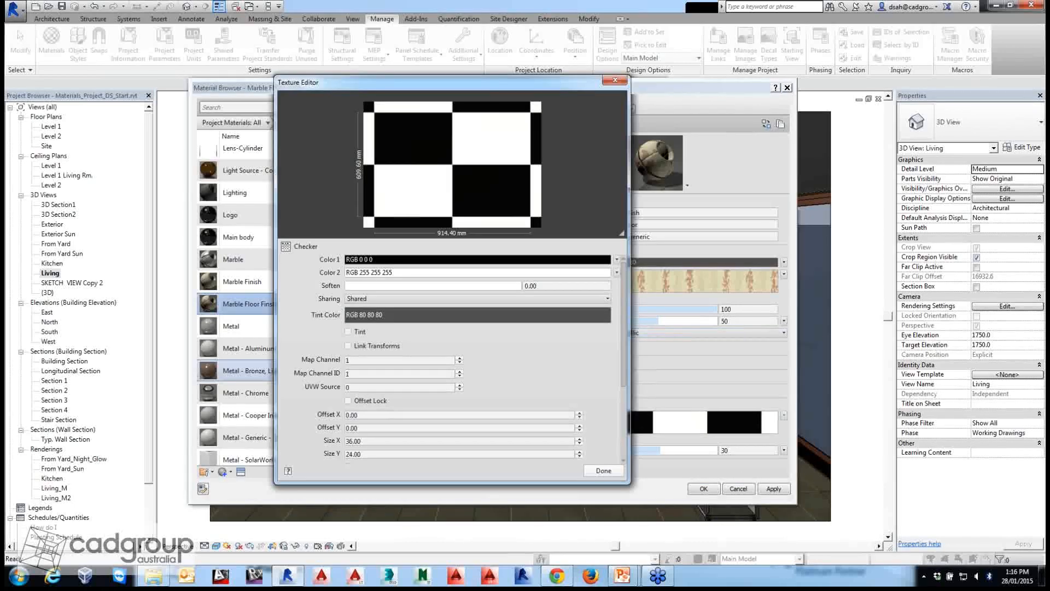
{"action": "scroll", "coordinate": [459, 358], "scroll_direction": "down", "scroll_amount": 5}
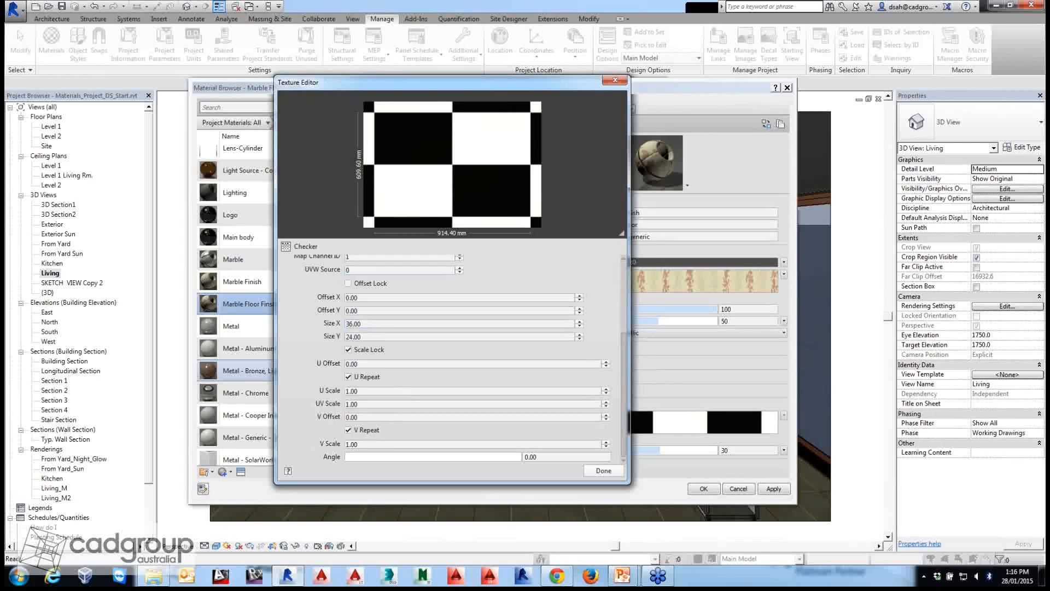
{"action": "left_click", "coordinate": [603, 471]}
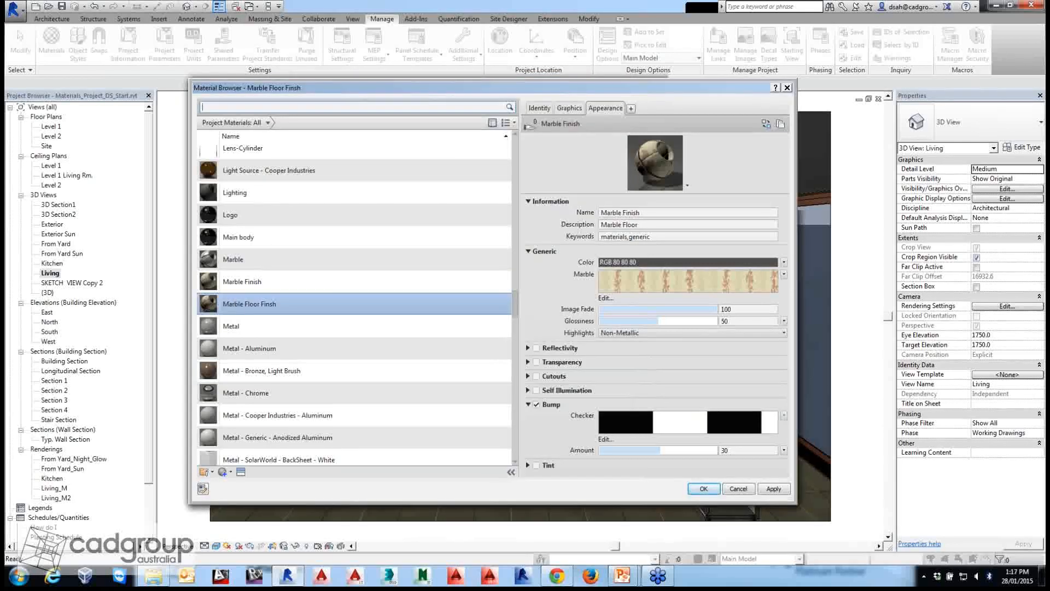
Set the bump amount of the Marble Floor Finsh appearance to about -101.
{"action": "left_click_drag", "start_coordinate": [659, 449], "coordinate": [652, 450]}
{"action": "mouse_move", "coordinate": [668, 430]}
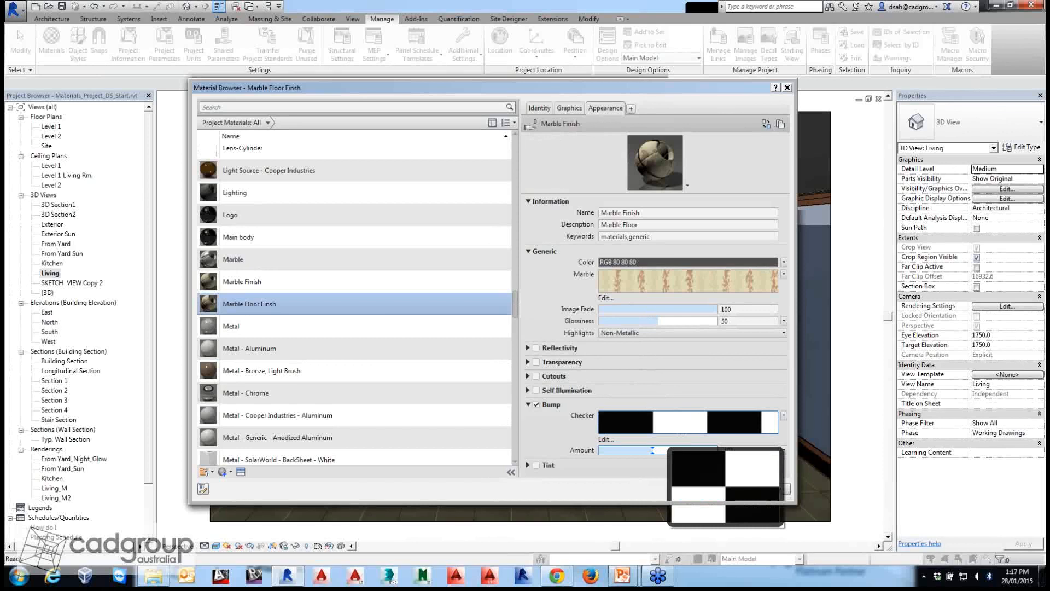
{"action": "left_click", "coordinate": [784, 415]}
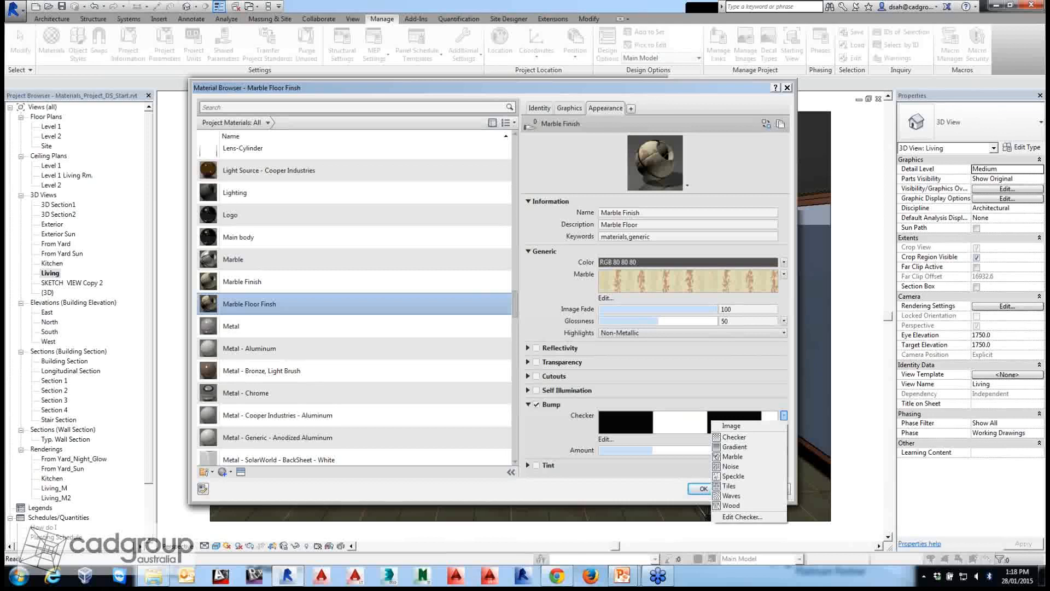
{"action": "left_click", "coordinate": [784, 416]}
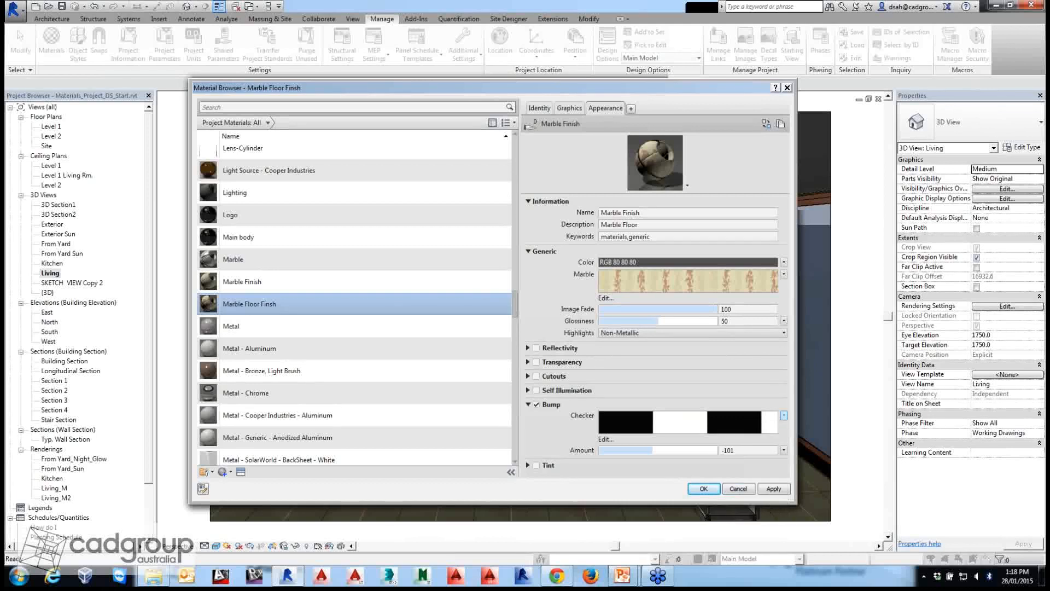
Select the Glass -Block material in the project materials to edit its appearance, keeping the Living view's windows in sight.
{"action": "left_click_drag", "start_coordinate": [492, 87], "coordinate": [391, 88]}
{"action": "left_click", "coordinate": [392, 123]}
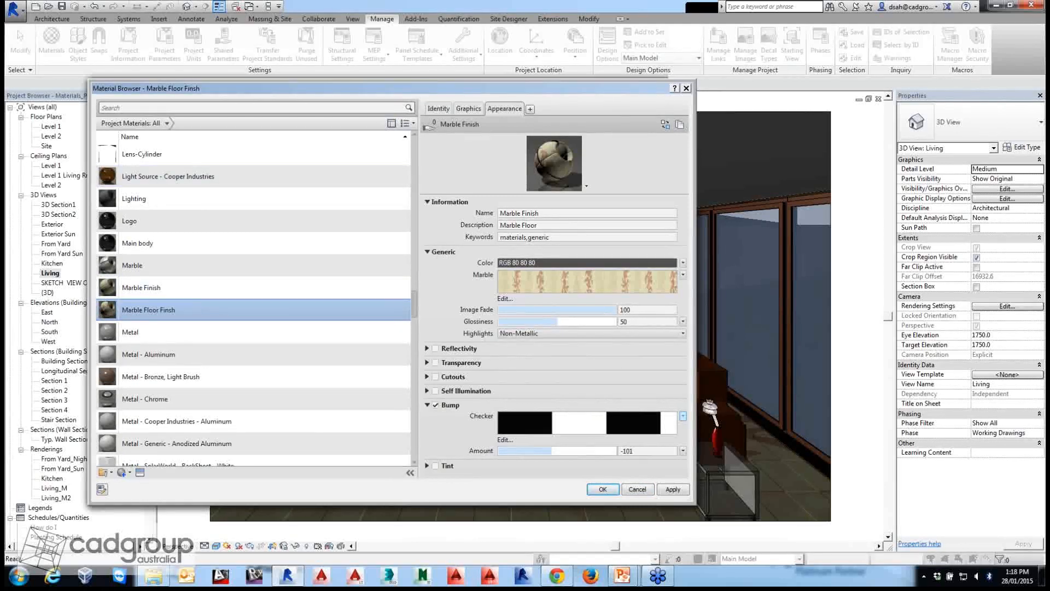
{"action": "left_click_drag", "start_coordinate": [392, 88], "coordinate": [442, 81]}
{"action": "scroll", "coordinate": [464, 240], "scroll_direction": "up", "scroll_amount": 5}
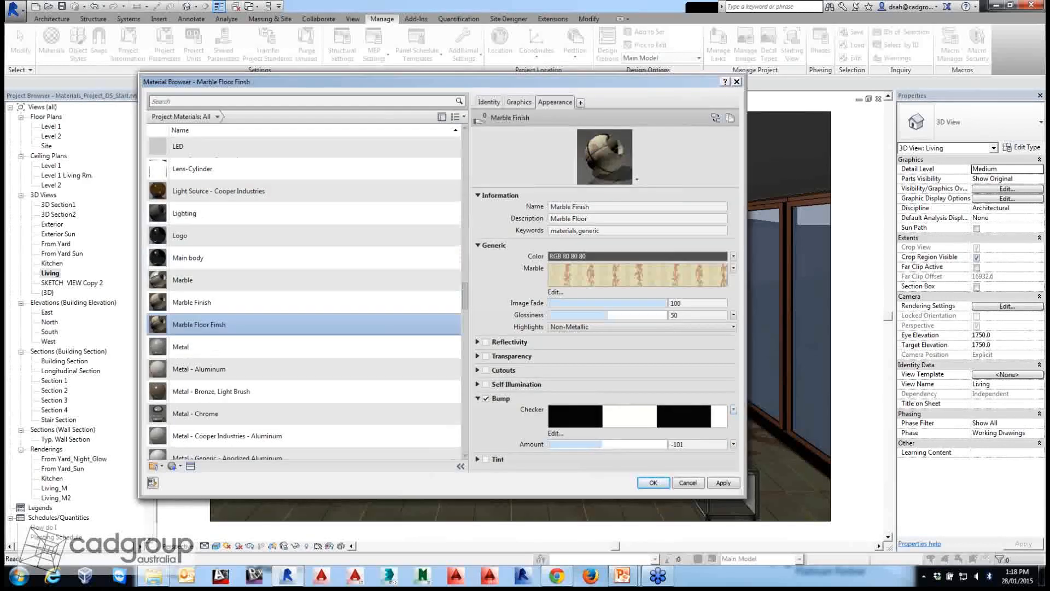
{"action": "scroll", "coordinate": [303, 295], "scroll_direction": "up", "scroll_amount": 3}
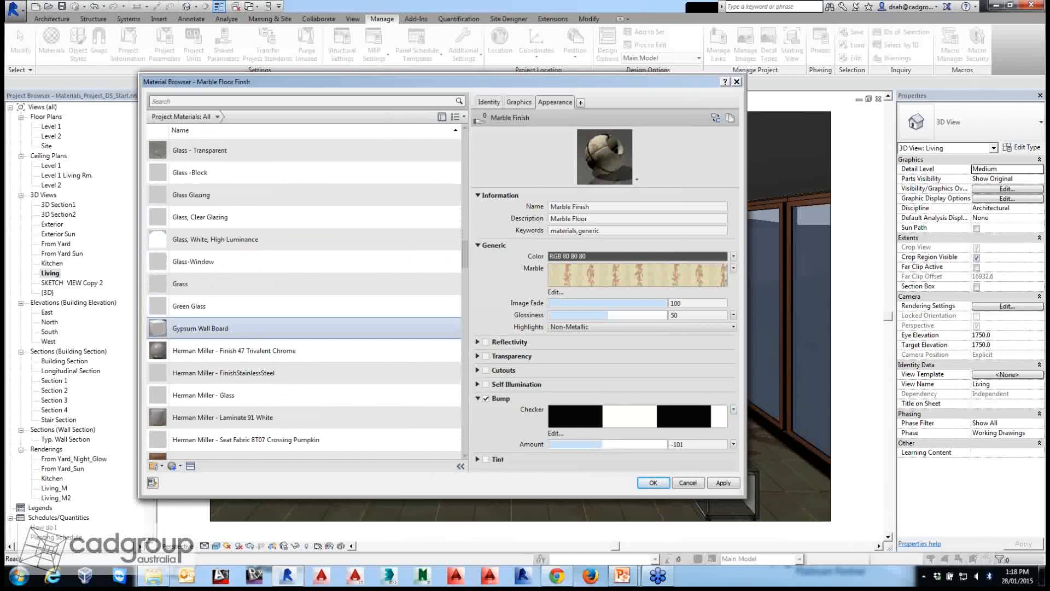
{"action": "left_click", "coordinate": [192, 173]}
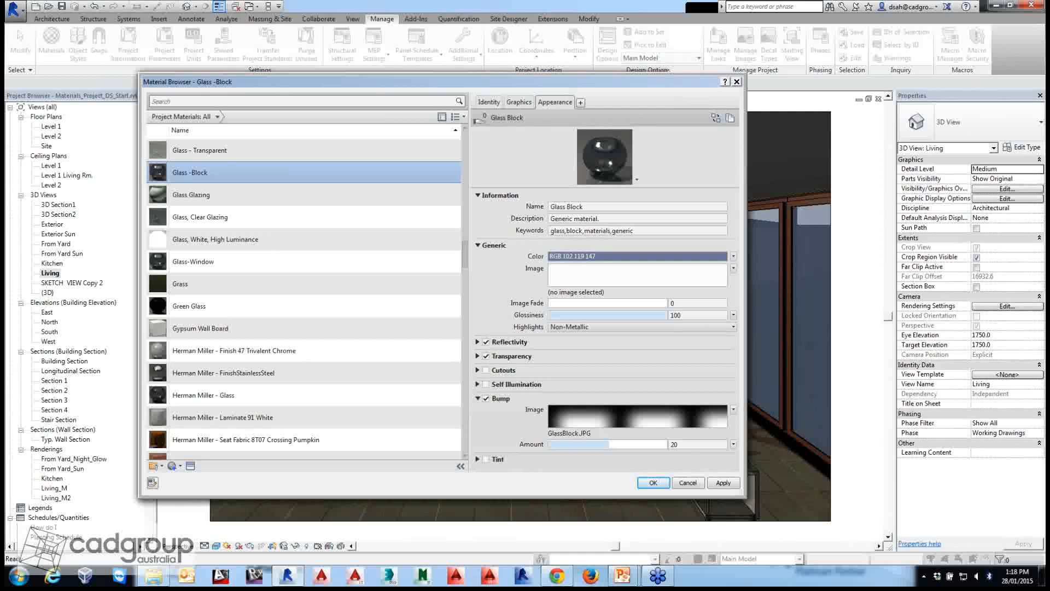
{"action": "left_click_drag", "start_coordinate": [442, 82], "coordinate": [343, 86]}
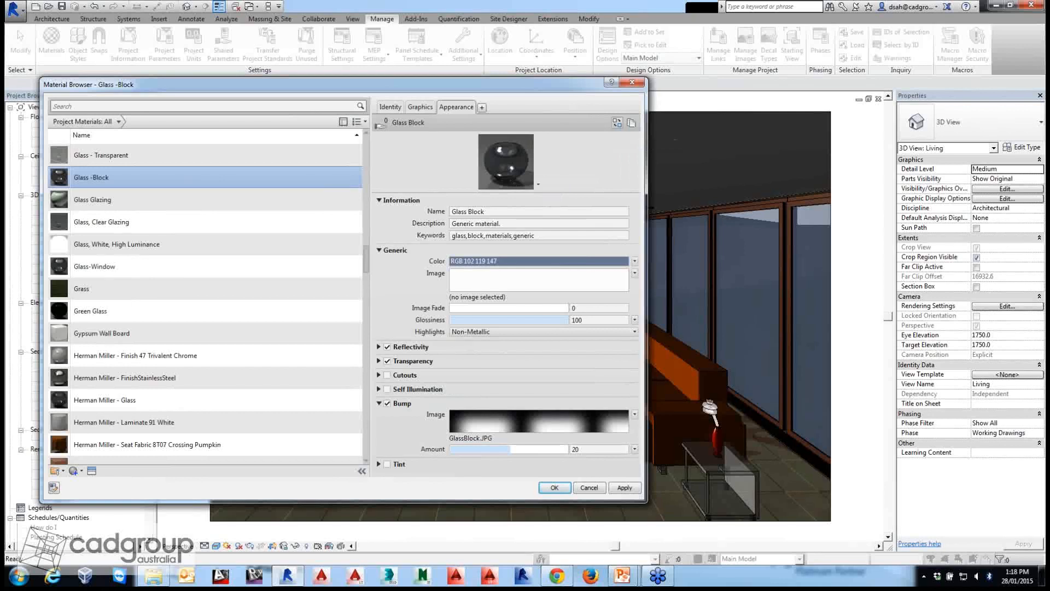
Replace the Glass -Block material's appearance with the Glass Block asset from the Glass category of the Appearance Library.
{"action": "left_click", "coordinate": [617, 122]}
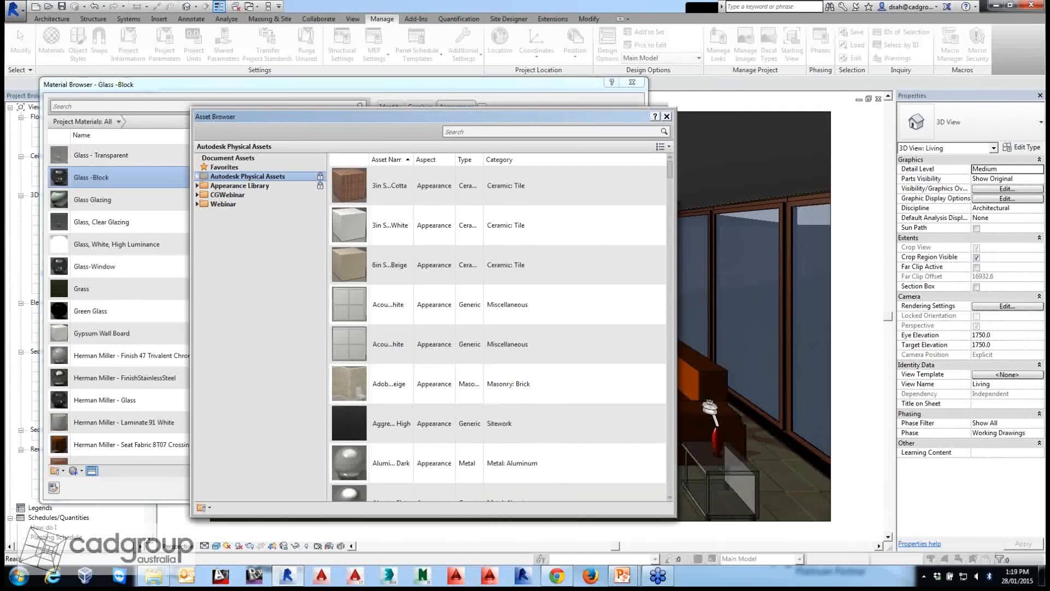
{"action": "left_click_drag", "start_coordinate": [427, 117], "coordinate": [430, 100]}
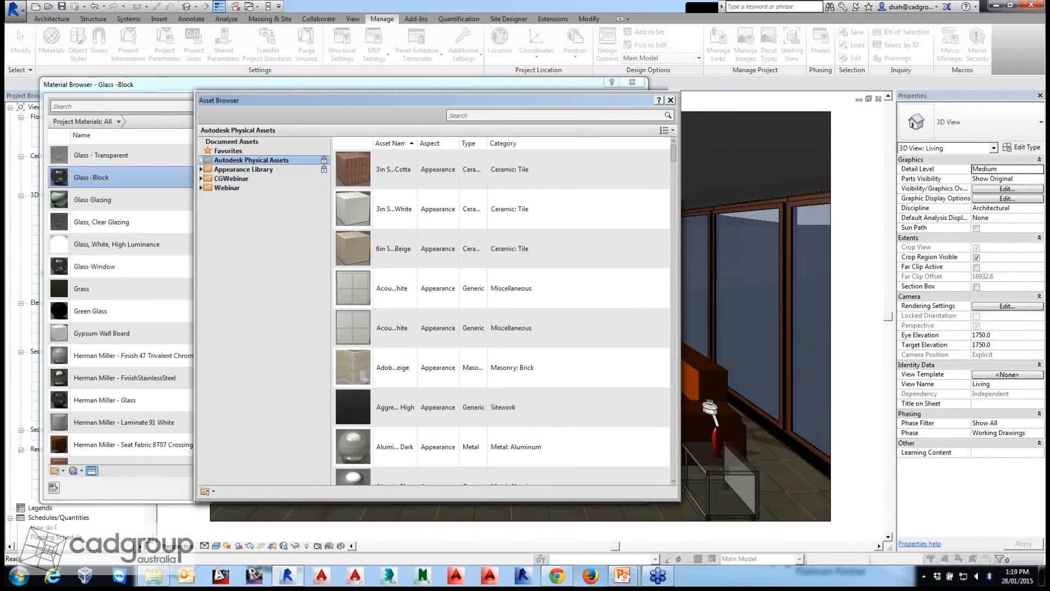
{"action": "left_click", "coordinate": [200, 169]}
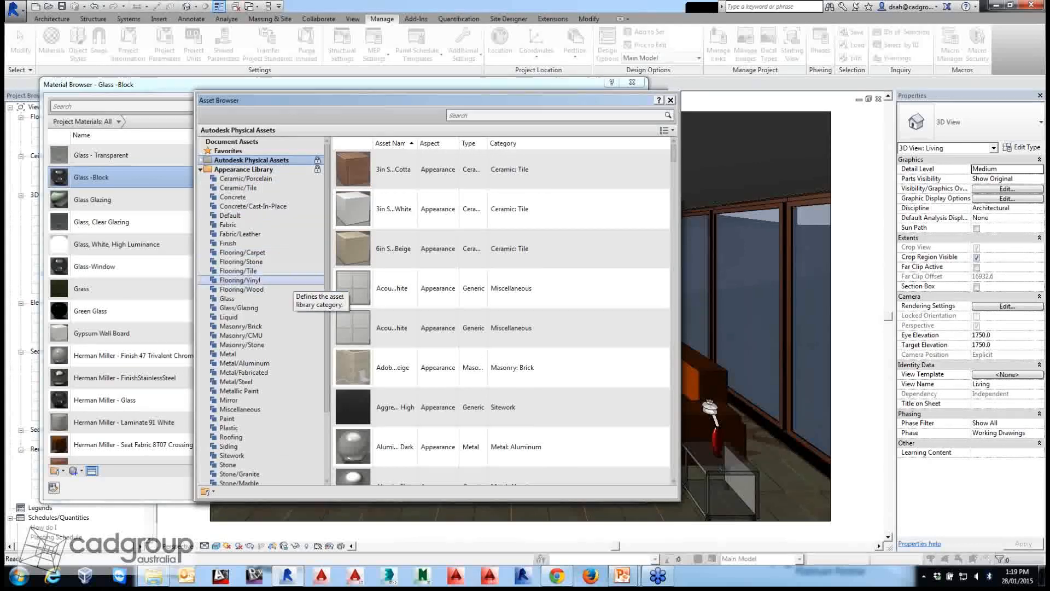
{"action": "left_click", "coordinate": [227, 298]}
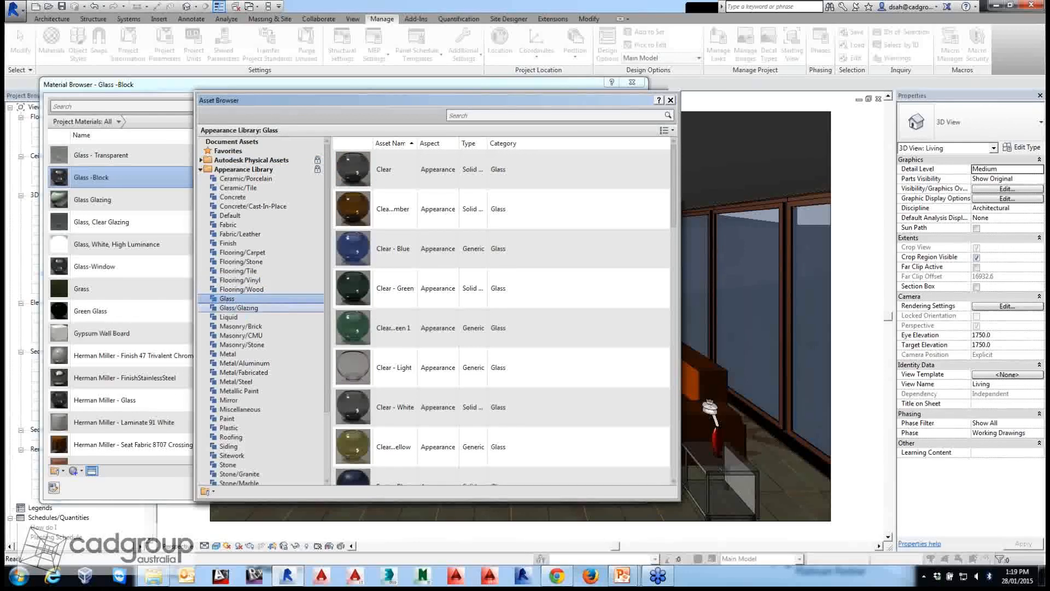
{"action": "left_click", "coordinate": [239, 307]}
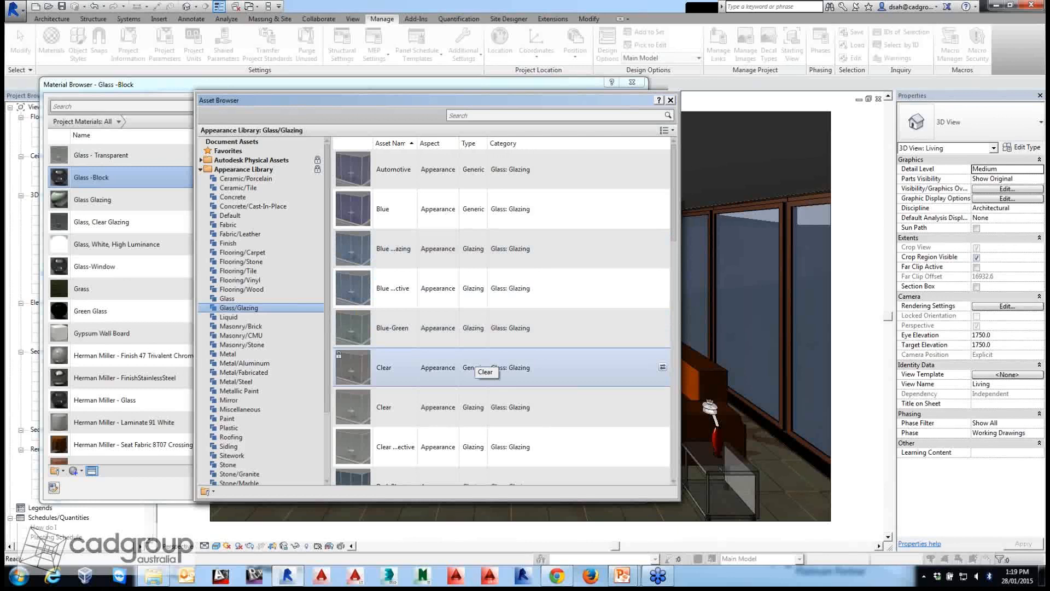
{"action": "left_click_drag", "start_coordinate": [417, 143], "coordinate": [484, 143]}
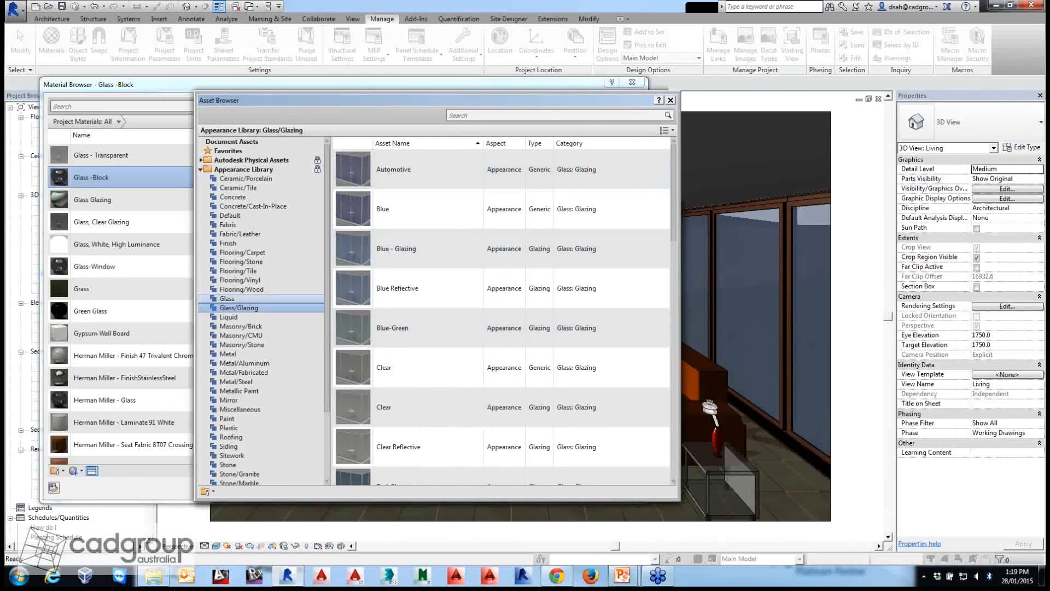
{"action": "left_click", "coordinate": [227, 298]}
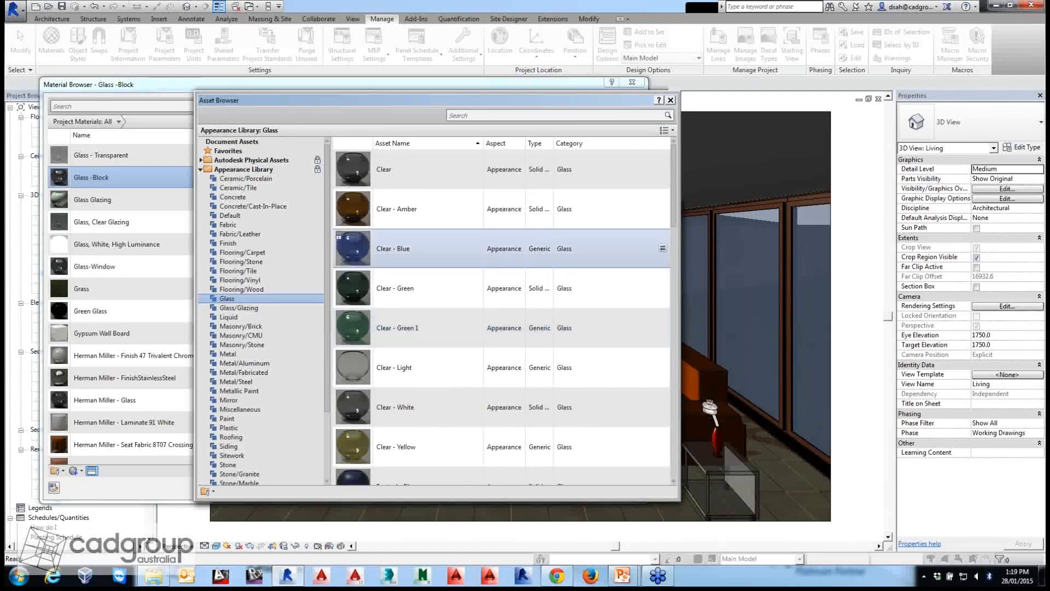
{"action": "scroll", "coordinate": [501, 306], "scroll_direction": "down", "scroll_amount": 10}
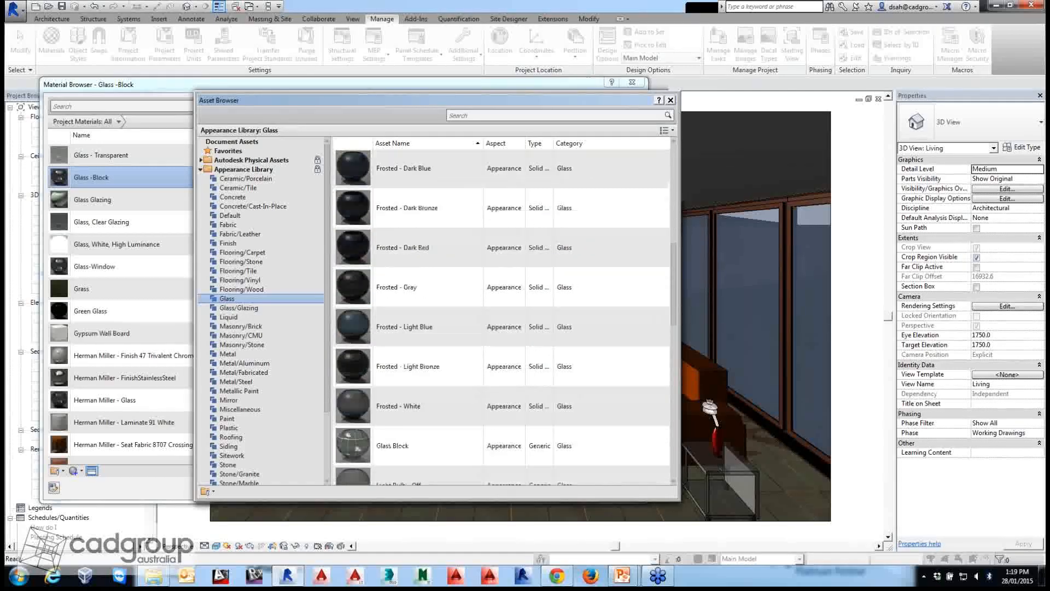
{"action": "scroll", "coordinate": [502, 306], "scroll_direction": "down", "scroll_amount": 1}
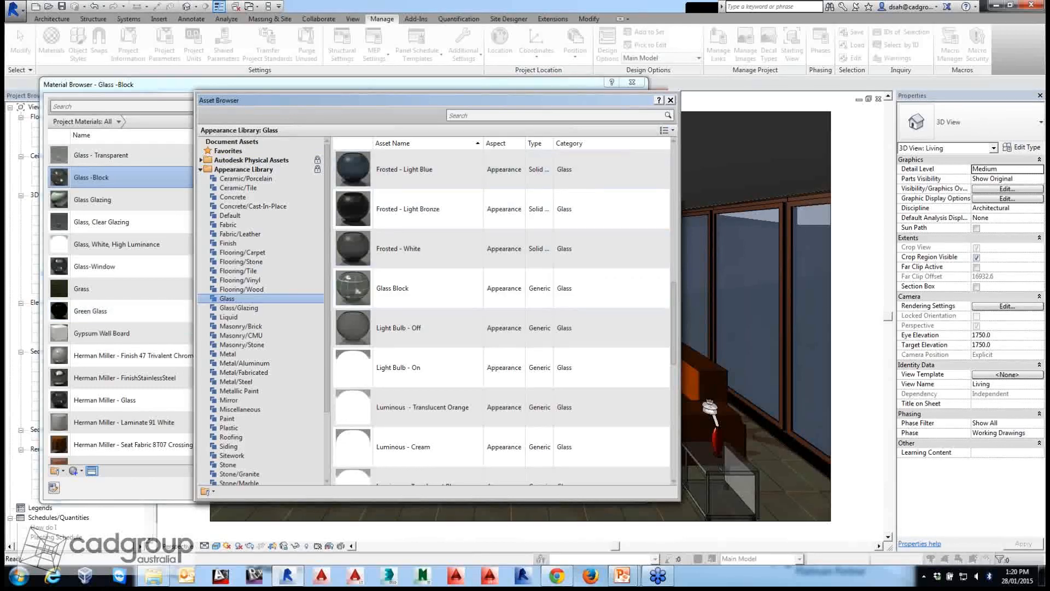
{"action": "left_click", "coordinate": [671, 100]}
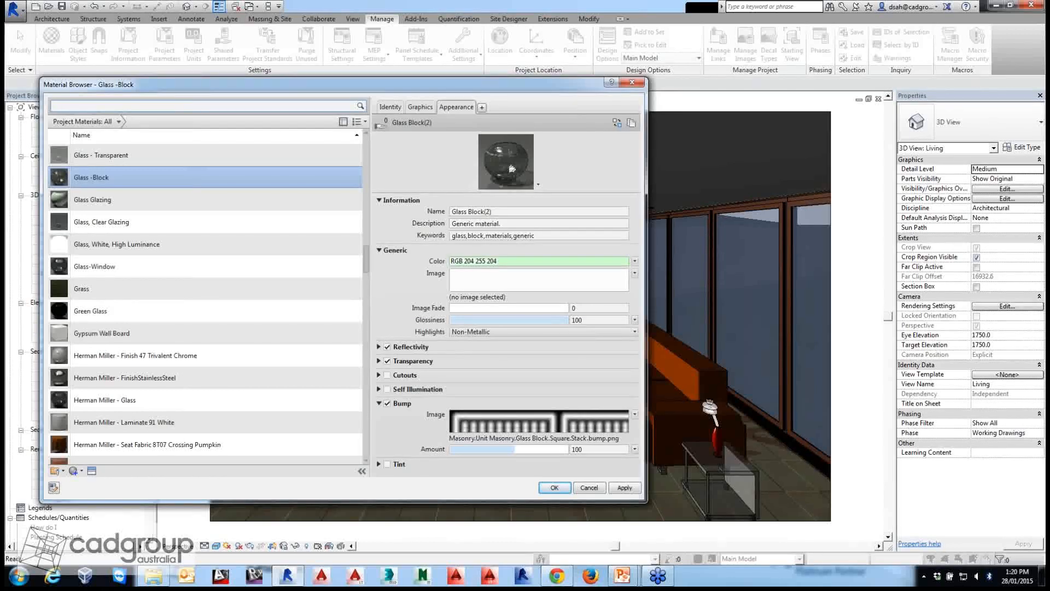
Rename the Glass -Block material's appearance asset as Glass Block New.
{"action": "left_click_drag", "start_coordinate": [493, 212], "coordinate": [484, 212]}
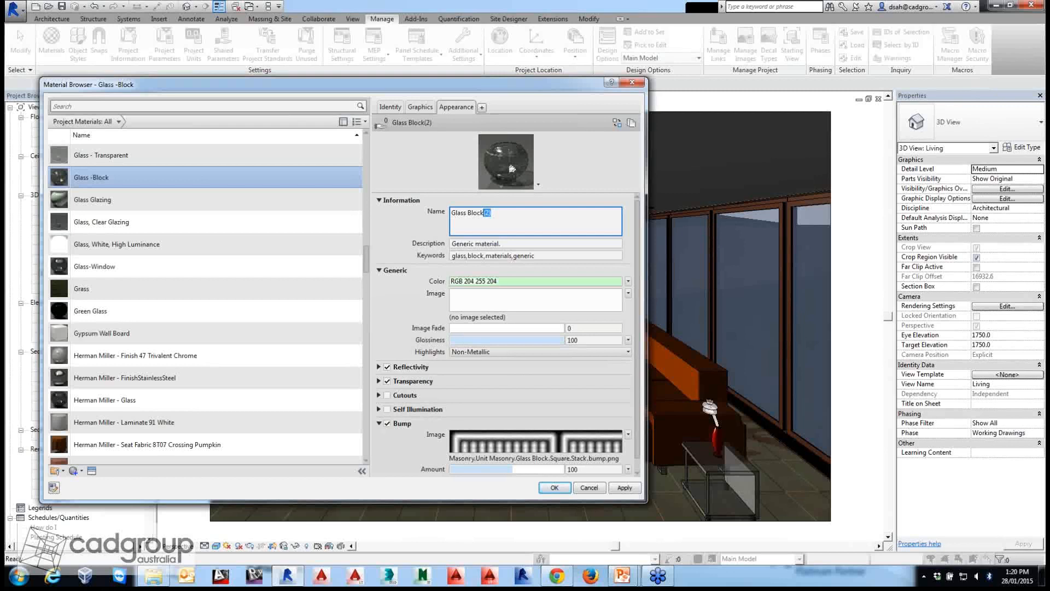
{"action": "type", "text": "New"}
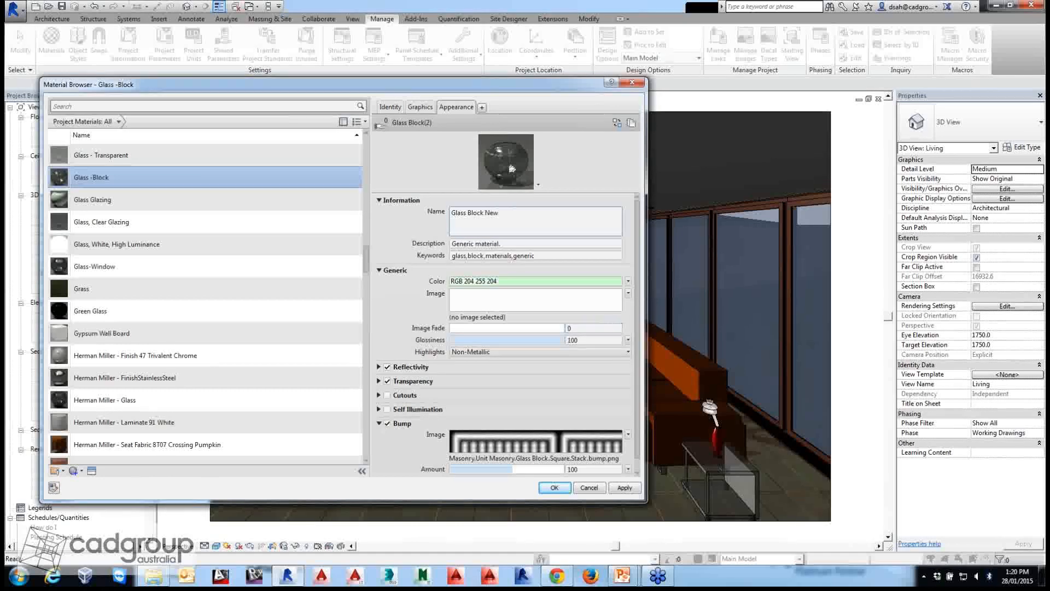
{"action": "scroll", "coordinate": [506, 335], "scroll_direction": "down", "scroll_amount": 1}
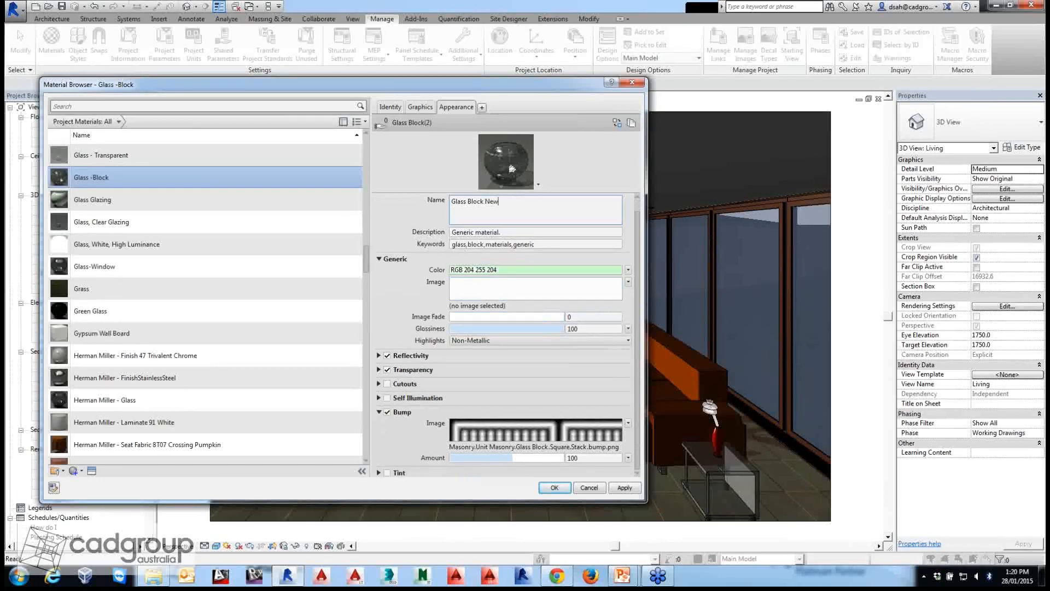
{"action": "left_click", "coordinate": [379, 369]}
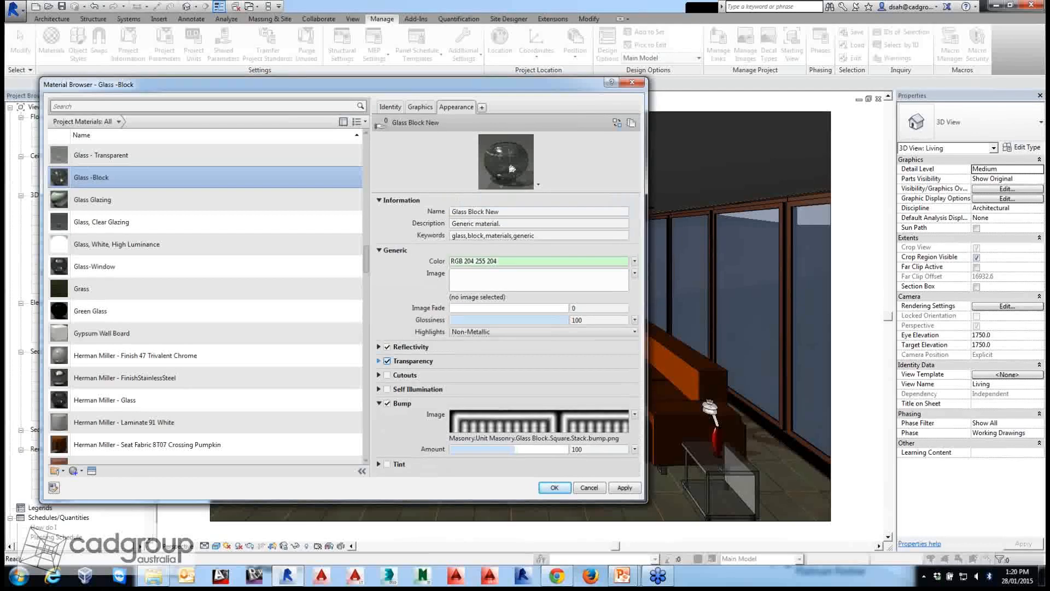
Expand the transparency settings of the Glass Block New appearance and remove the transparency image.
{"action": "left_click", "coordinate": [379, 361]}
{"action": "scroll", "coordinate": [503, 328], "scroll_direction": "down", "scroll_amount": 2}
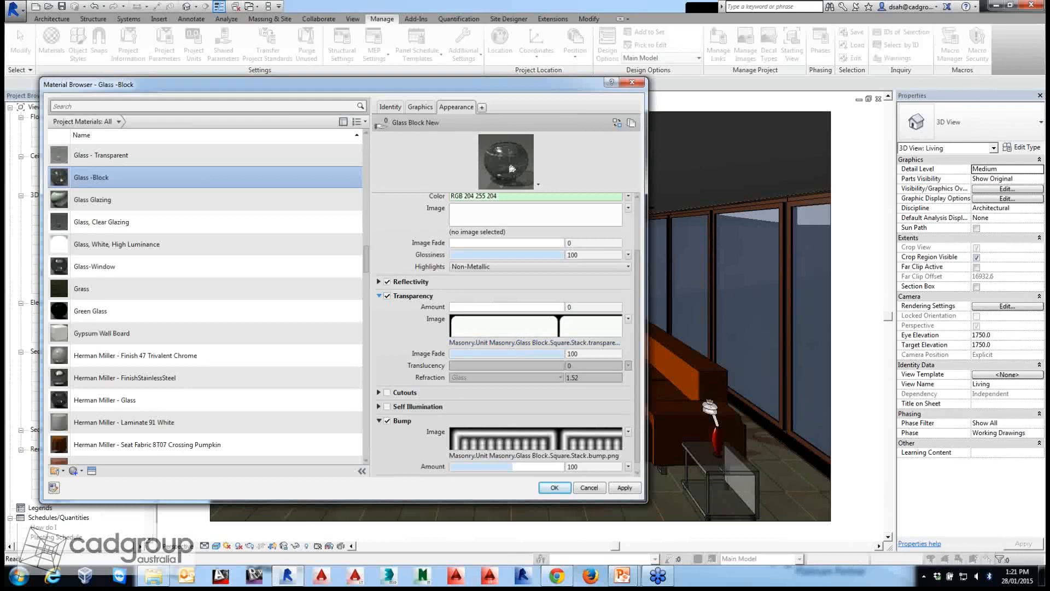
{"action": "left_click", "coordinate": [628, 319]}
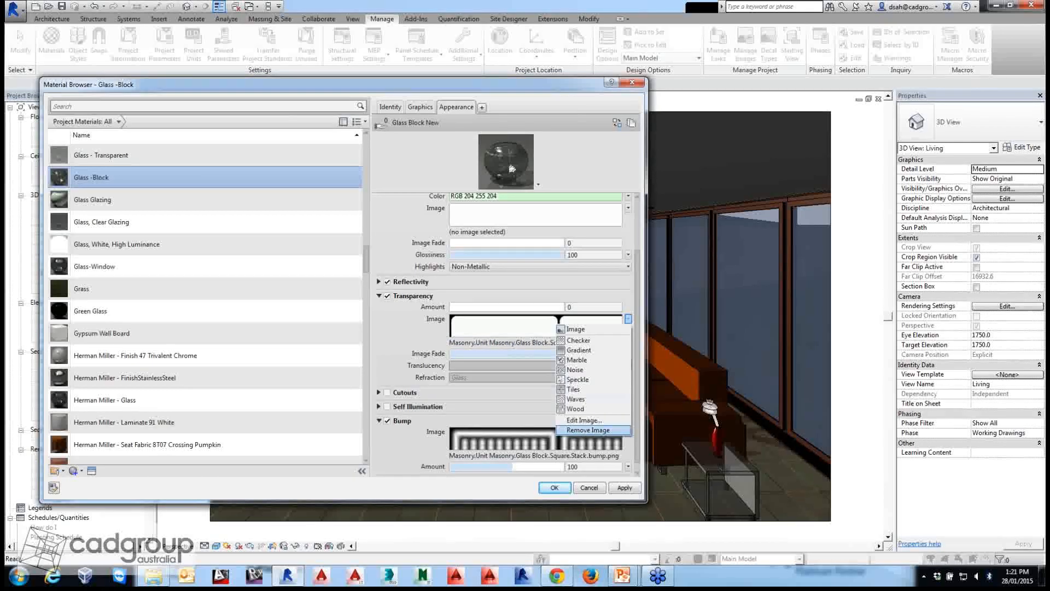
{"action": "left_click", "coordinate": [592, 431]}
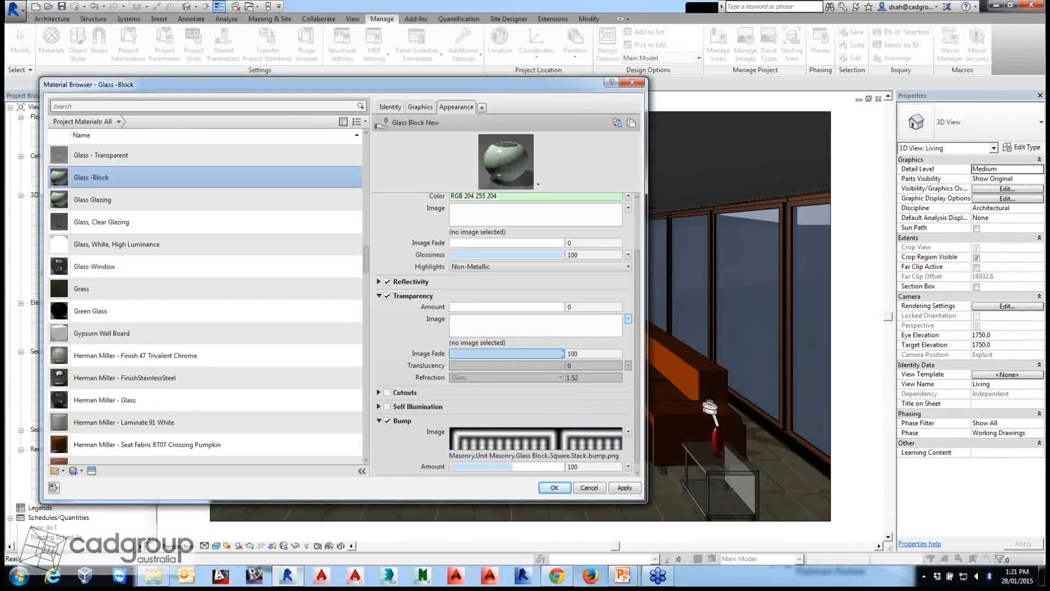
Set the transparency amount of the Glass Block New appearance to 75 and its translucency to 55.
{"action": "left_click", "coordinate": [484, 306]}
{"action": "left_click", "coordinate": [451, 365]}
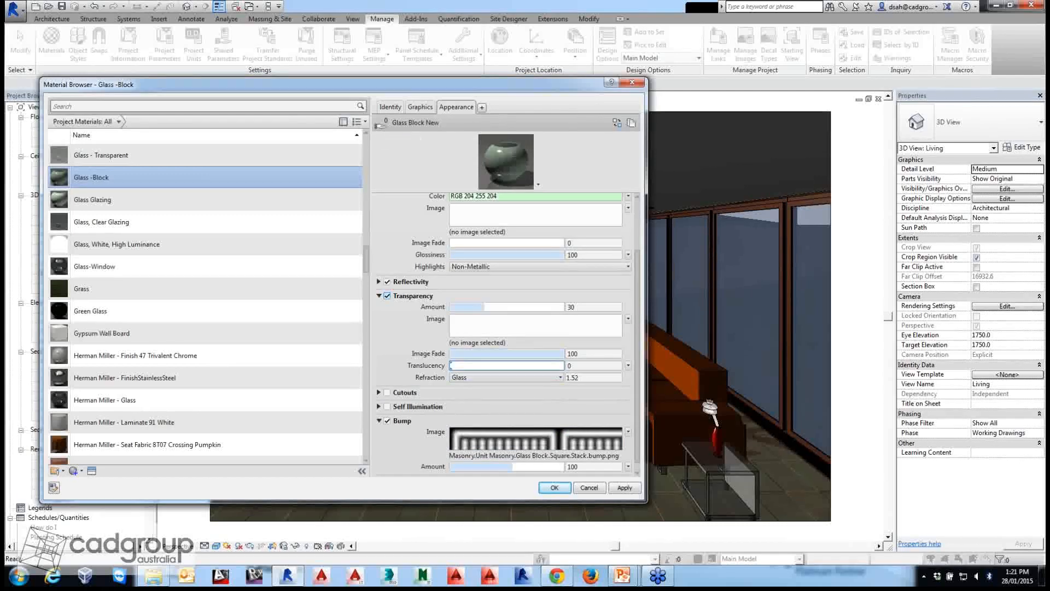
{"action": "left_click_drag", "start_coordinate": [451, 365], "coordinate": [513, 365]}
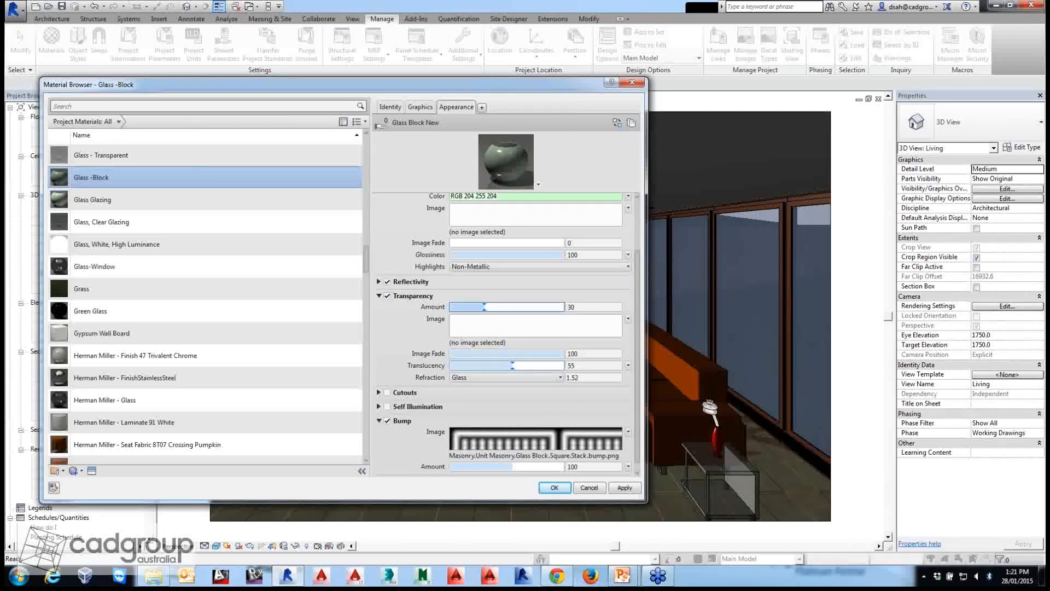
{"action": "left_click_drag", "start_coordinate": [484, 306], "coordinate": [536, 306]}
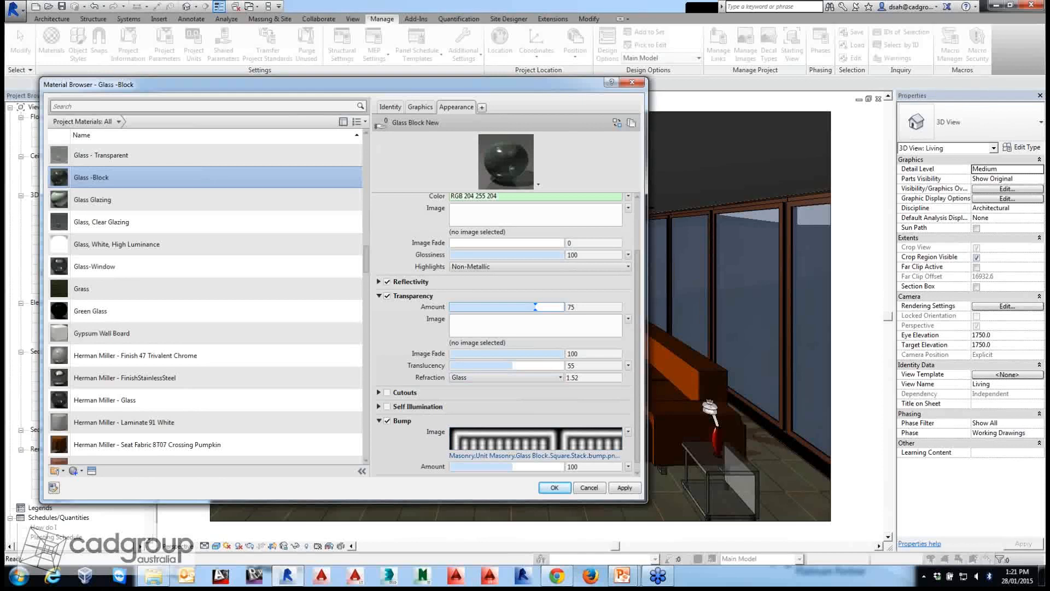
Replace the bump image of the Glass Block New appearance with GlassBlock.JPG from the images folder inside MatLightsRevit2015.
{"action": "left_click", "coordinate": [535, 439]}
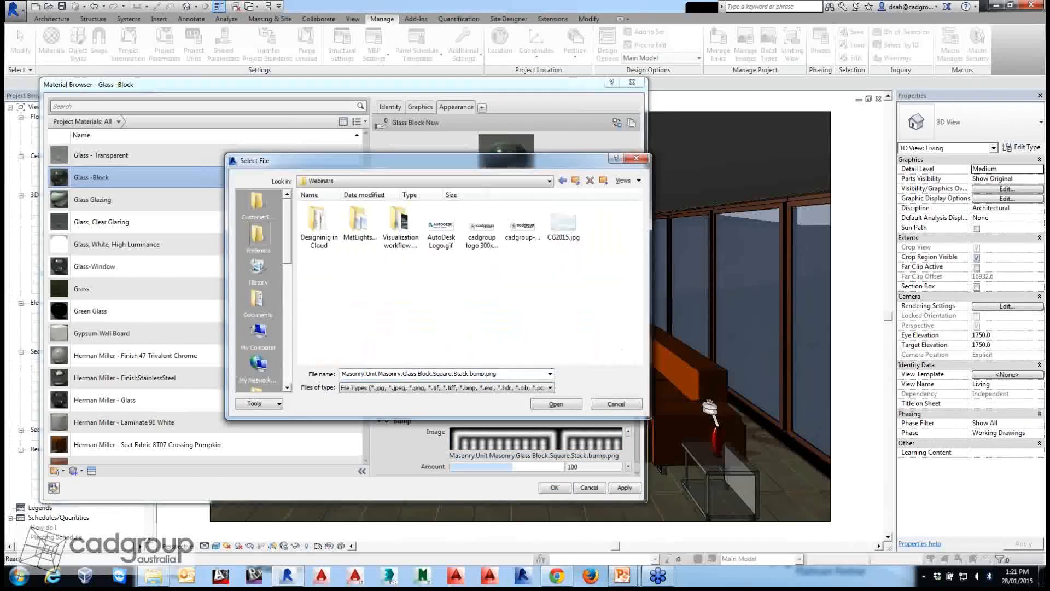
{"action": "left_click", "coordinate": [358, 225]}
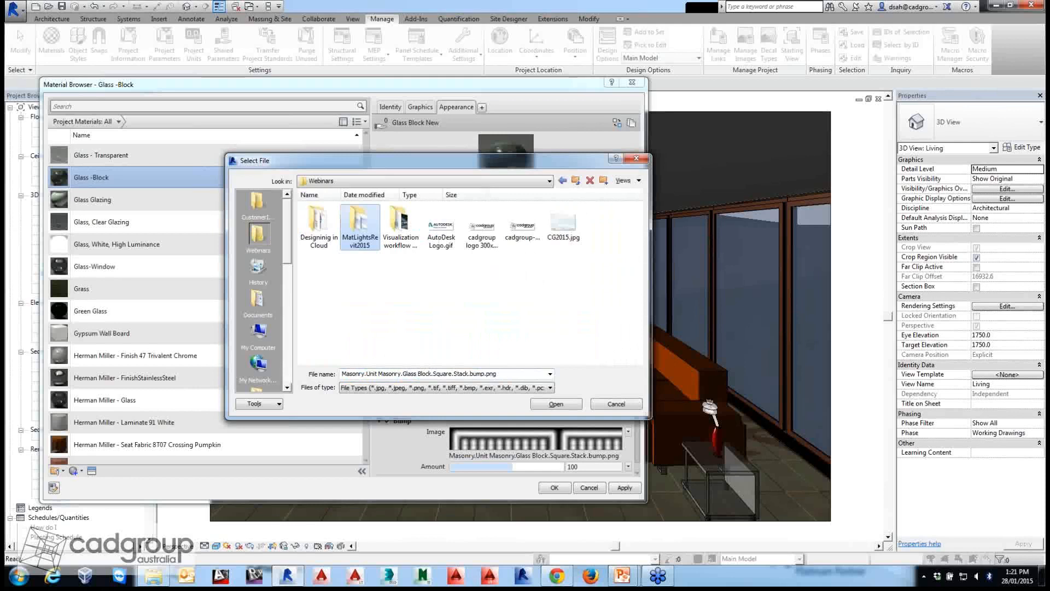
{"action": "double_click", "coordinate": [359, 226]}
{"action": "left_click", "coordinate": [399, 271]}
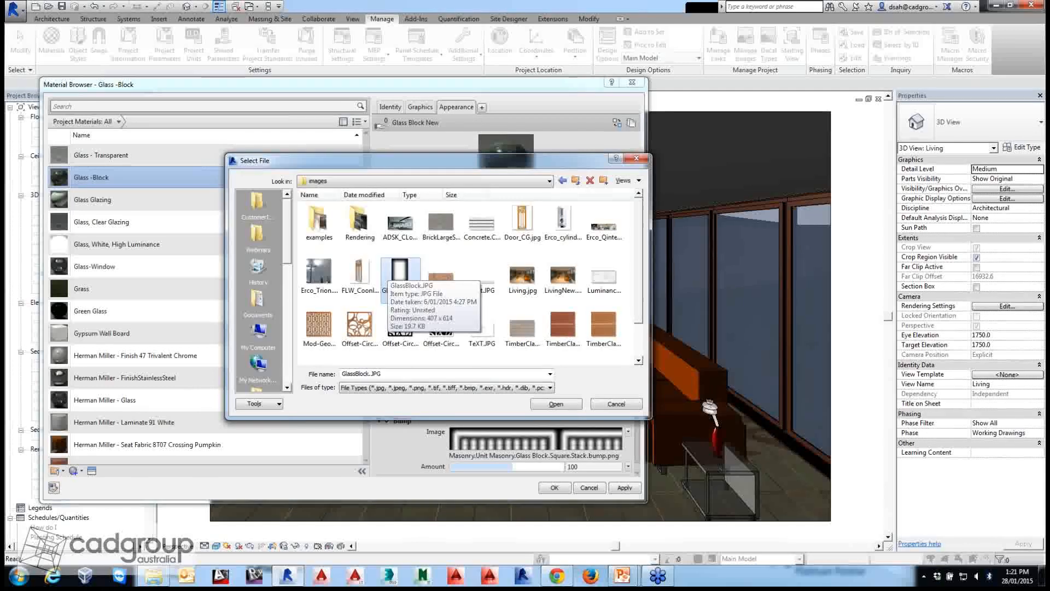
{"action": "left_click", "coordinate": [556, 404]}
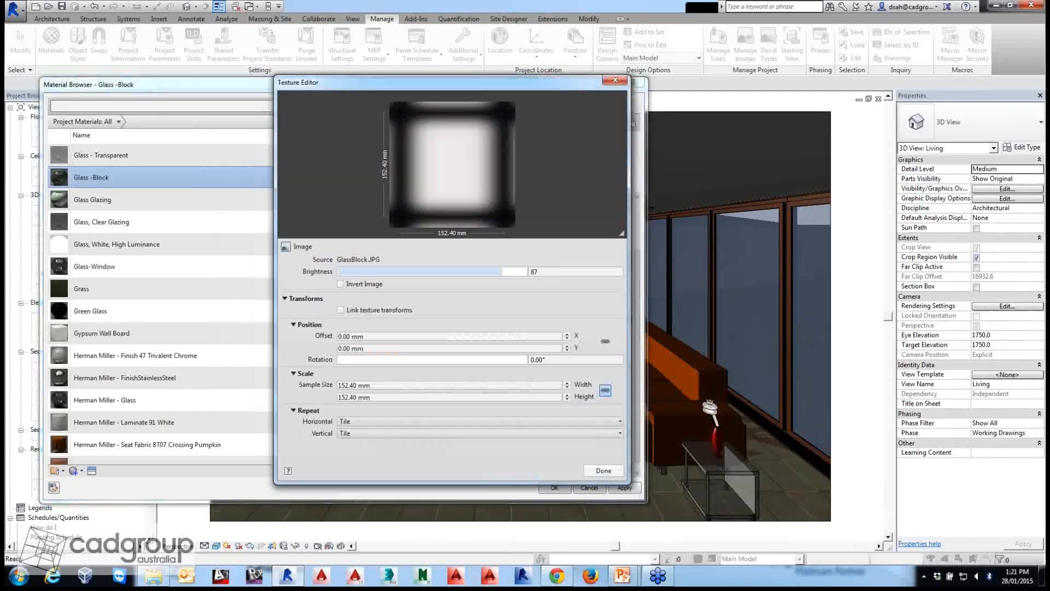
Set the GlassBlock.JPG bump texture's sample size to 700 mm wide and 2400 mm high with unlinked proportions.
{"action": "left_click", "coordinate": [395, 385]}
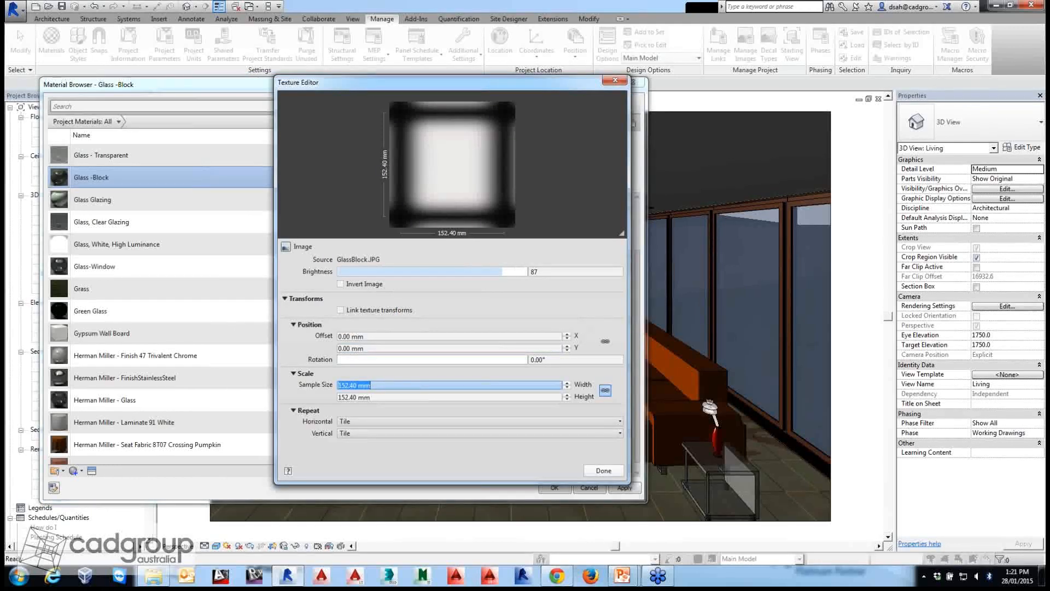
{"action": "type", "text": "700"}
{"action": "key", "text": "Return"}
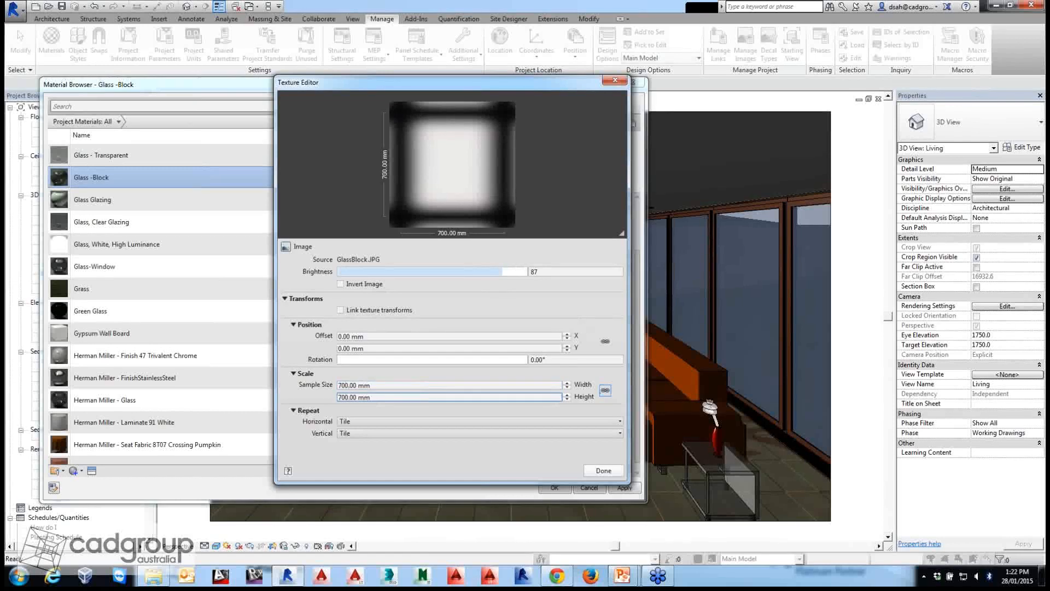
{"action": "left_click", "coordinate": [372, 397]}
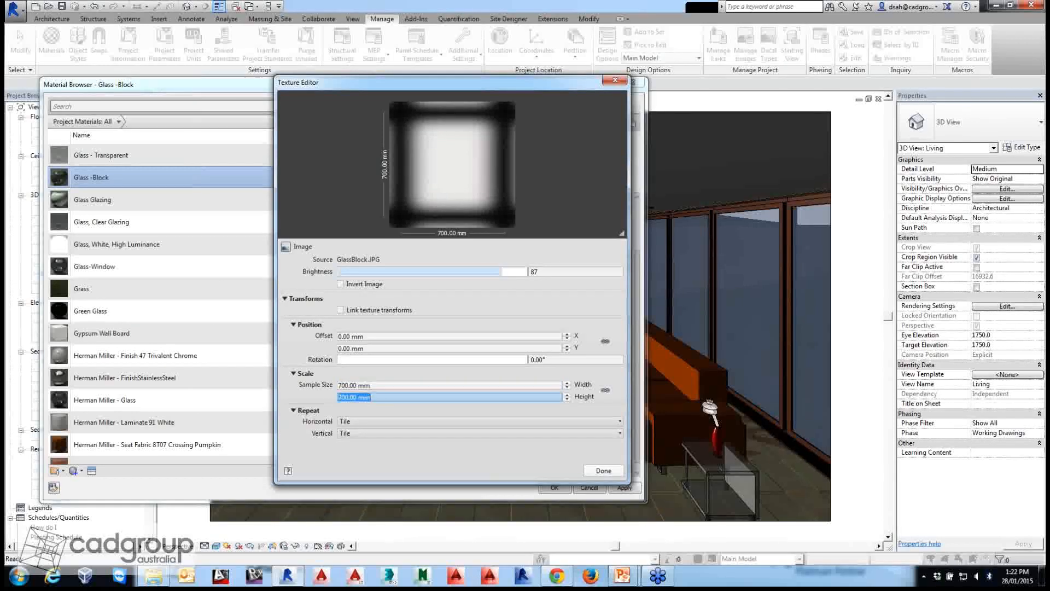
{"action": "type", "text": "2400"}
{"action": "key", "text": "Tab"}
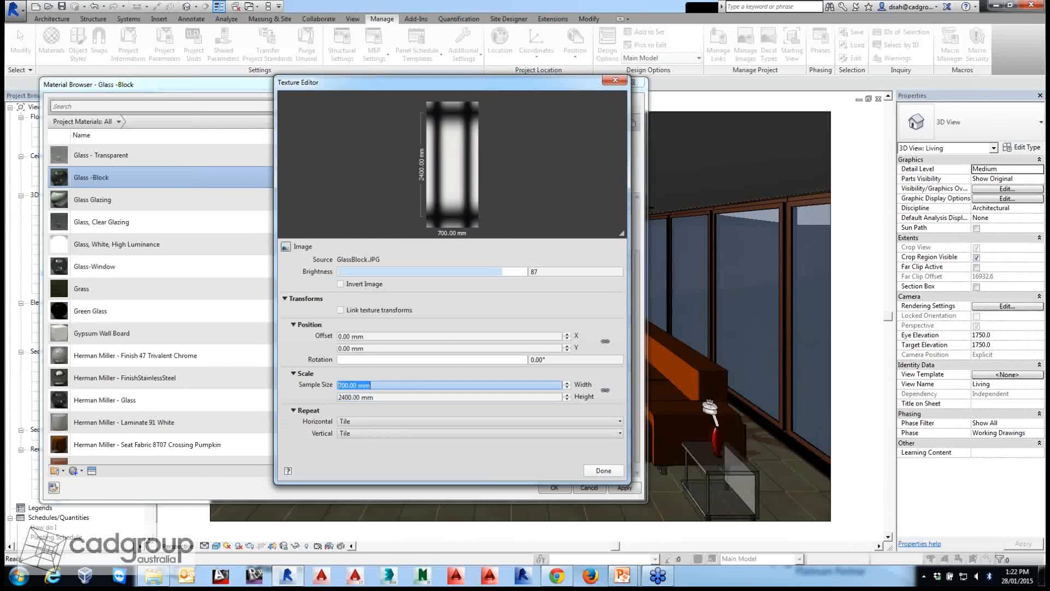
{"action": "left_click", "coordinate": [604, 471]}
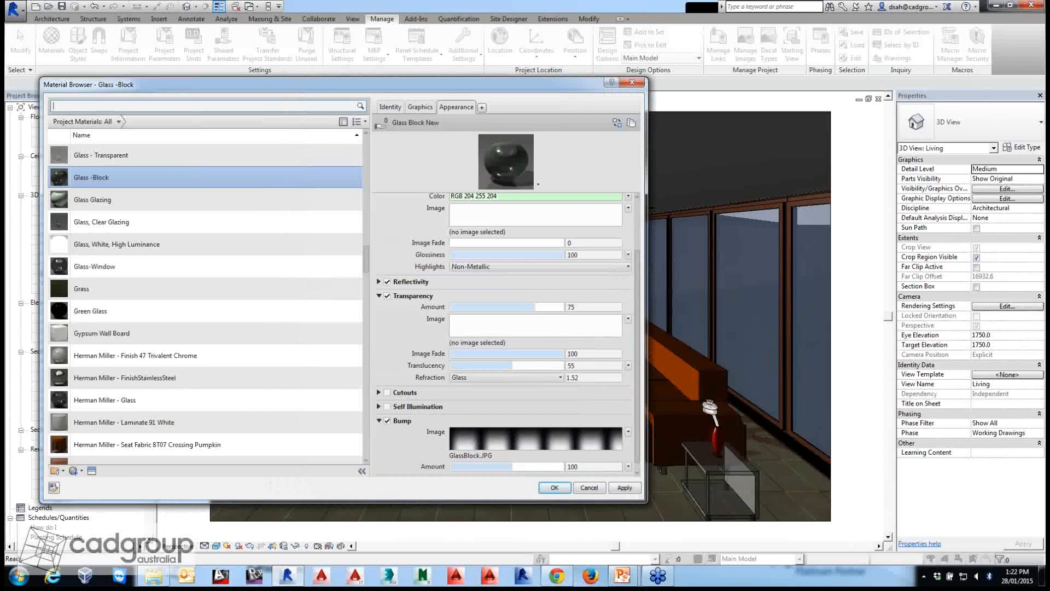
Change the preview scene of the Glass Block New appearance to Cube.
{"action": "left_click", "coordinate": [538, 185]}
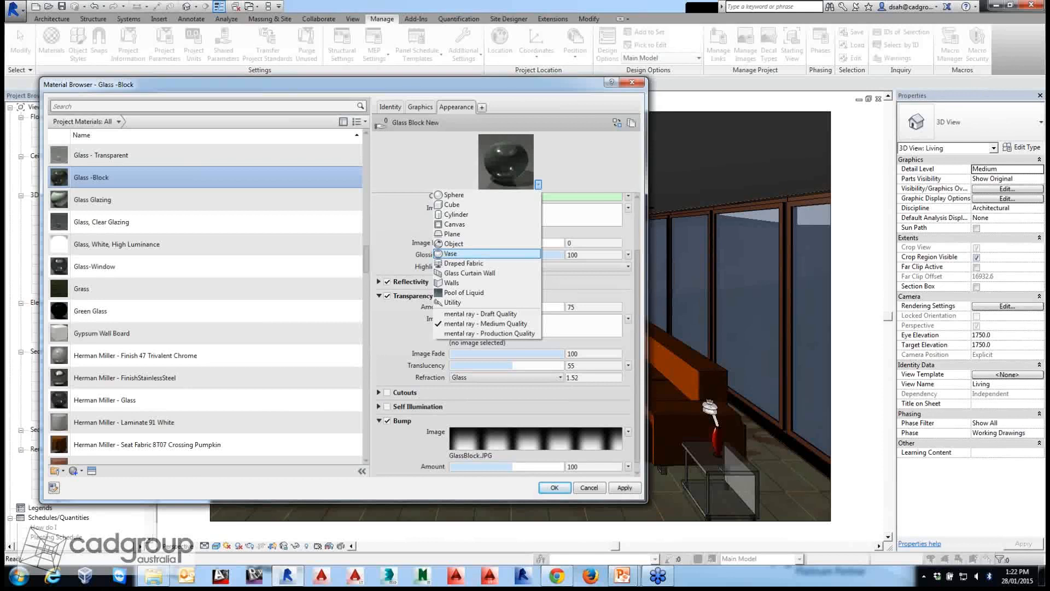
{"action": "left_click", "coordinate": [451, 204]}
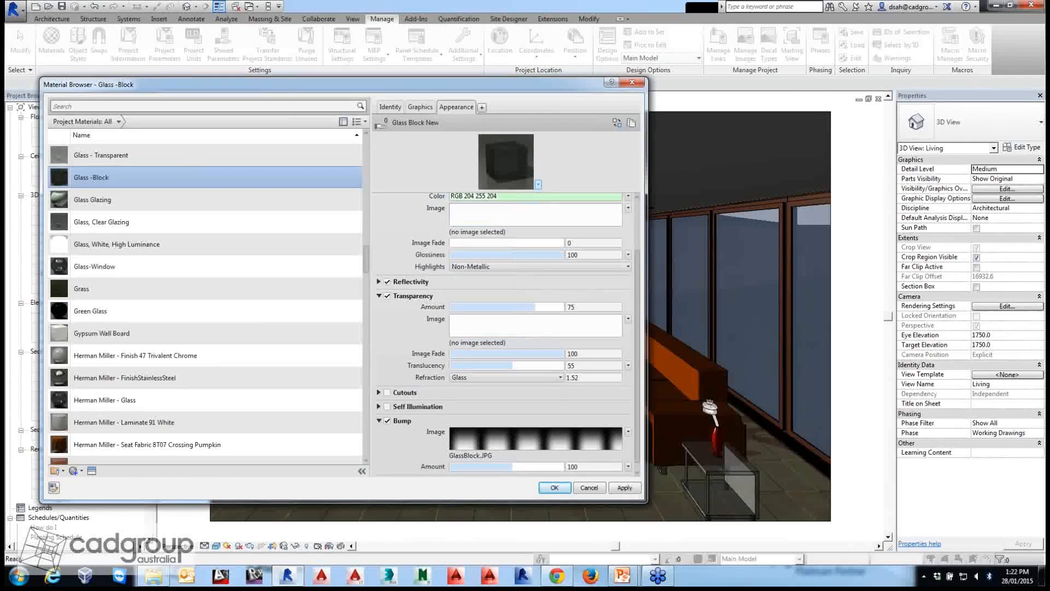
{"action": "left_click", "coordinate": [538, 184]}
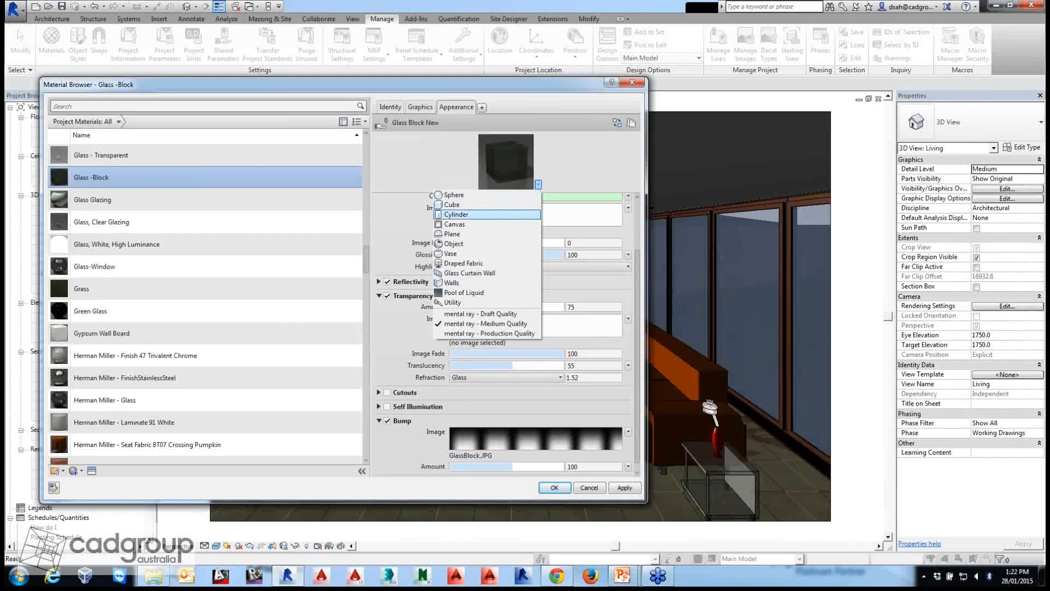
{"action": "left_click", "coordinate": [465, 215]}
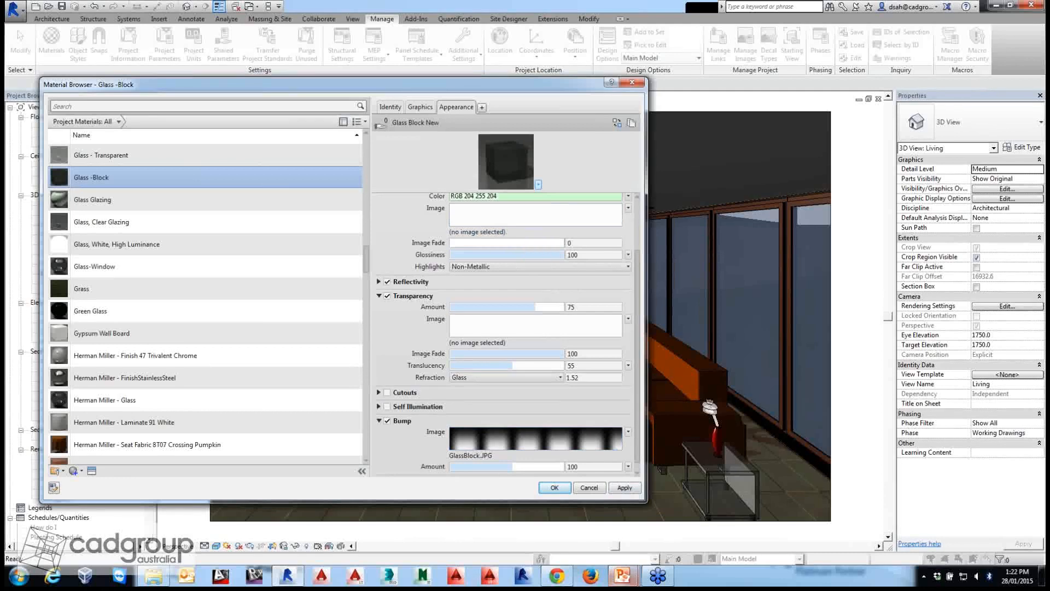
Switch to the PowerPoint slide show and view the Creating Custom material slide listing timber cladding, glazing, water and self-illumination.
{"action": "mouse_move", "coordinate": [622, 575]}
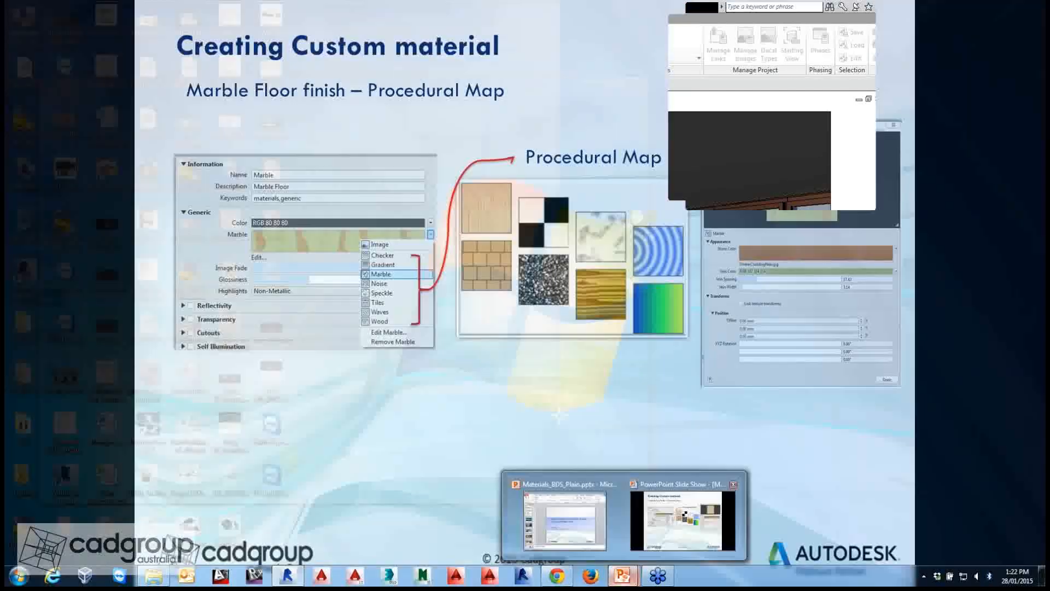
{"action": "left_click", "coordinate": [685, 518]}
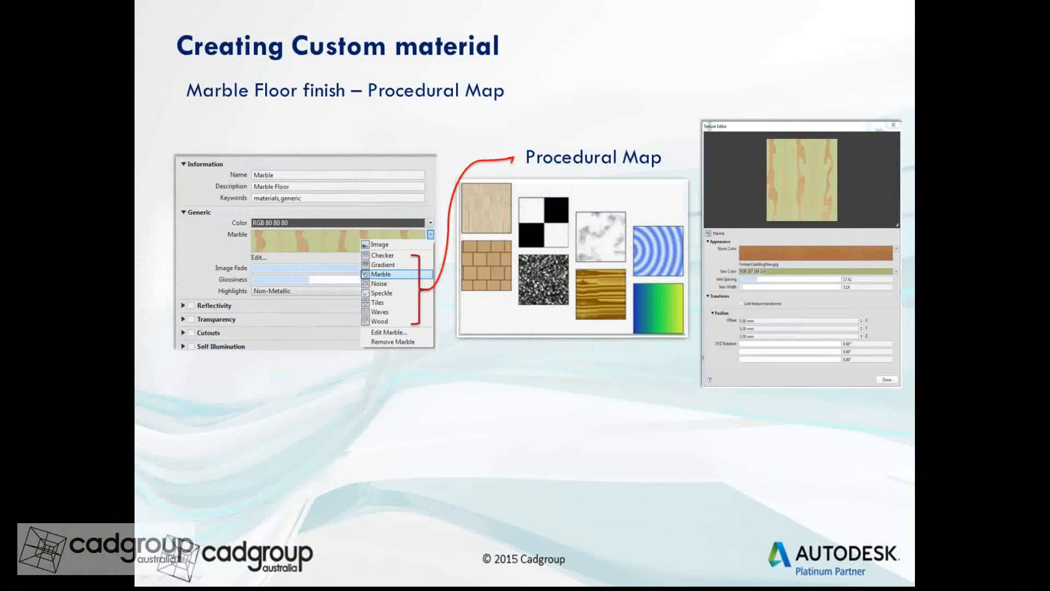
{"action": "key", "text": "Right"}
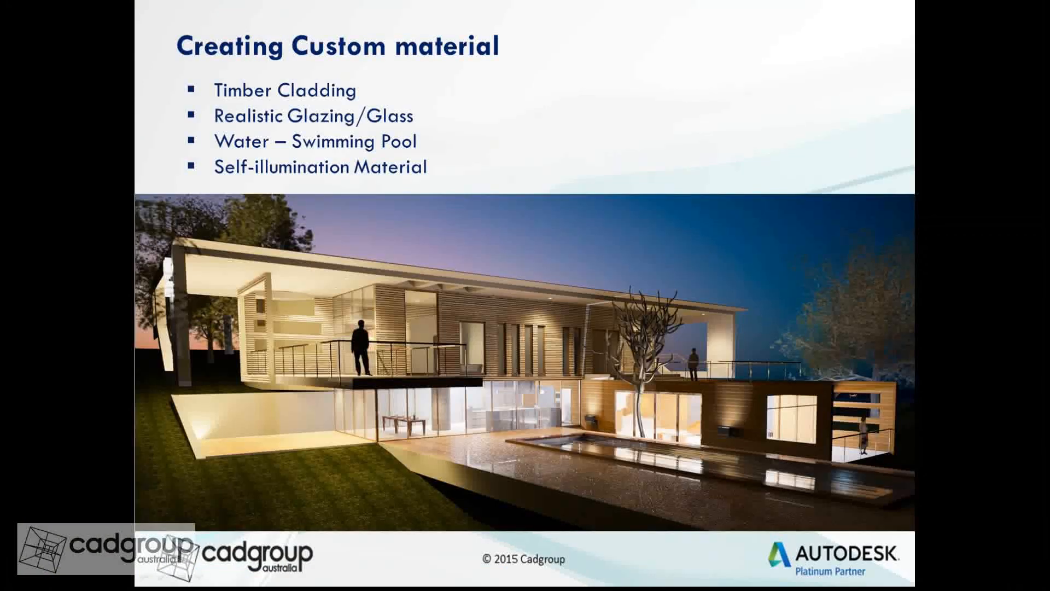
{"action": "left_click", "coordinate": [603, 281]}
{"action": "right_click", "coordinate": [604, 281]}
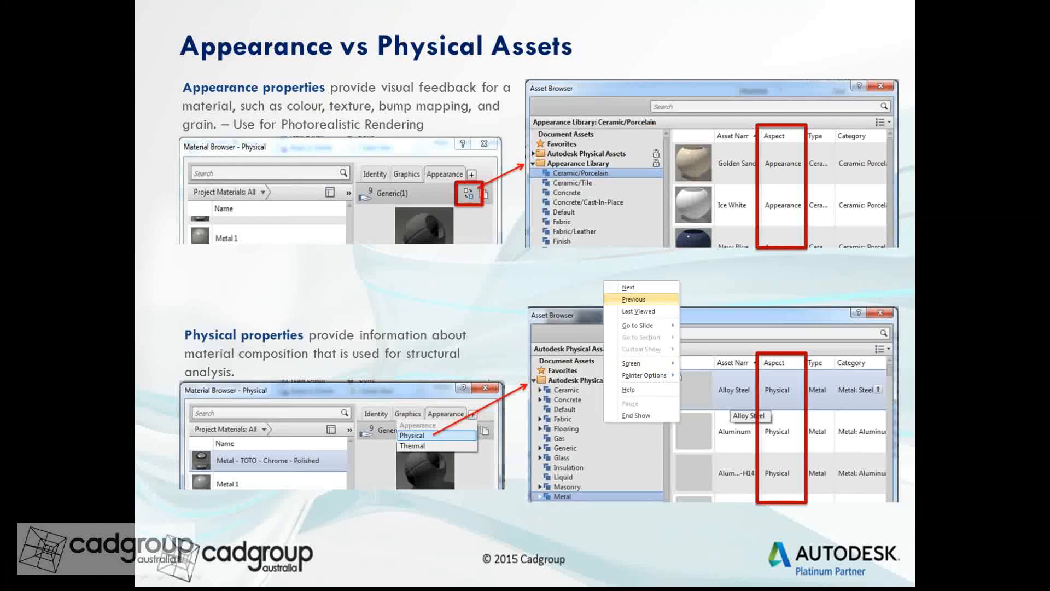
{"action": "left_click", "coordinate": [633, 299]}
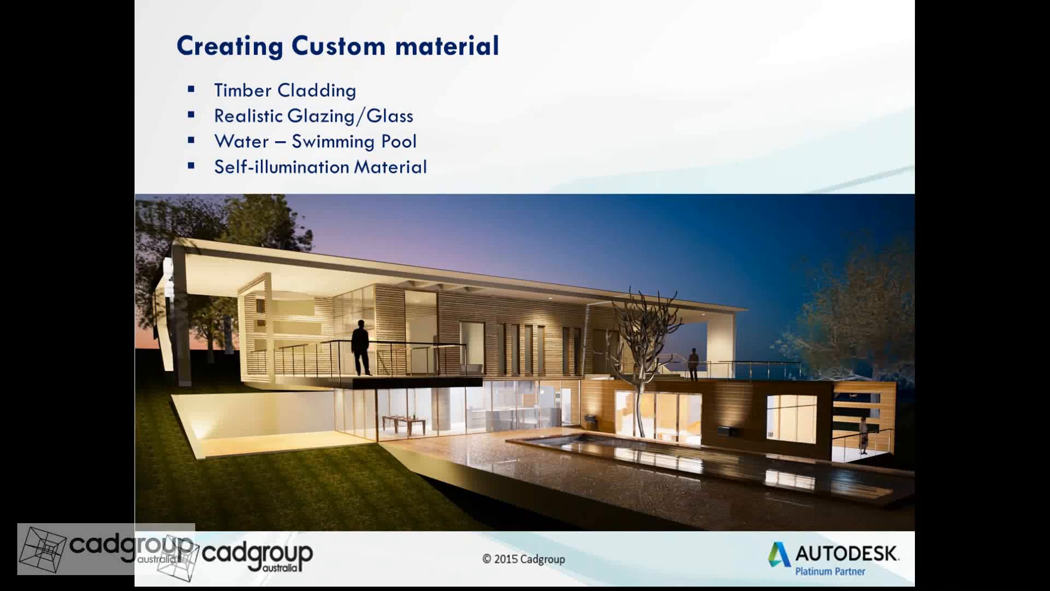
Switch back to Revit, close the Material Browser and open the Exterior Sun 3D view.
{"action": "key", "text": "alt+Tab"}
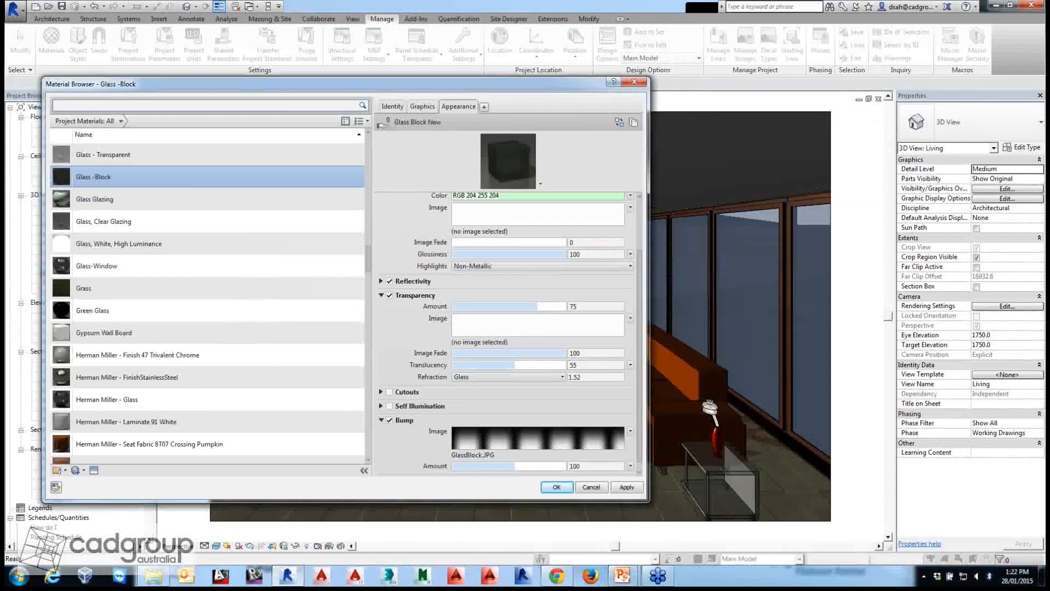
{"action": "left_click_drag", "start_coordinate": [328, 84], "coordinate": [400, 58]}
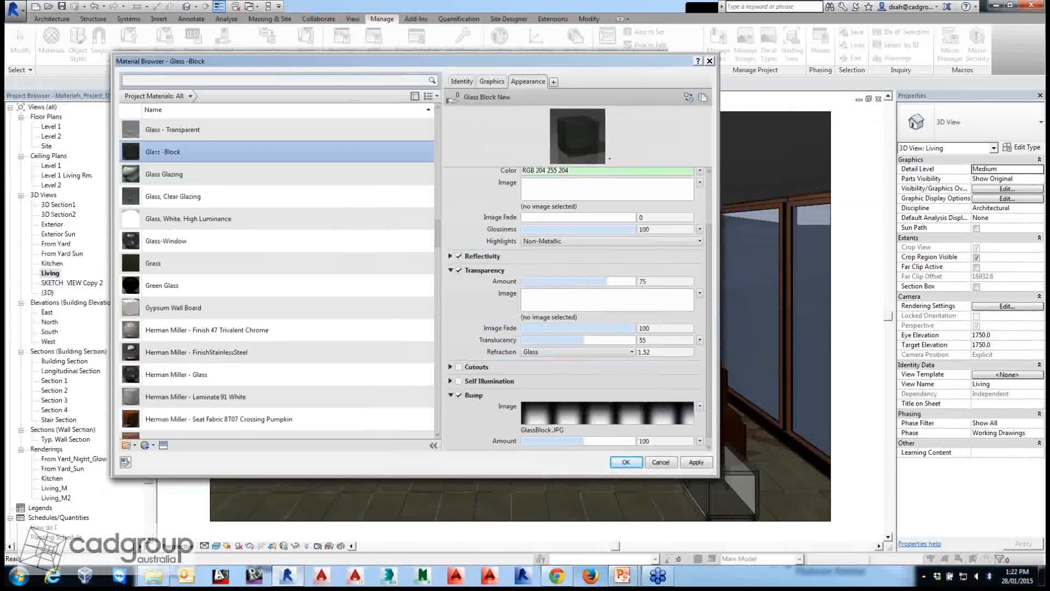
{"action": "key", "text": "Escape"}
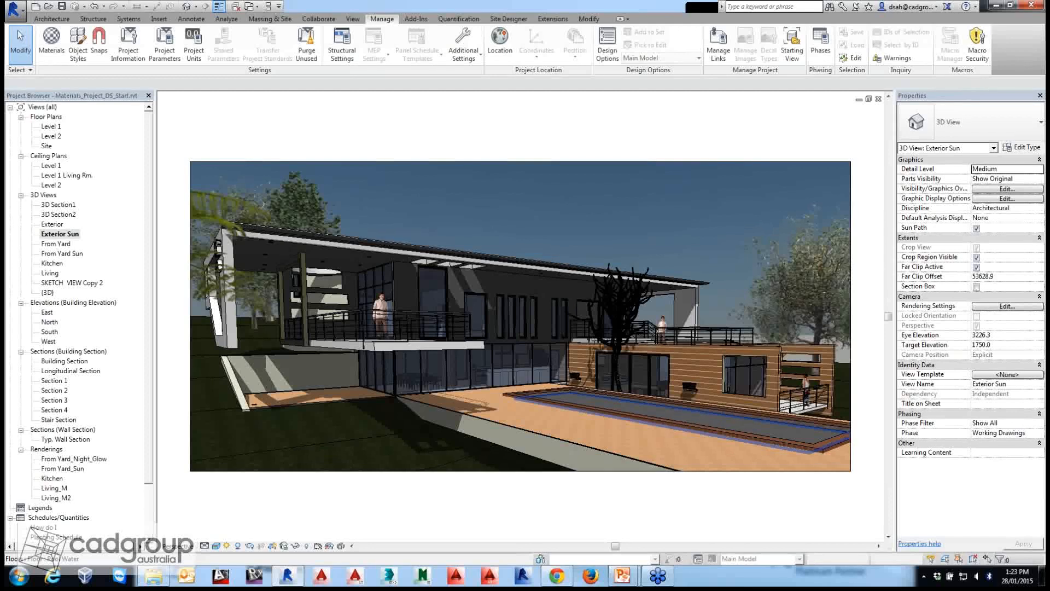
Open the material selection for the structure layer of the Pool Water floor type beside the house.
{"action": "left_click", "coordinate": [684, 414]}
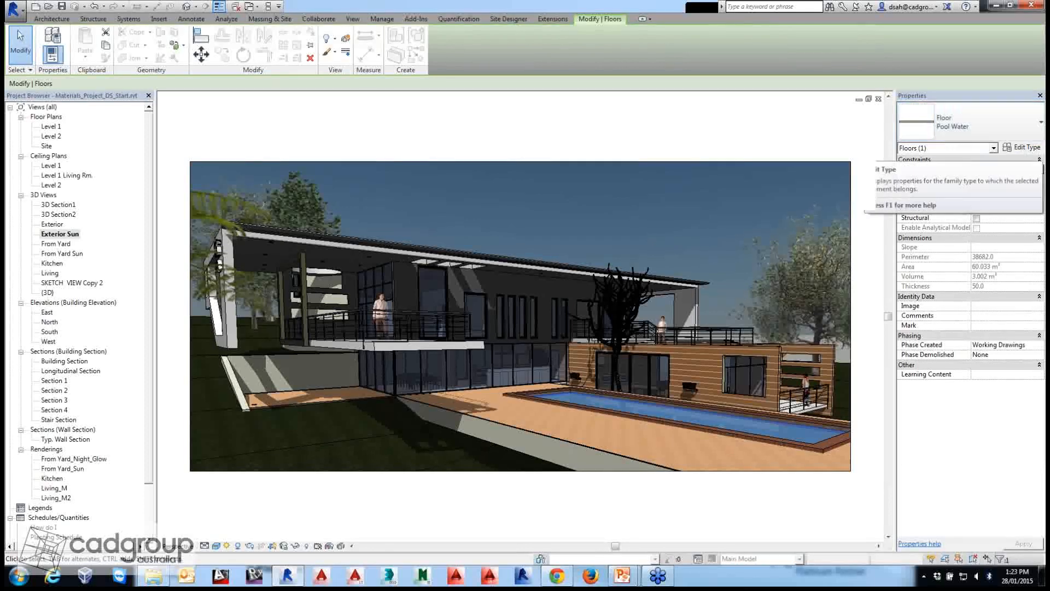
{"action": "left_click", "coordinate": [1022, 148]}
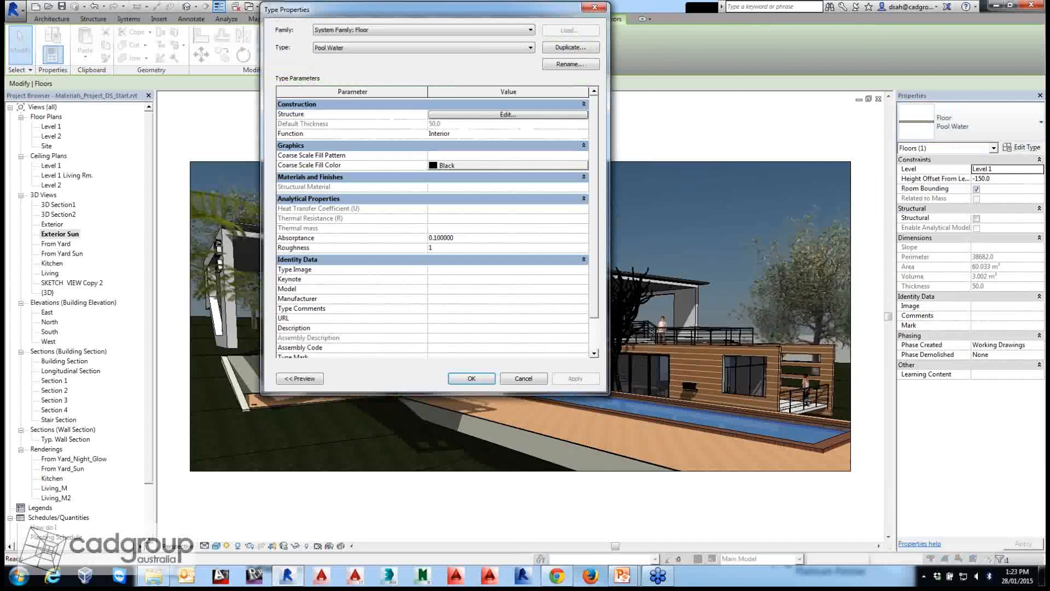
{"action": "left_click", "coordinate": [508, 114]}
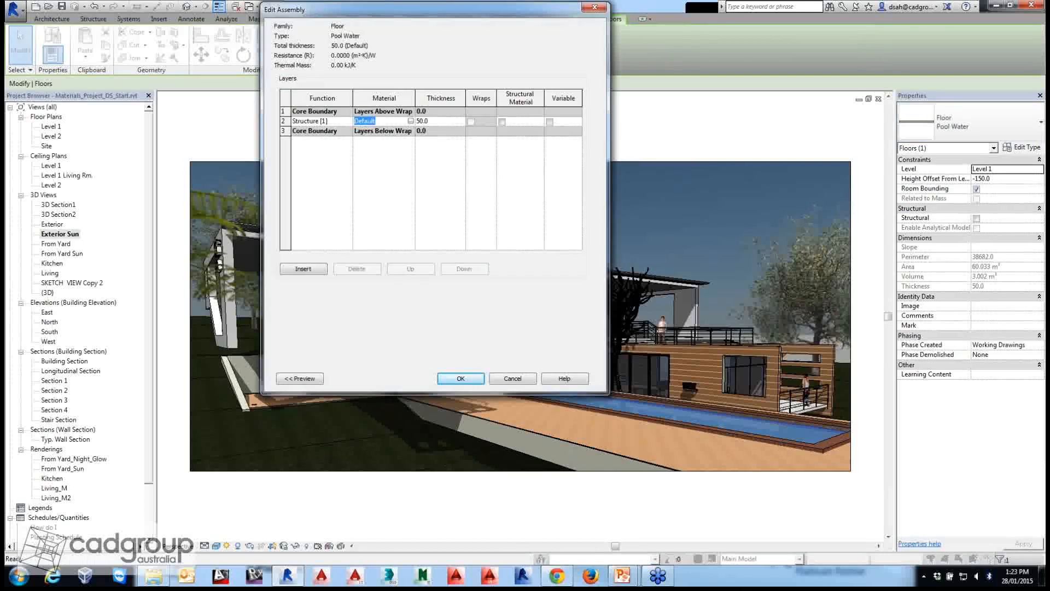
{"action": "left_click", "coordinate": [410, 121]}
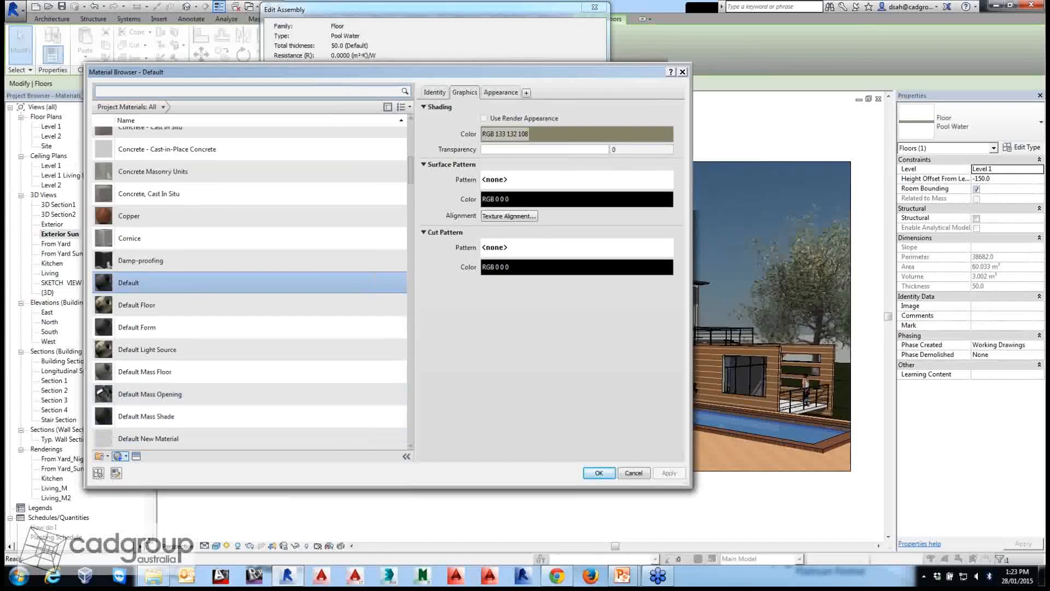
Create a new project material and name it Pool-water.
{"action": "left_click", "coordinate": [125, 455]}
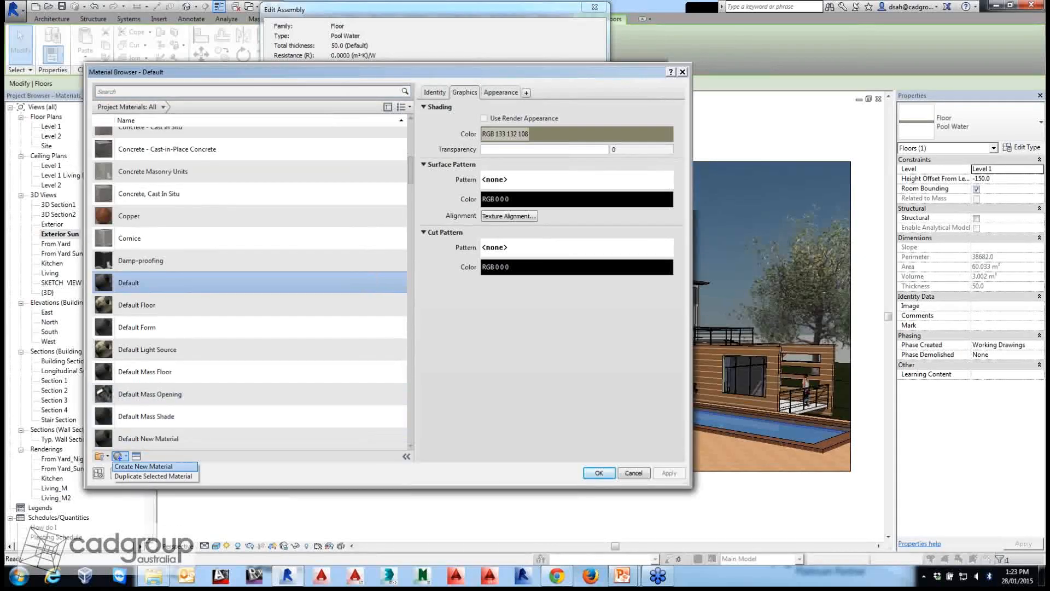
{"action": "left_click", "coordinate": [143, 466]}
{"action": "right_click", "coordinate": [208, 283]}
{"action": "left_click", "coordinate": [227, 321]}
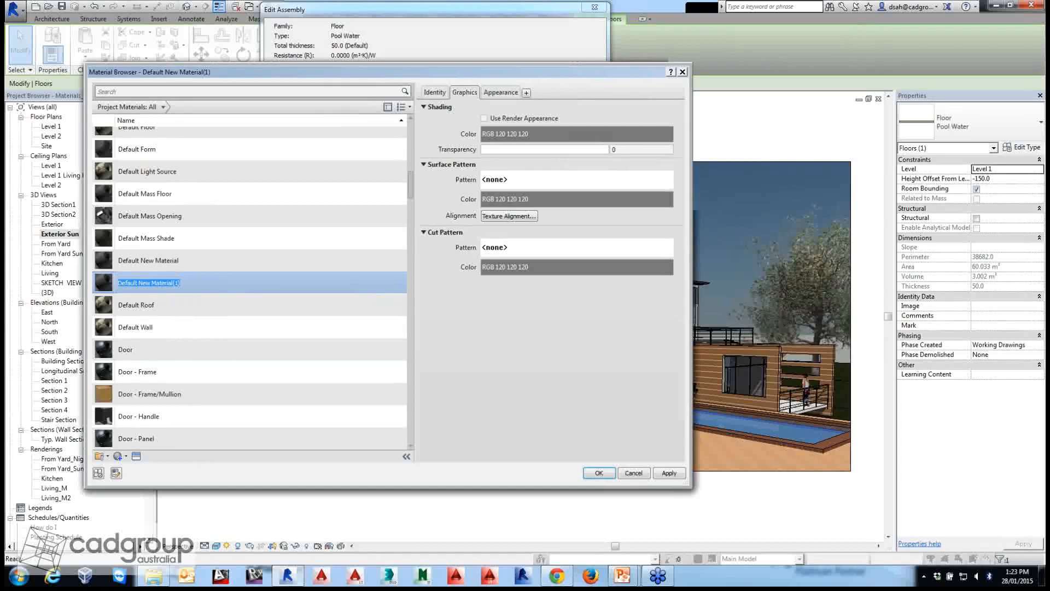
{"action": "type", "text": "Sw"}
{"action": "key", "text": "BackSpace"}
{"action": "key", "text": "BackSpace"}
{"action": "type", "text": "Pool-water"}
{"action": "key", "text": "Return"}
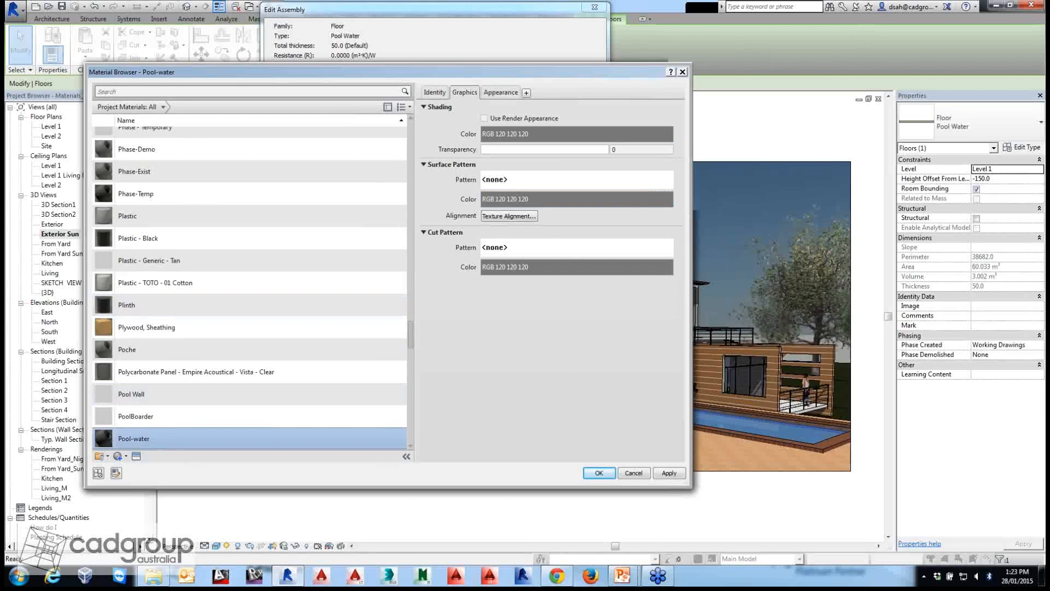
Replace the Pool-water appearance with the Swimming Pool asset from the Liquid library and set its water type to Generic Reflecting Pool.
{"action": "left_click", "coordinate": [501, 92]}
{"action": "left_click", "coordinate": [661, 108]}
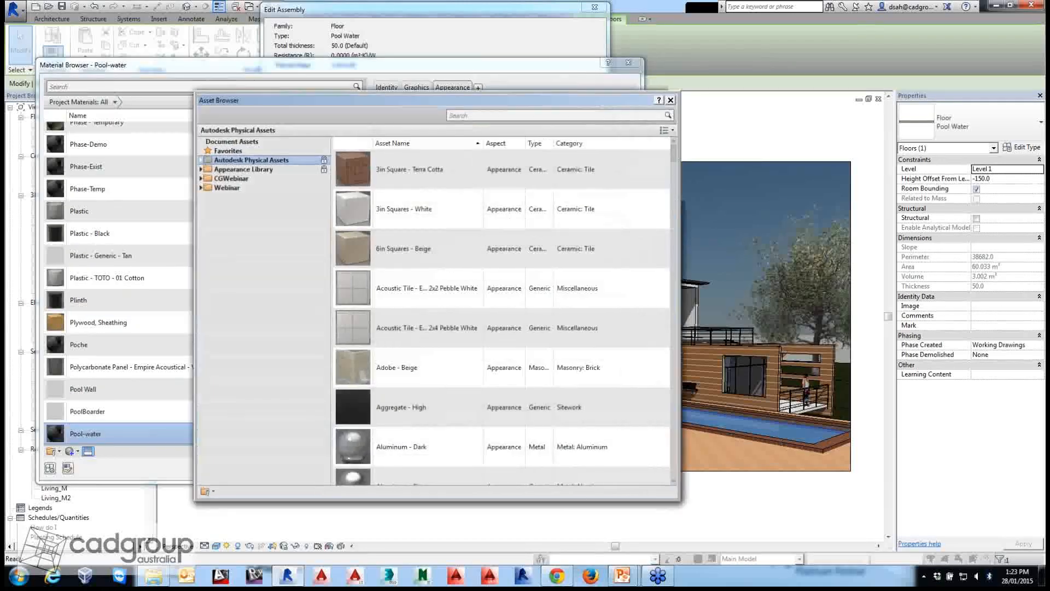
{"action": "left_click", "coordinate": [201, 170]}
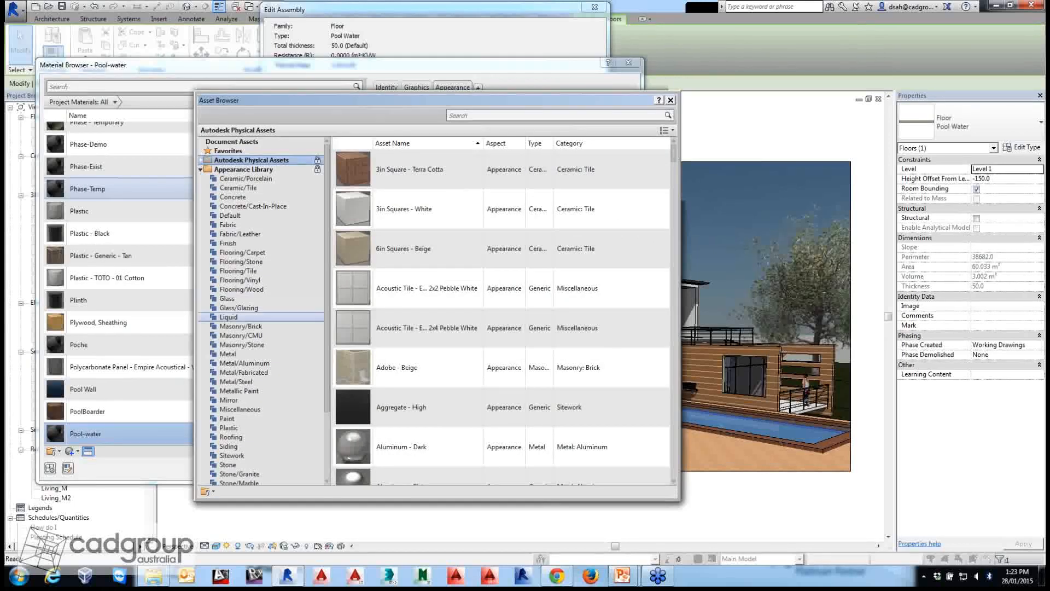
{"action": "left_click", "coordinate": [229, 318]}
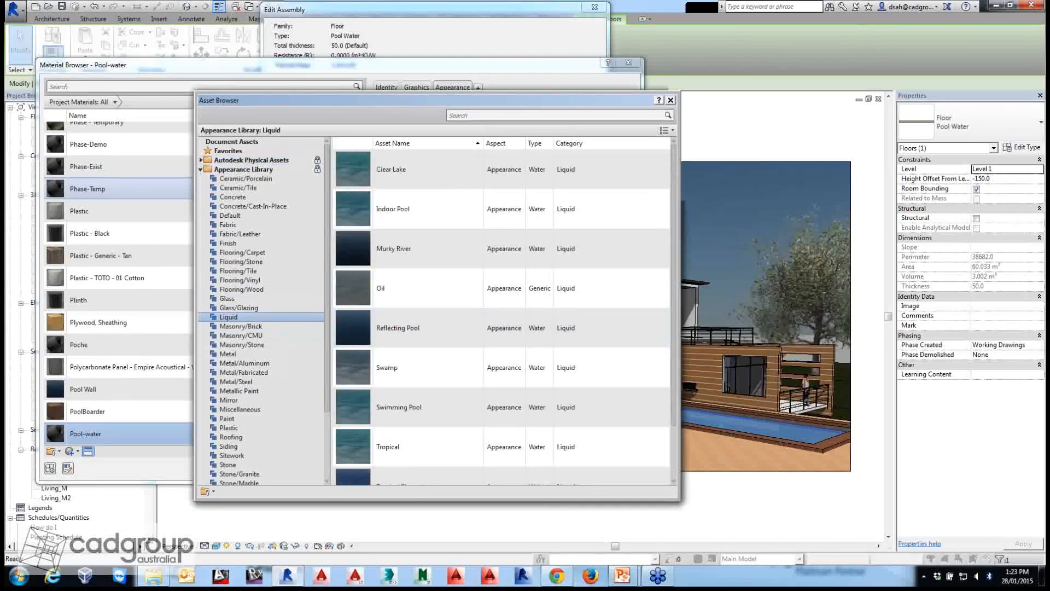
{"action": "left_click_drag", "start_coordinate": [680, 317], "coordinate": [720, 316]}
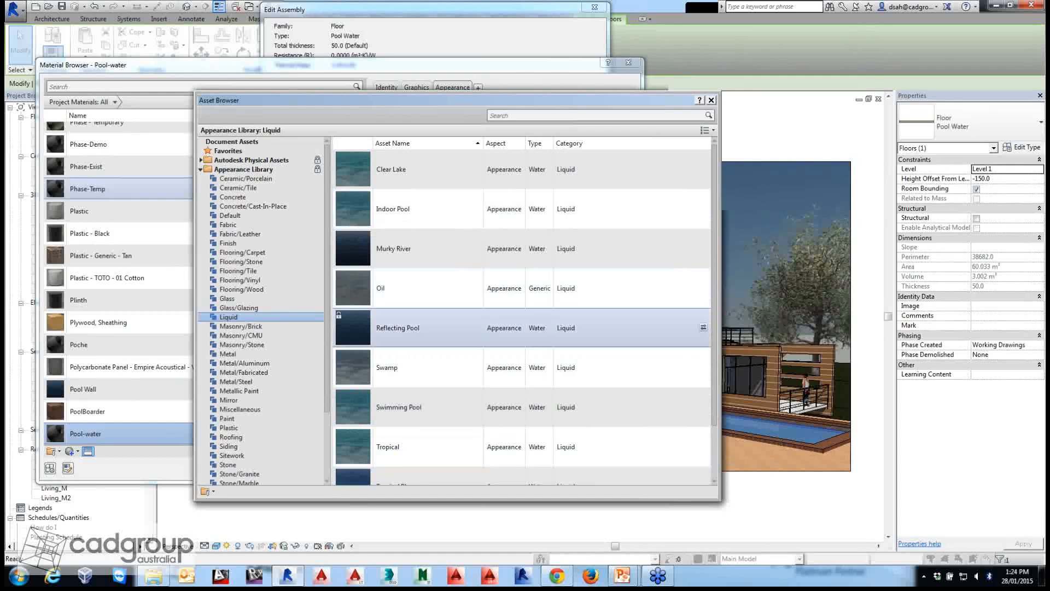
{"action": "double_click", "coordinate": [359, 404]}
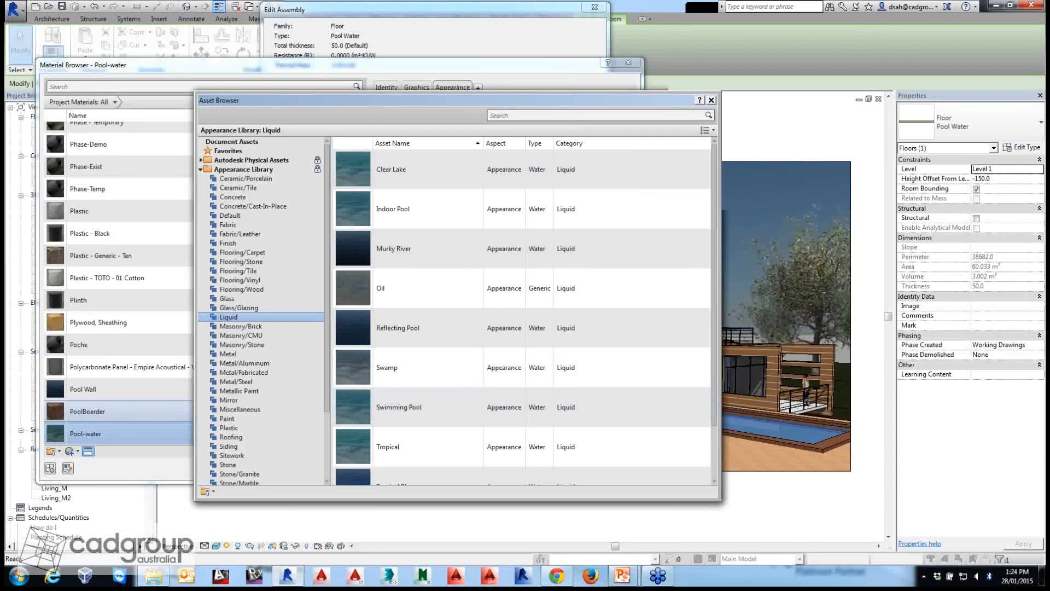
{"action": "left_click", "coordinate": [711, 100]}
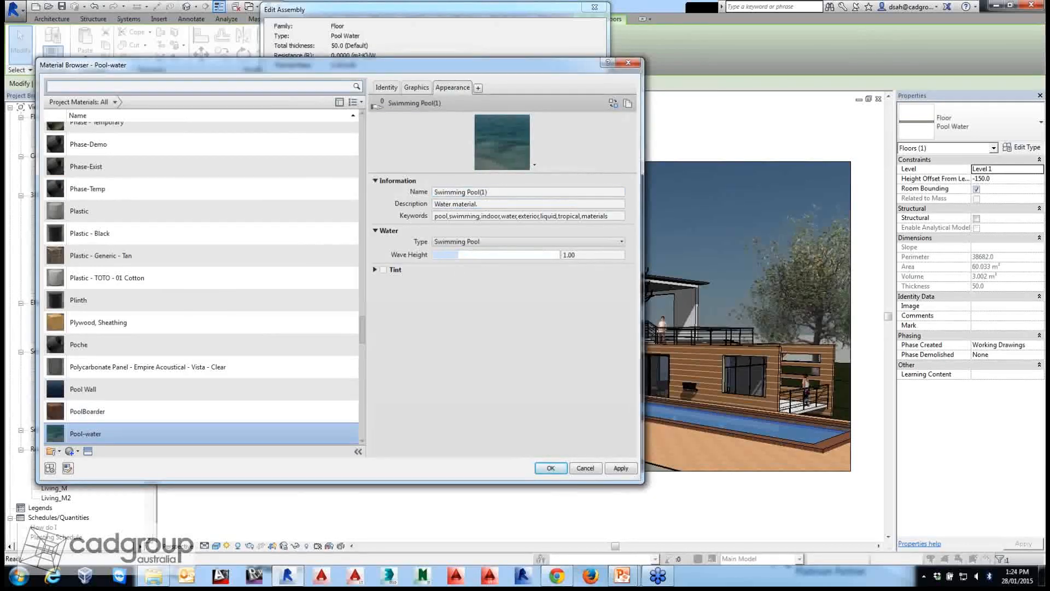
{"action": "left_click", "coordinate": [621, 242]}
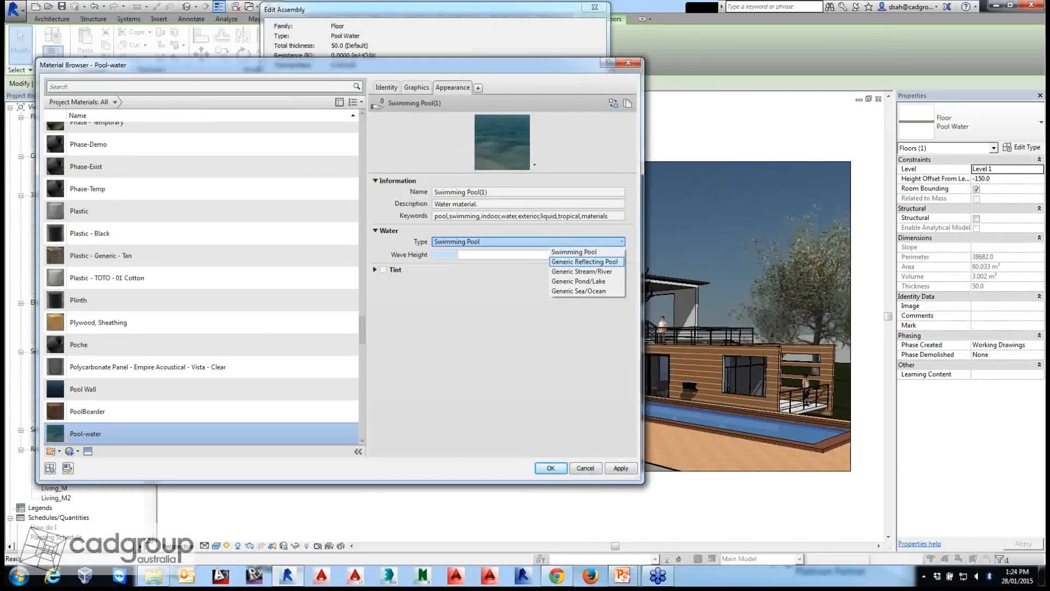
{"action": "left_click", "coordinate": [584, 262]}
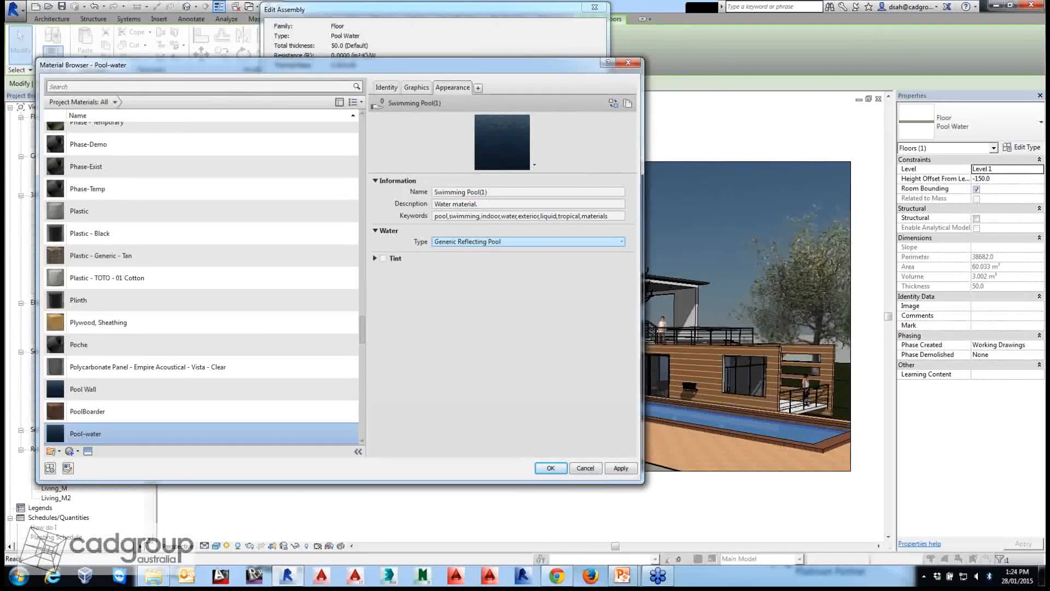
Switch to the PowerPoint slide show to review the custom material examples, and return to the Pool-water material in Revit.
{"action": "left_click", "coordinate": [622, 575]}
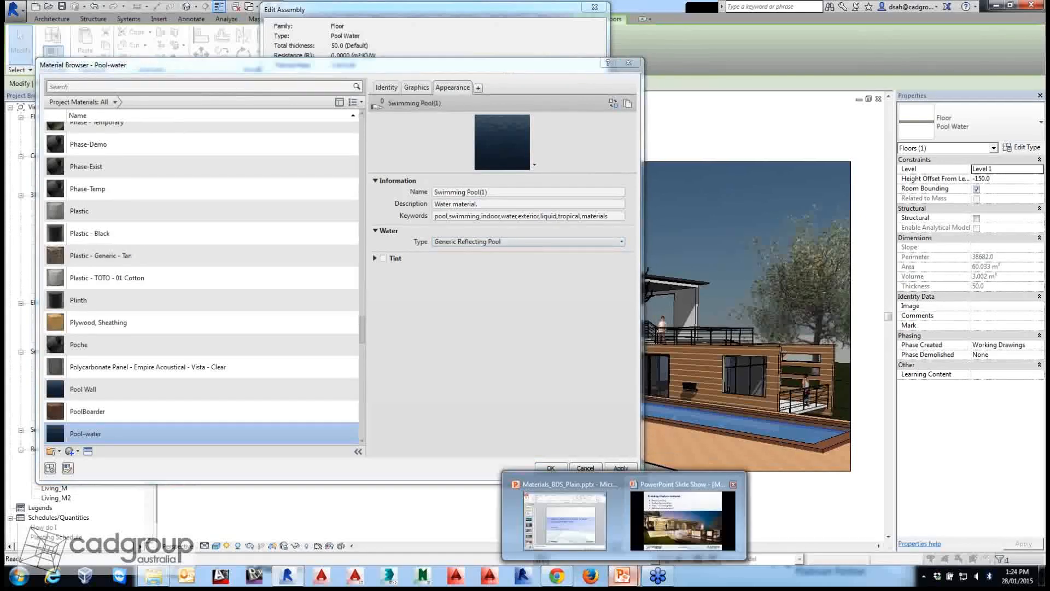
{"action": "left_click", "coordinate": [682, 520]}
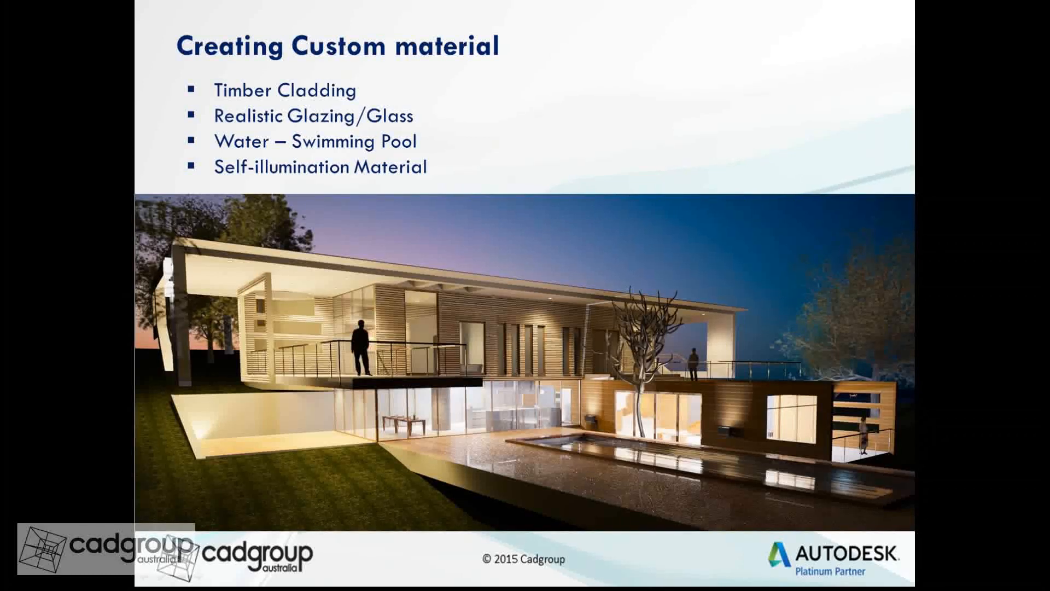
{"action": "key", "text": "alt+Tab"}
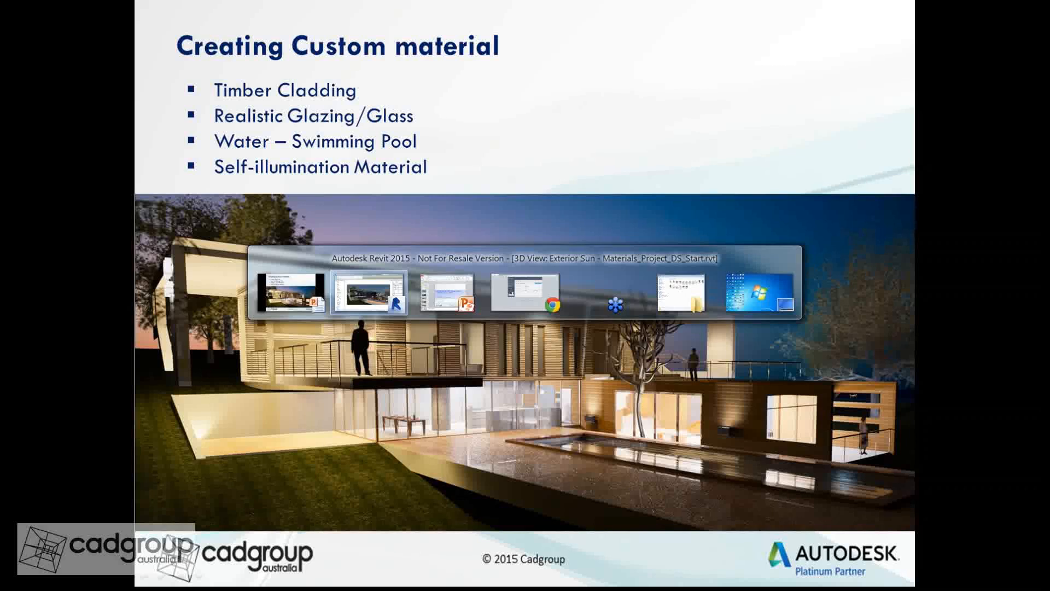
{"action": "key", "text": "alt+Tab"}
{"action": "key", "text": "alt+Tab"}
{"action": "key", "text": "alt+shift+Tab"}
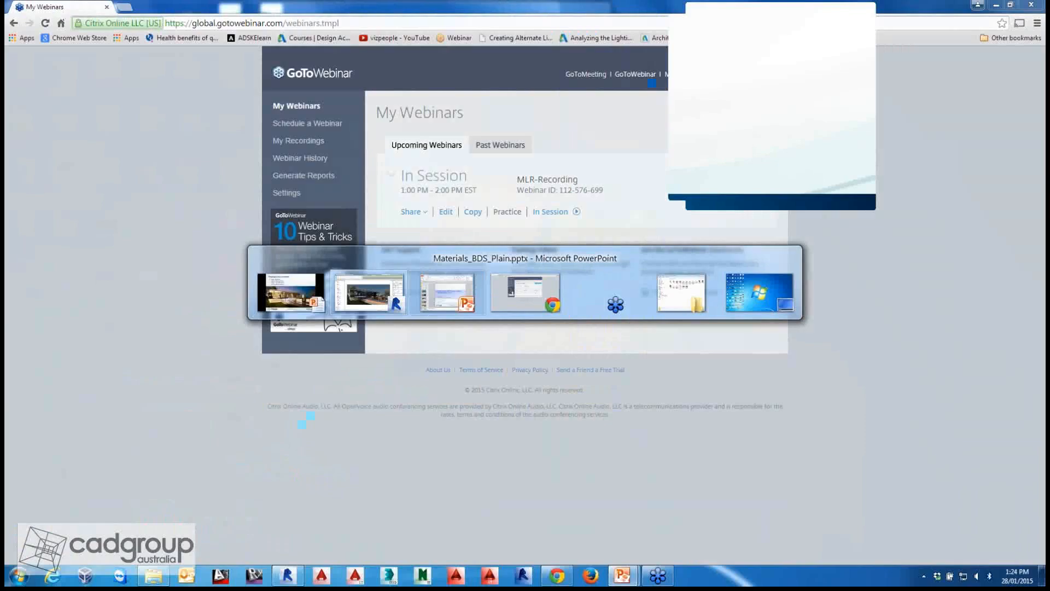
{"action": "key", "text": "alt+shift+Tab"}
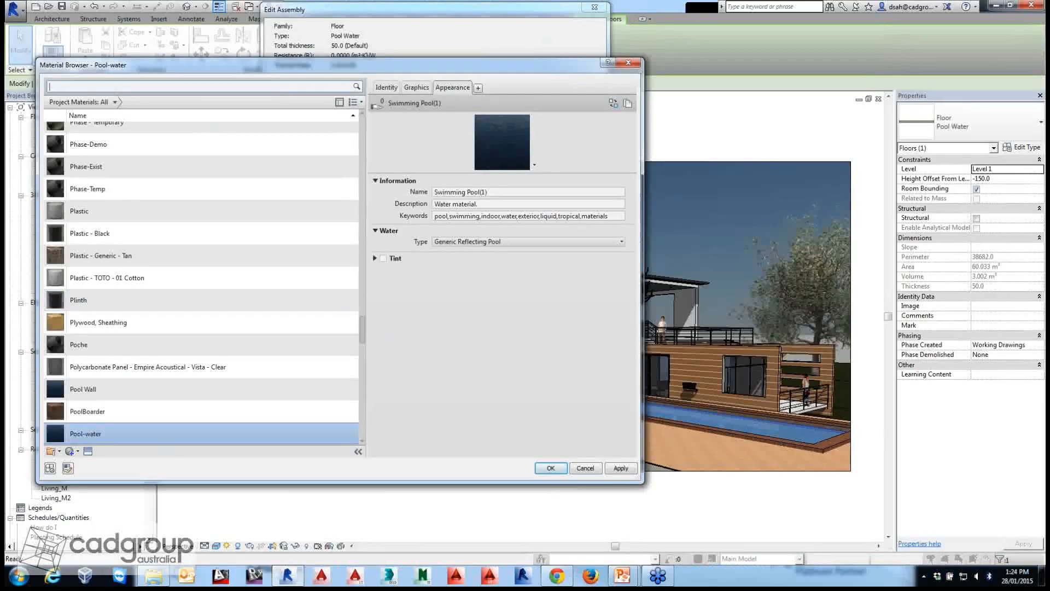
Select the Glass, White, High Luminance material in the project materials and set its transparency amount to 75.
{"action": "left_click_drag", "start_coordinate": [274, 65], "coordinate": [350, 61]}
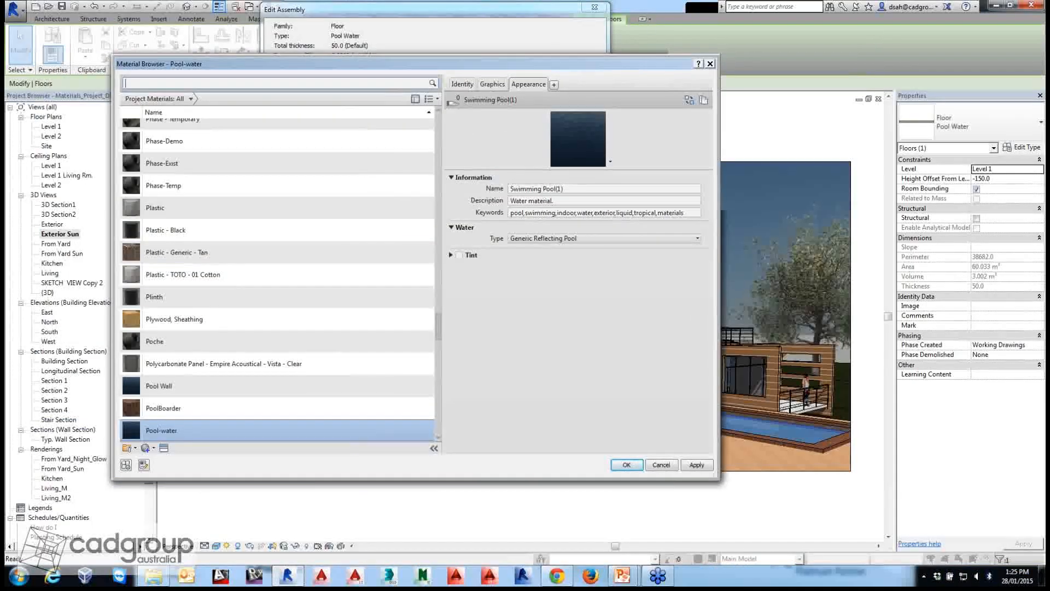
{"action": "scroll", "coordinate": [278, 279], "scroll_direction": "down", "scroll_amount": 3}
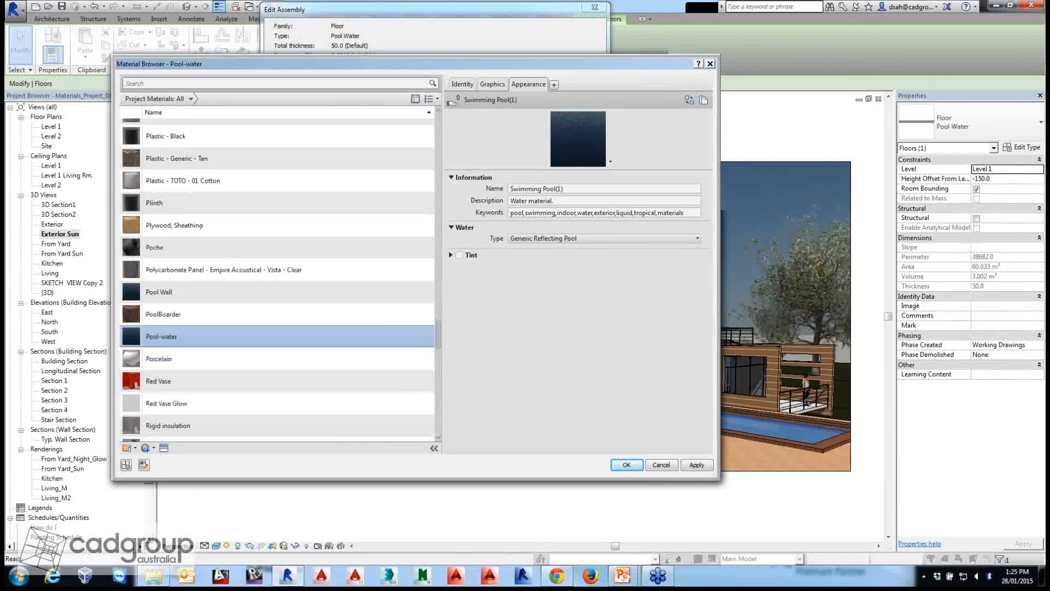
{"action": "scroll", "coordinate": [277, 405], "scroll_direction": "down", "scroll_amount": 10}
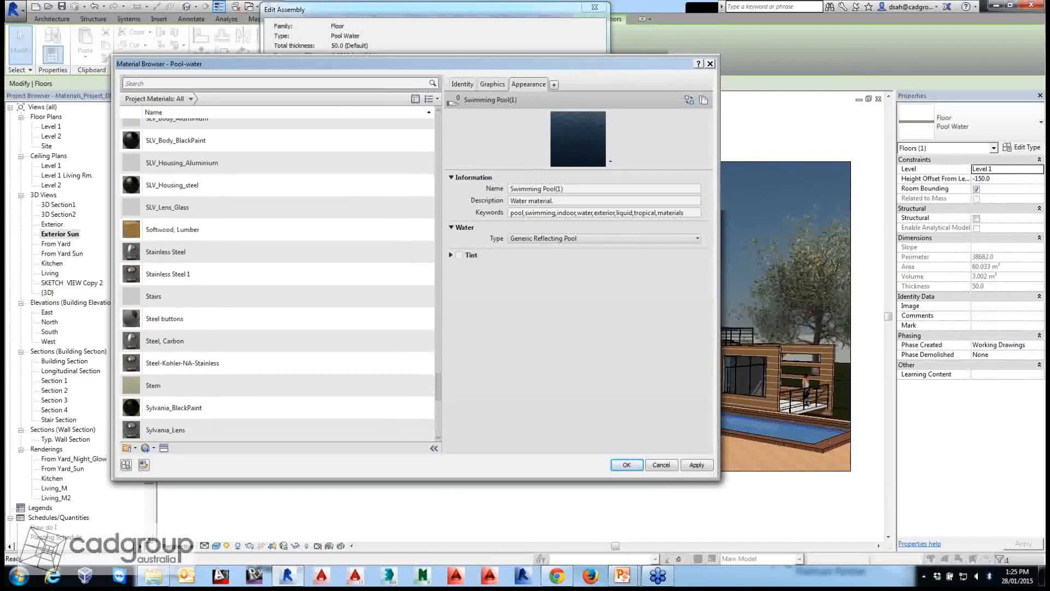
{"action": "scroll", "coordinate": [277, 416], "scroll_direction": "down", "scroll_amount": 3}
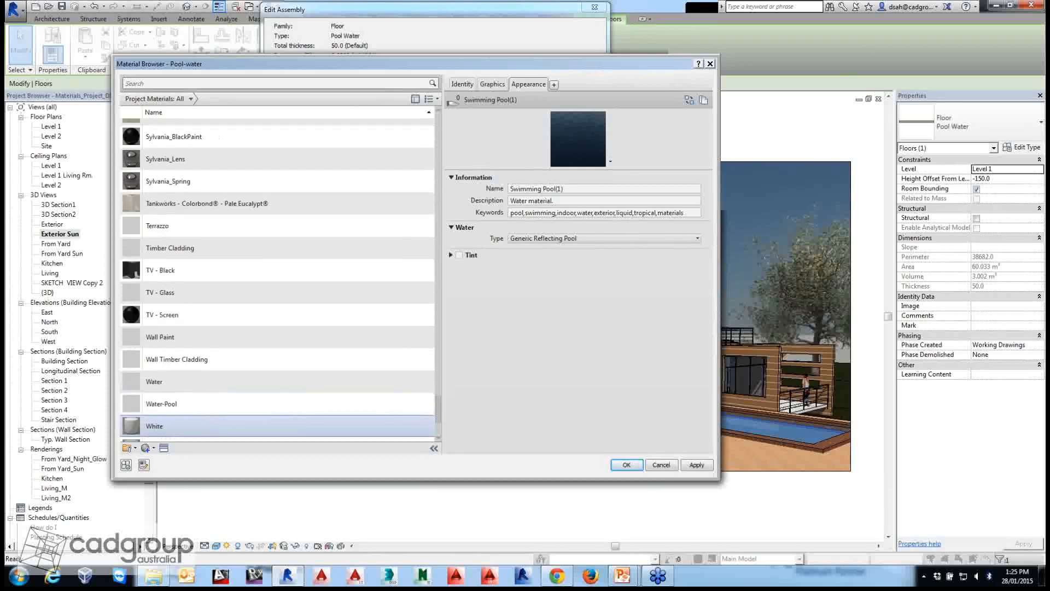
{"action": "scroll", "coordinate": [277, 424], "scroll_direction": "up", "scroll_amount": 15}
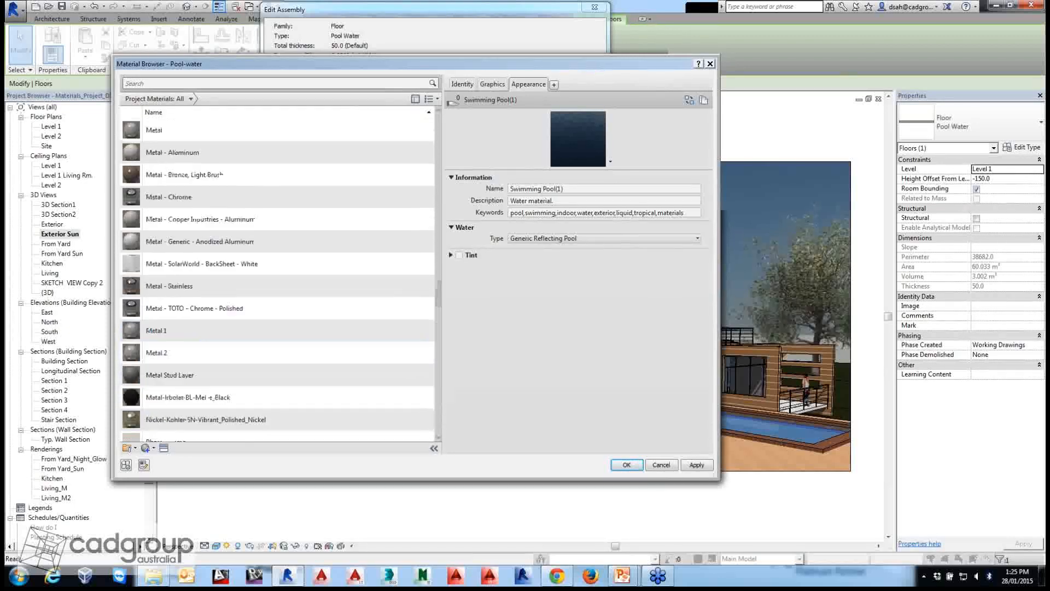
{"action": "scroll", "coordinate": [277, 267], "scroll_direction": "up", "scroll_amount": 8}
{"action": "scroll", "coordinate": [277, 267], "scroll_direction": "up", "scroll_amount": 3}
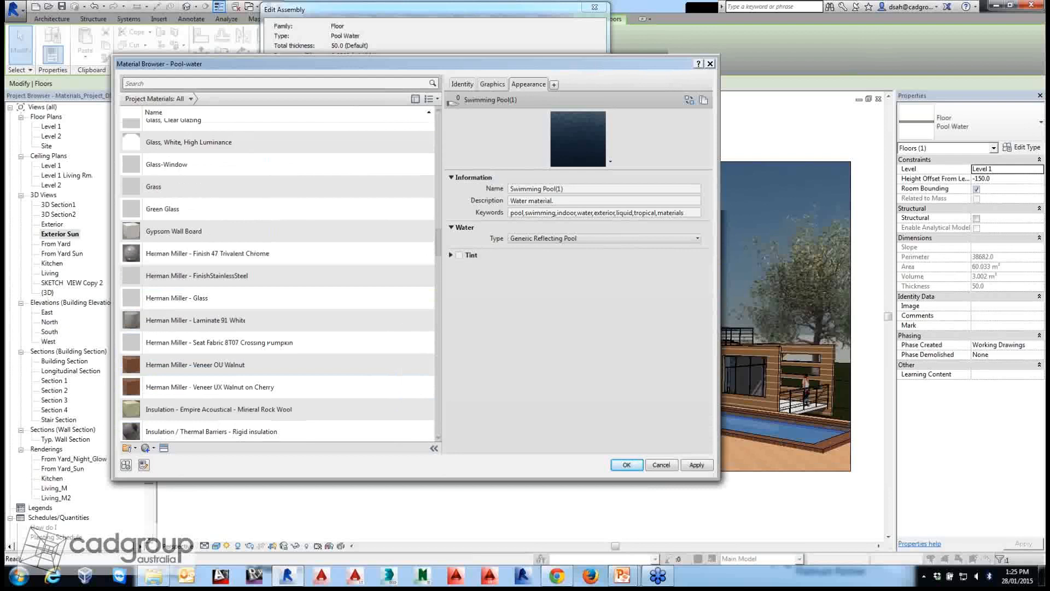
{"action": "scroll", "coordinate": [246, 303], "scroll_direction": "up", "scroll_amount": 3}
{"action": "left_click", "coordinate": [246, 303]}
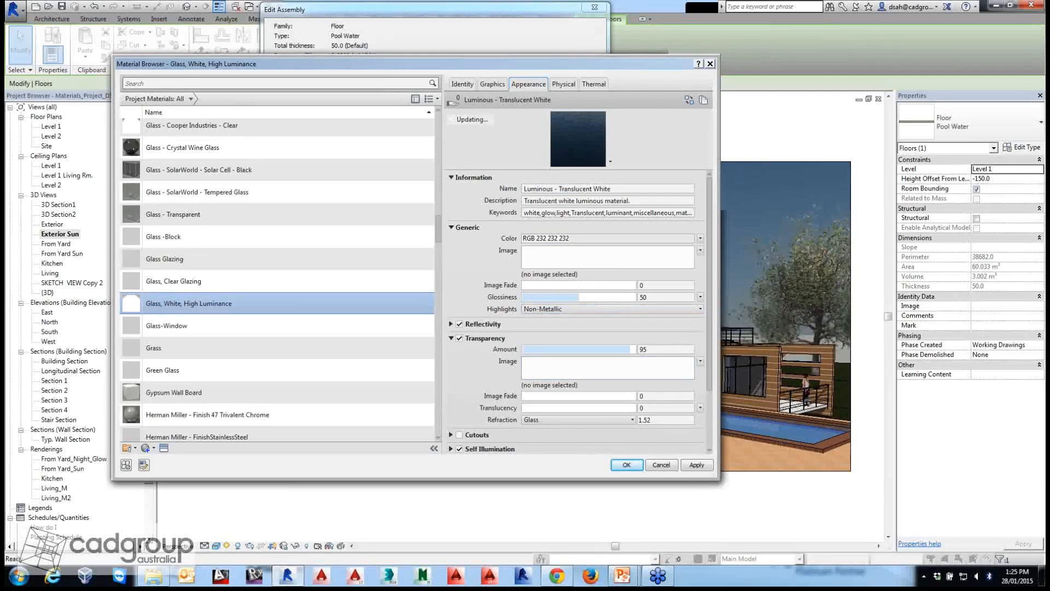
{"action": "scroll", "coordinate": [459, 257], "scroll_direction": "down", "scroll_amount": 3}
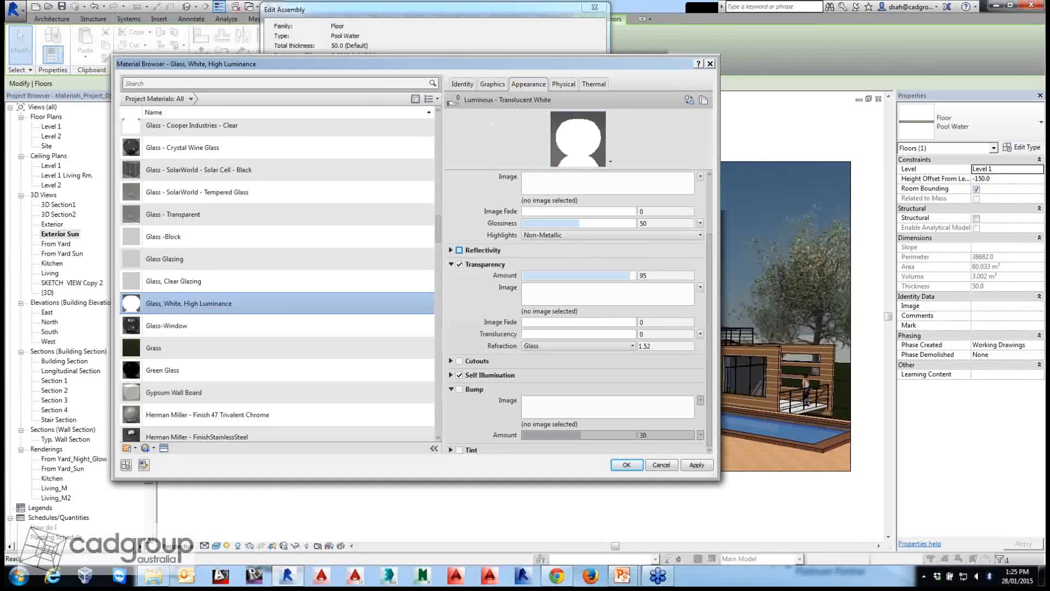
{"action": "left_click", "coordinate": [451, 250]}
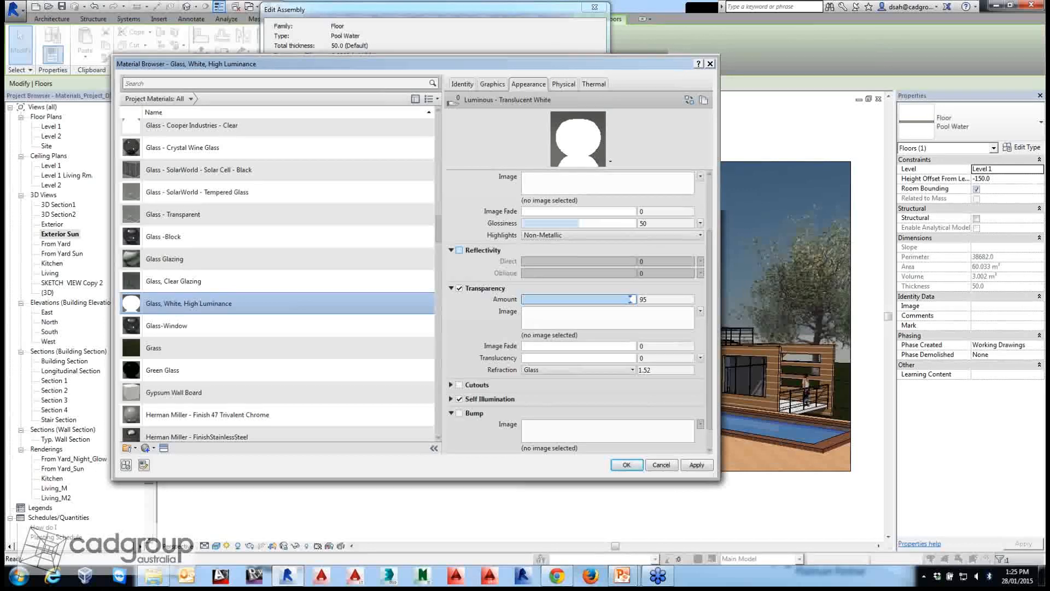
{"action": "left_click_drag", "start_coordinate": [630, 299], "coordinate": [607, 300]}
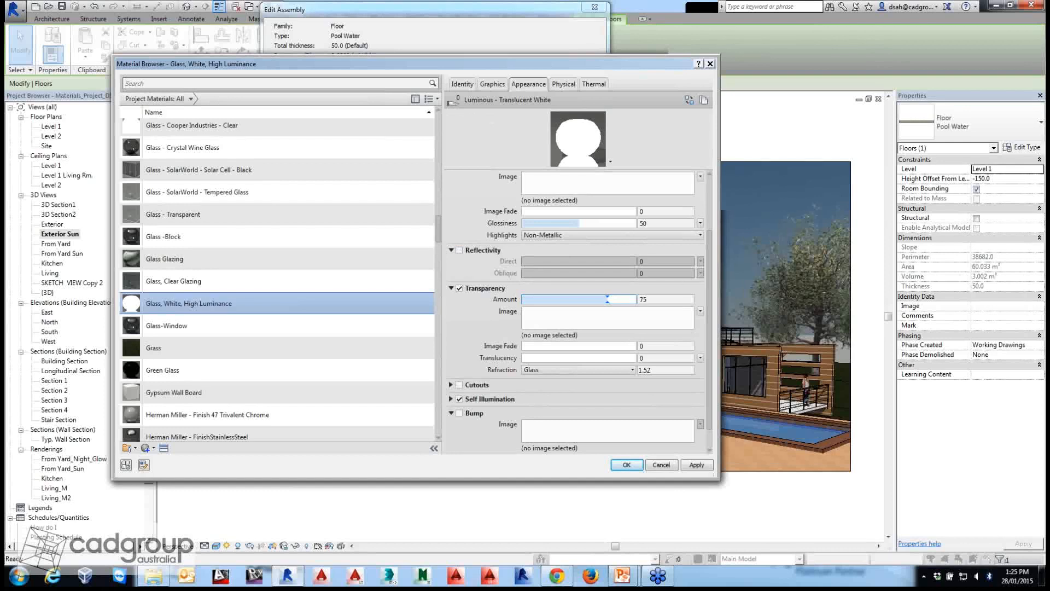
Set the self-illumination filter color of Glass, White, High Luminance to a warm tone, RGB 254 231 194.
{"action": "left_click", "coordinate": [451, 399]}
{"action": "scroll", "coordinate": [452, 399], "scroll_direction": "down", "scroll_amount": 2}
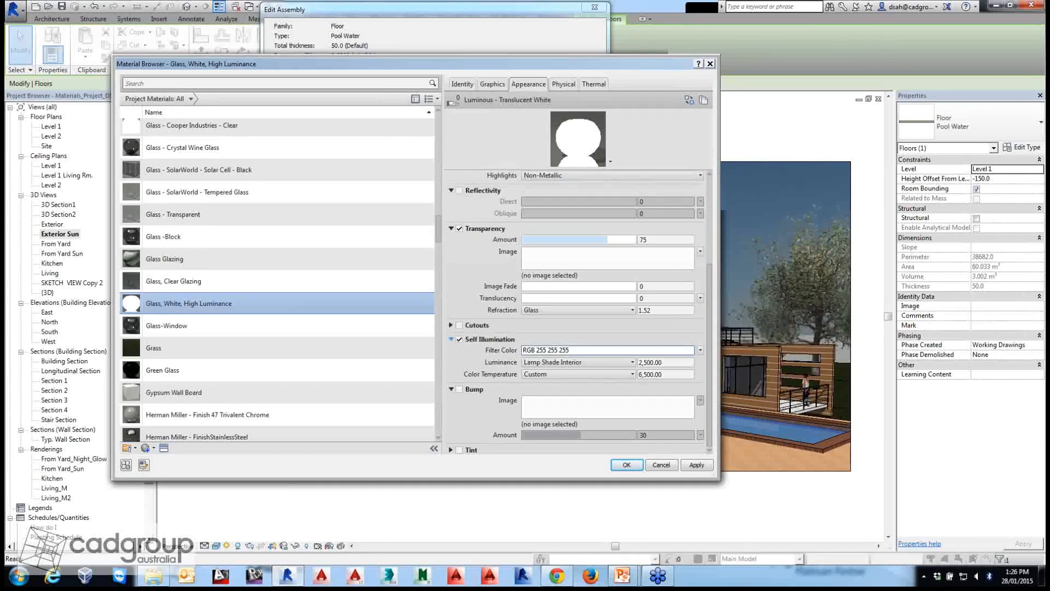
{"action": "left_click", "coordinate": [608, 350]}
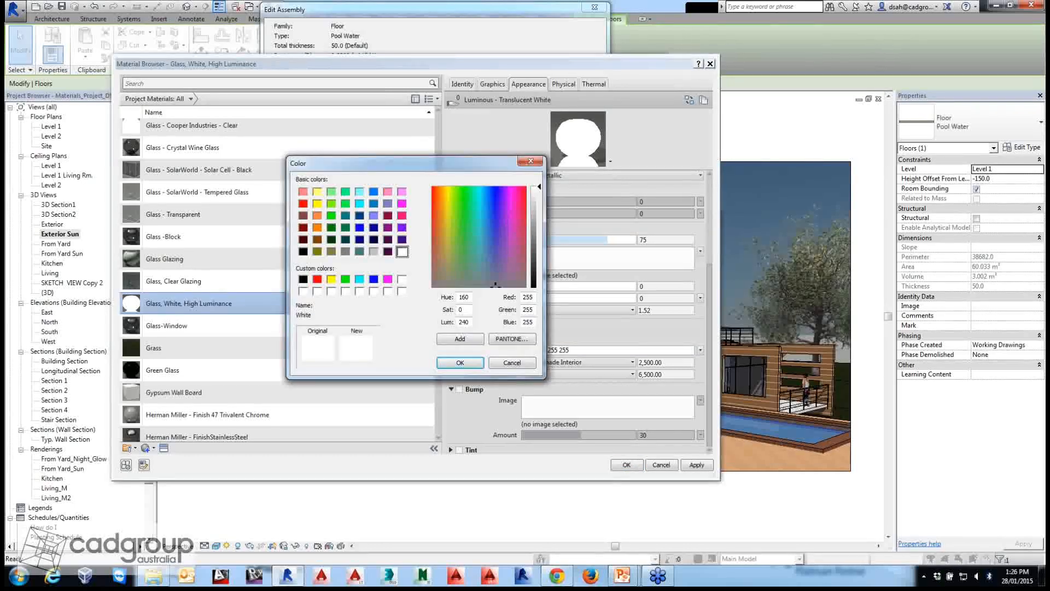
{"action": "left_click_drag", "start_coordinate": [446, 193], "coordinate": [442, 192]}
{"action": "left_click_drag", "start_coordinate": [539, 187], "coordinate": [539, 199]}
{"action": "left_click", "coordinate": [460, 362]}
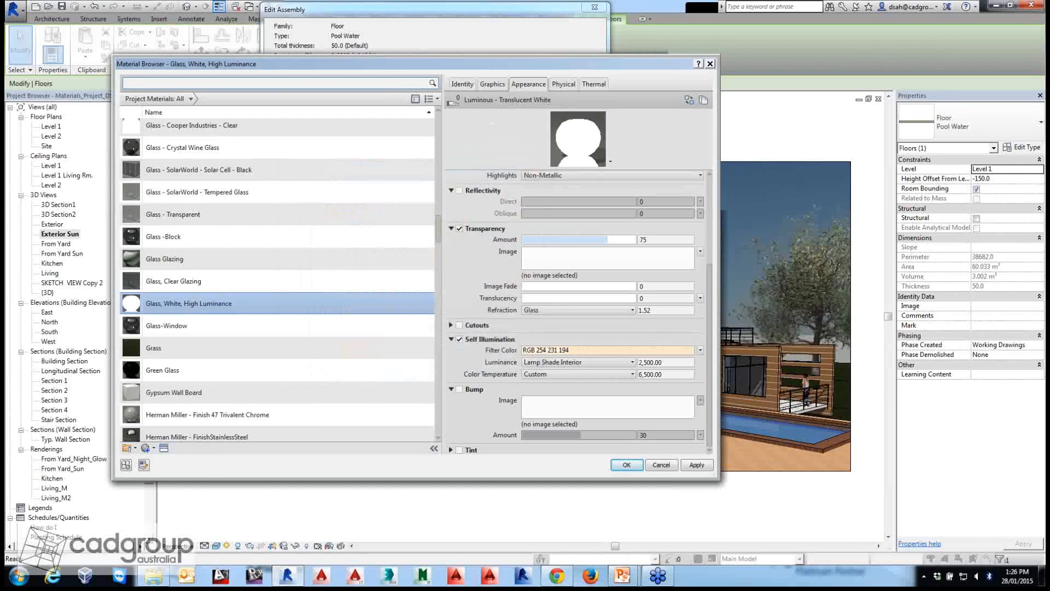
Try the Dim Glow and LED Panel luminance presets for the material's self-illumination.
{"action": "left_click", "coordinate": [579, 362]}
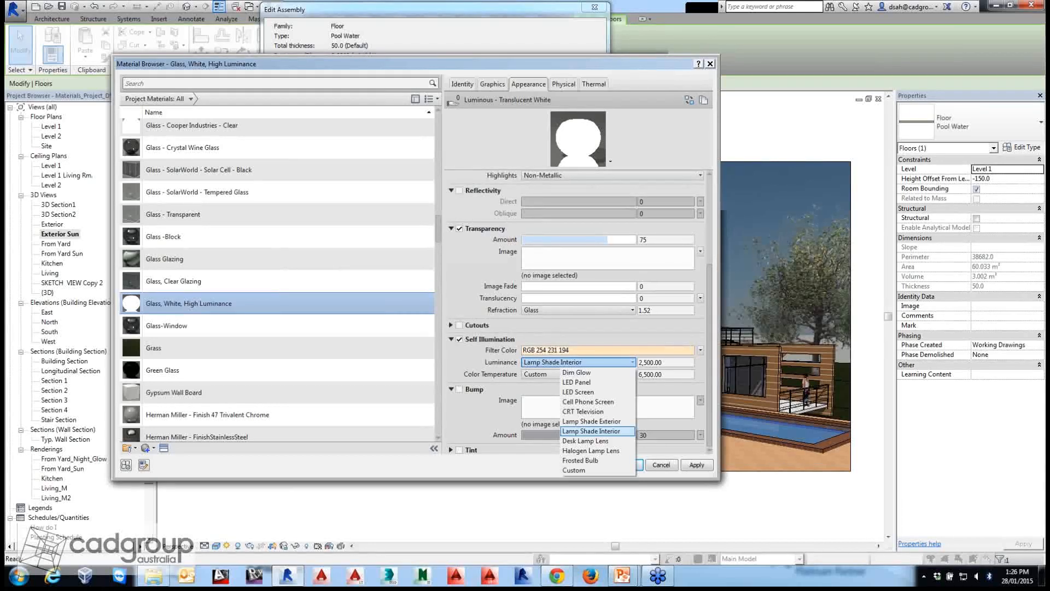
{"action": "left_click", "coordinate": [578, 373]}
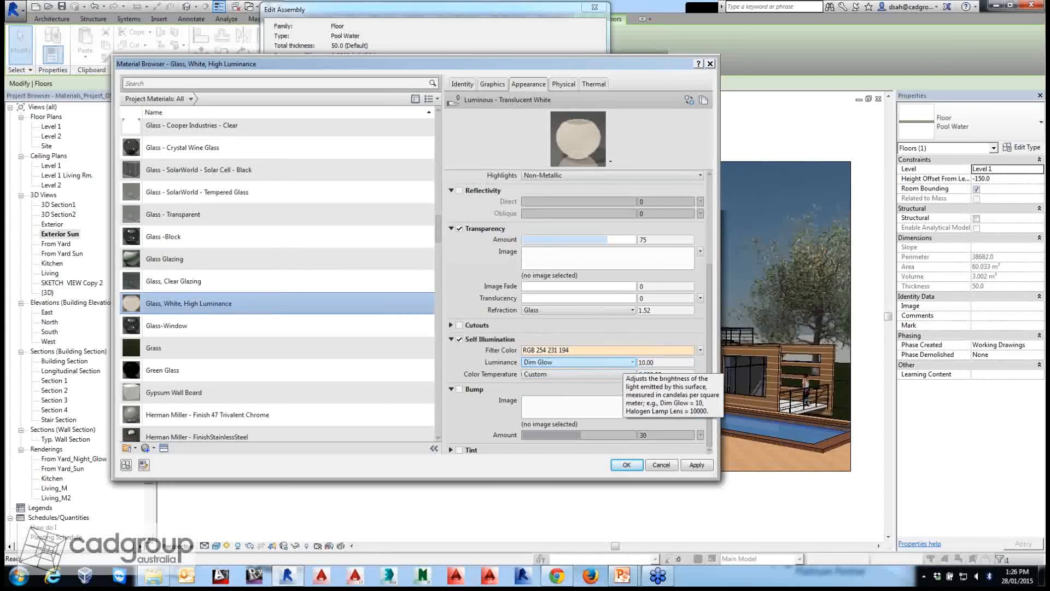
{"action": "left_click", "coordinate": [578, 362]}
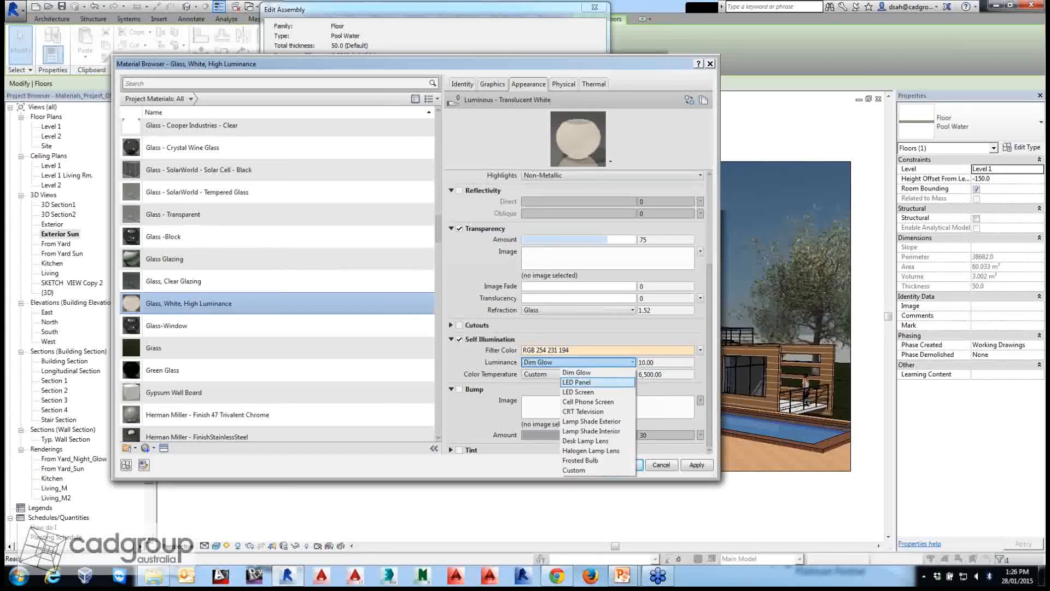
{"action": "left_click", "coordinate": [577, 381]}
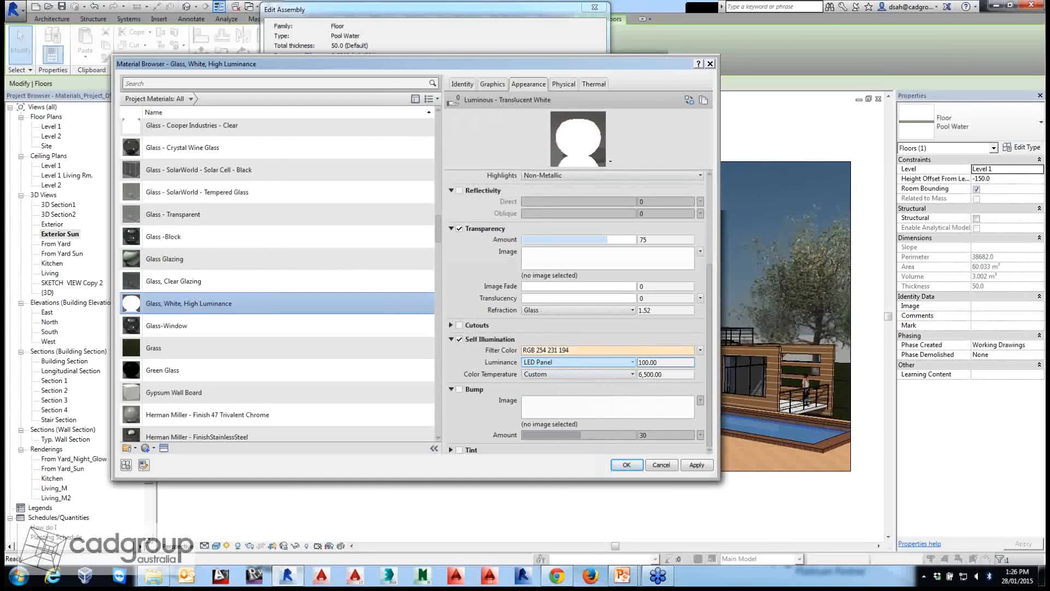
{"action": "left_click", "coordinate": [578, 362]}
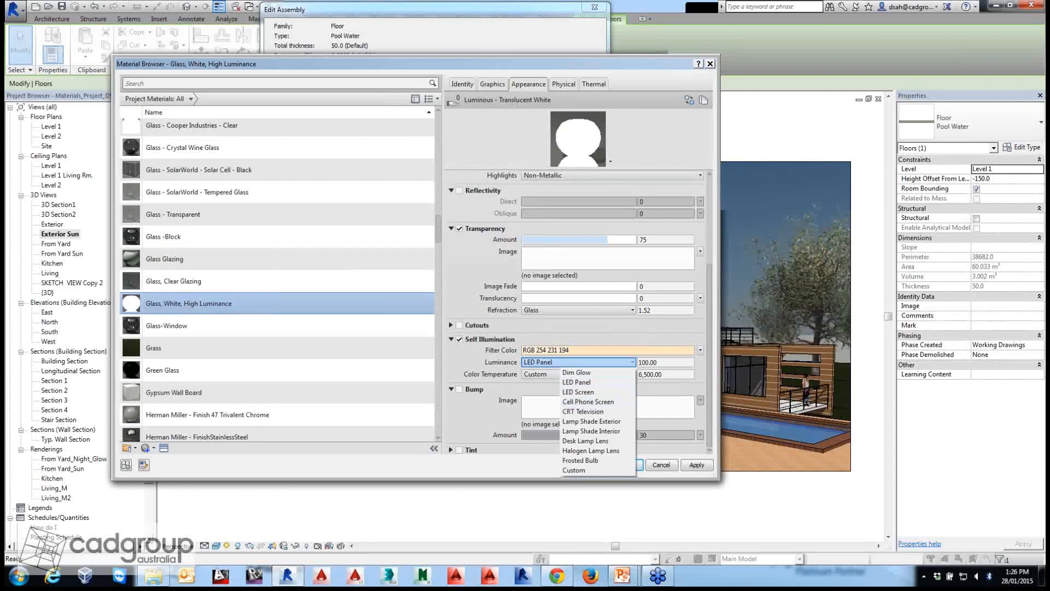
Set a custom luminance of 60 and a color temperature of 4000, and cancel the material and floor assembly edits.
{"action": "left_click", "coordinate": [665, 362]}
{"action": "type", "text": "60"}
{"action": "key", "text": "Tab"}
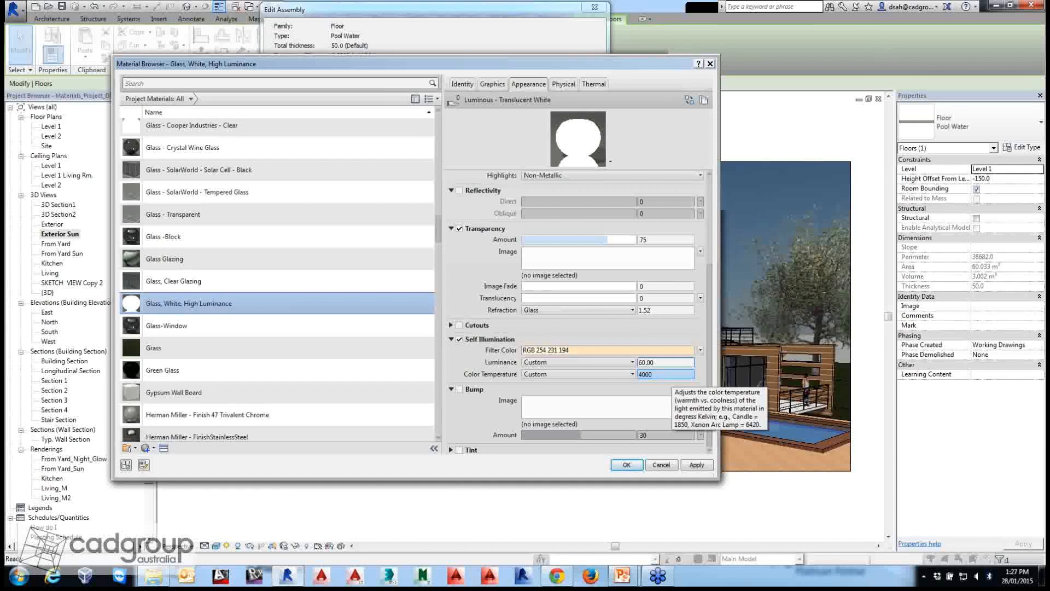
{"action": "type", "text": "4000"}
{"action": "left_click", "coordinate": [666, 362]}
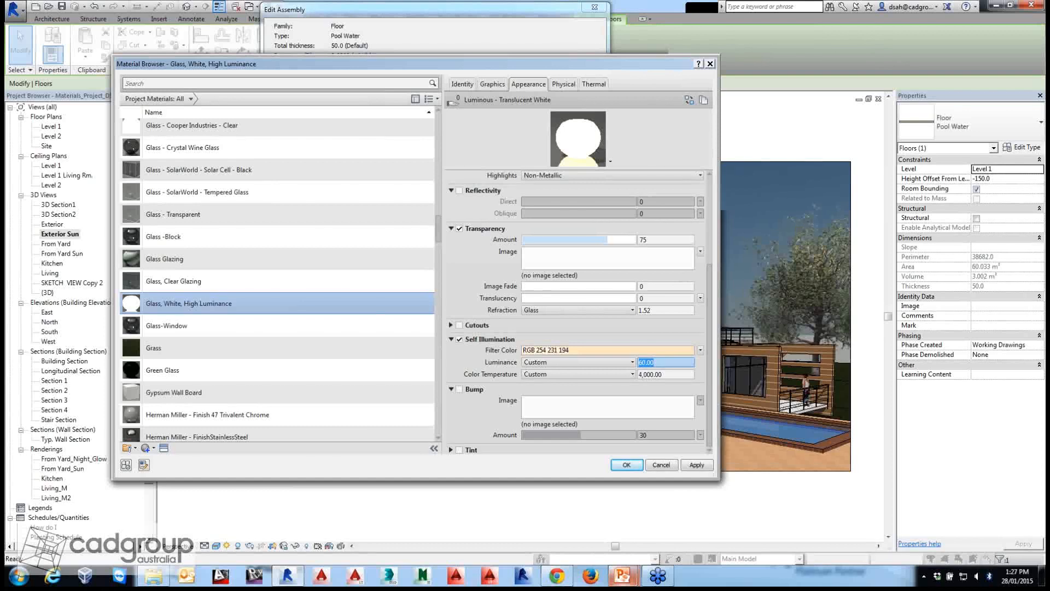
{"action": "left_click", "coordinate": [661, 465]}
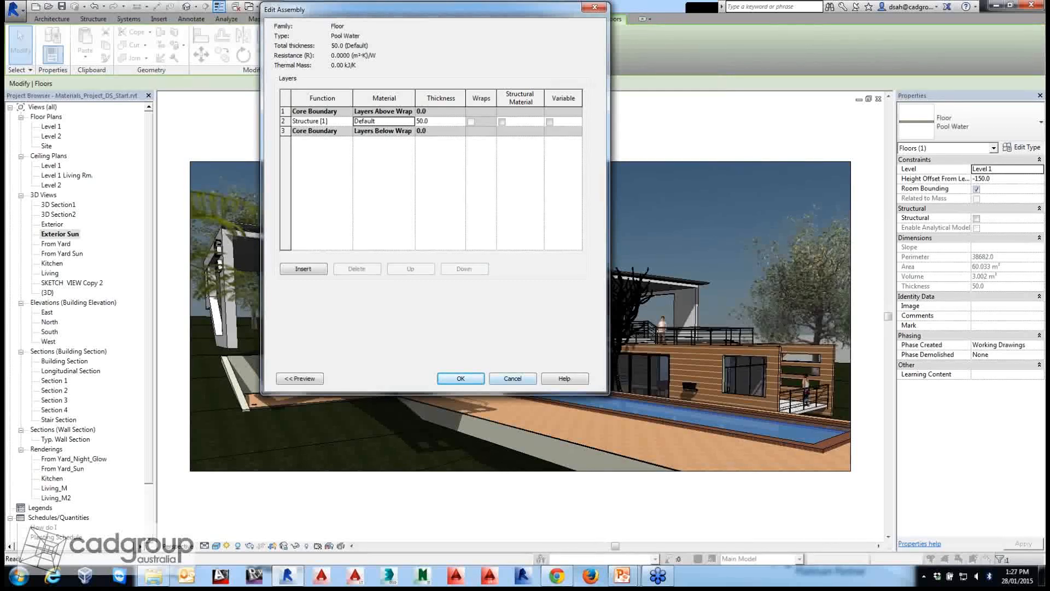
{"action": "left_click", "coordinate": [512, 378]}
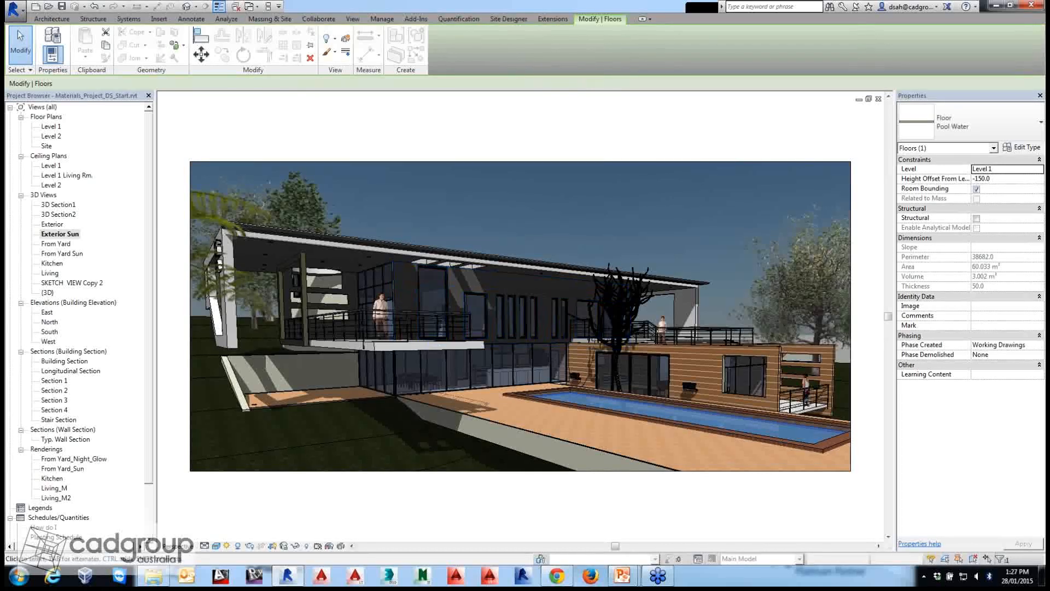
Switch to the PowerPoint slide show and advance to the Appearance vs Physical Assets slide.
{"action": "left_click", "coordinate": [622, 576]}
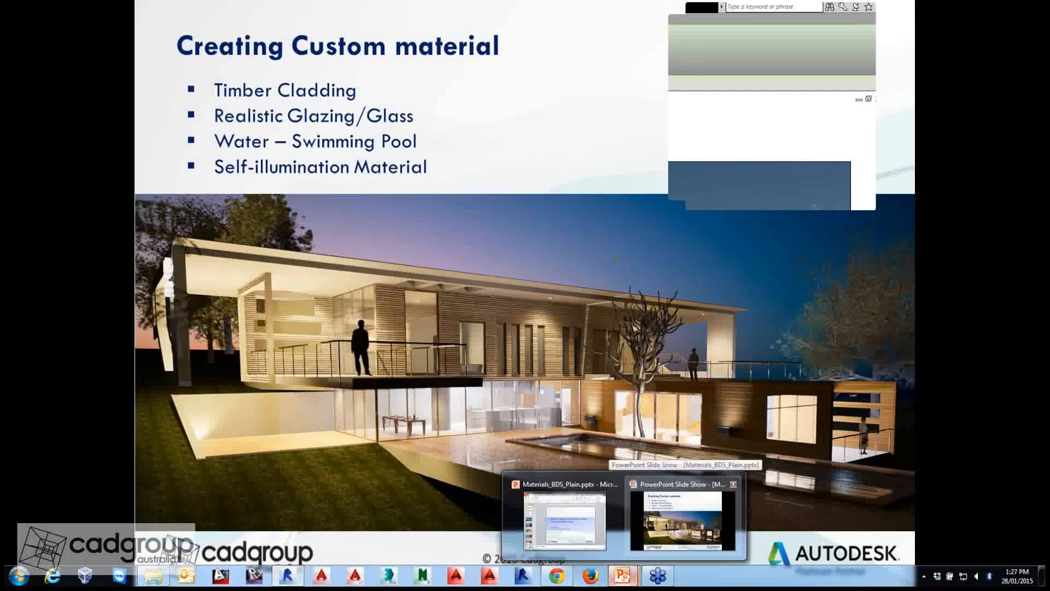
{"action": "left_click", "coordinate": [683, 516]}
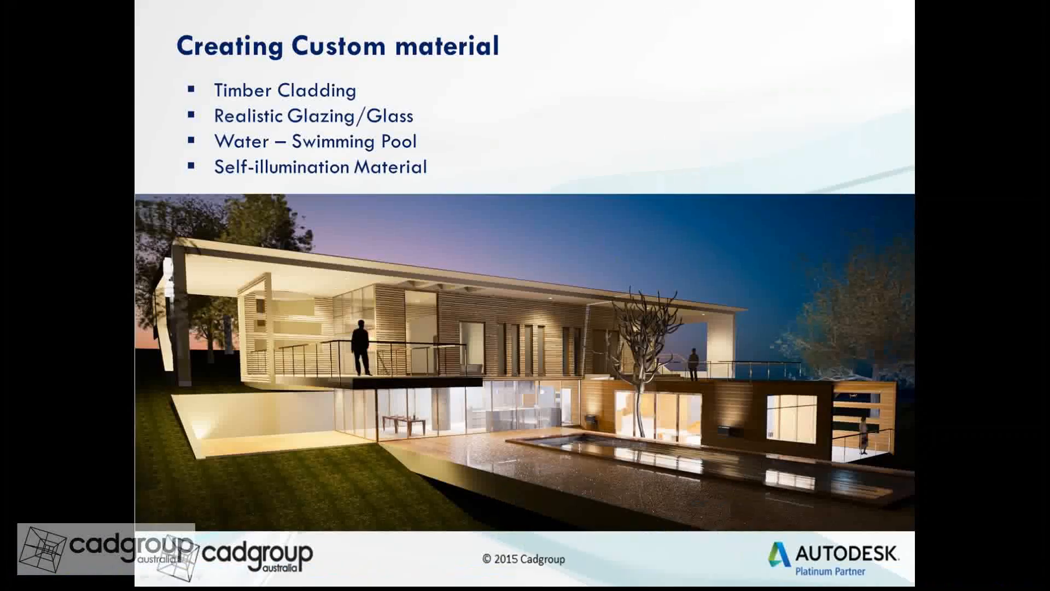
{"action": "key", "text": "Right"}
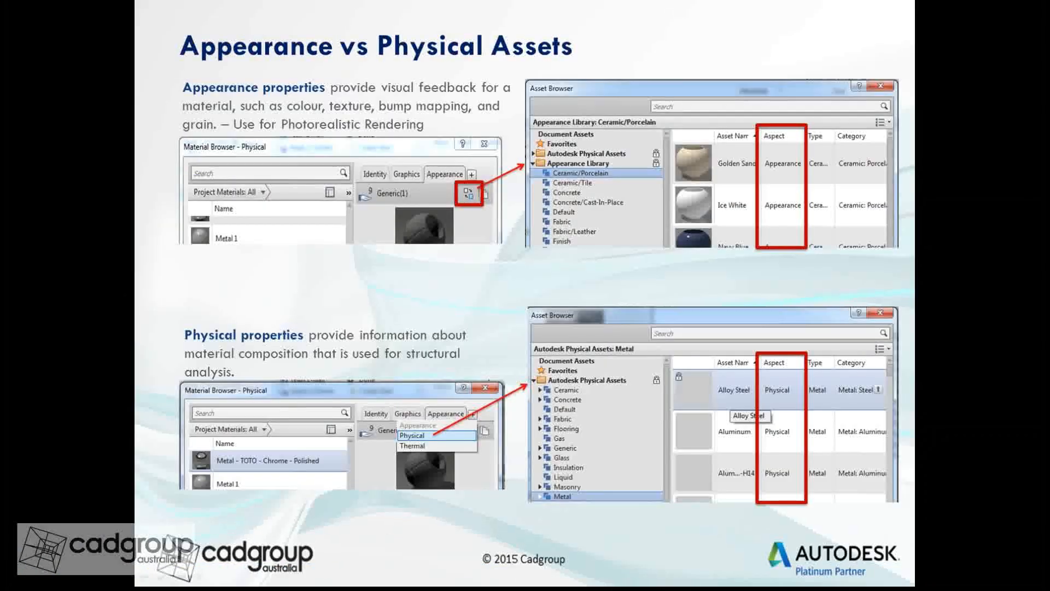
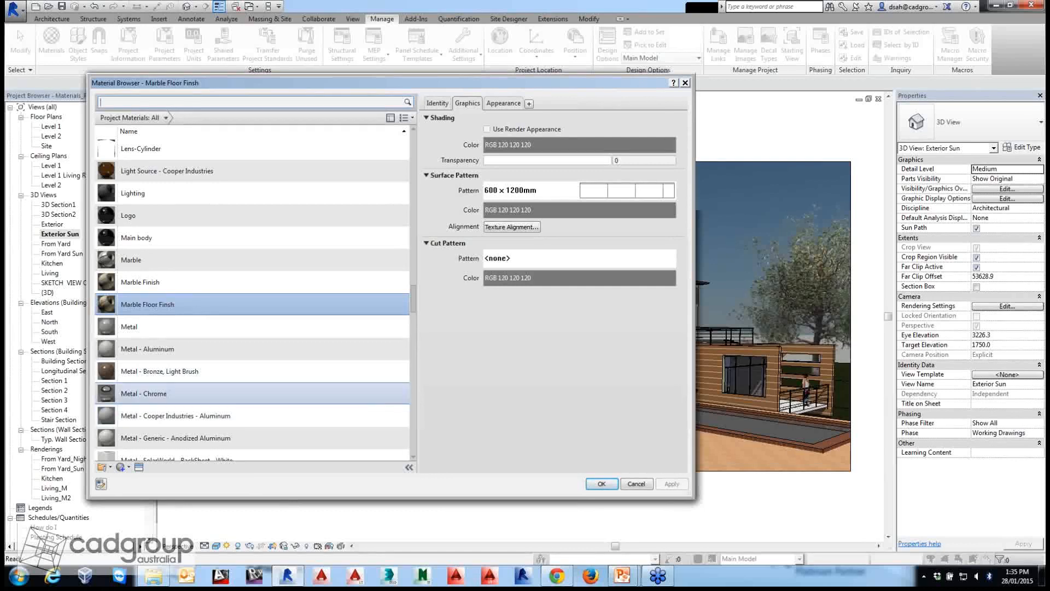
{"action": "left_click", "coordinate": [121, 467]}
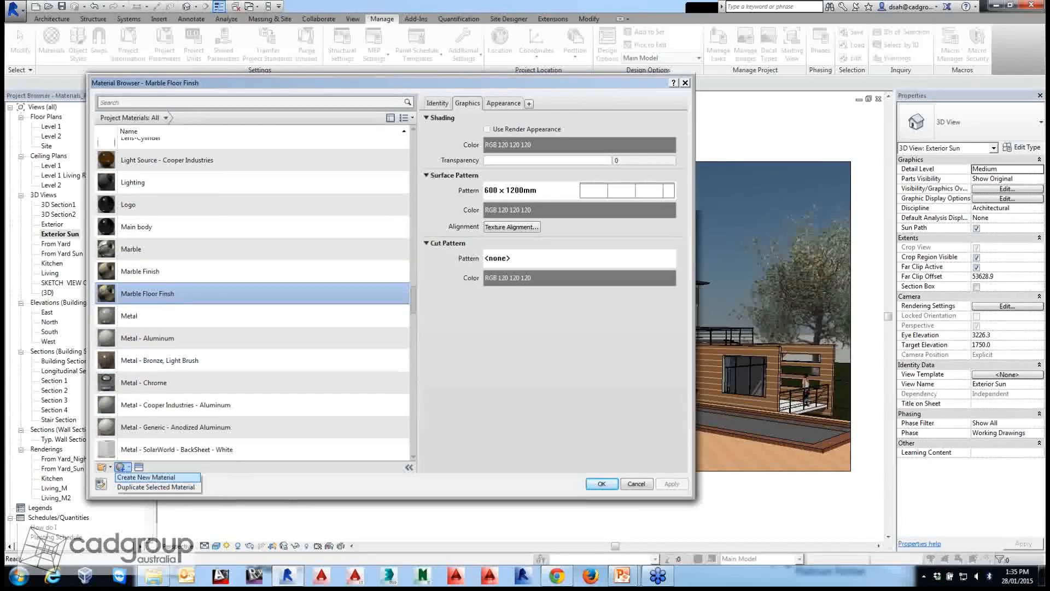
{"action": "left_click", "coordinate": [235, 476]}
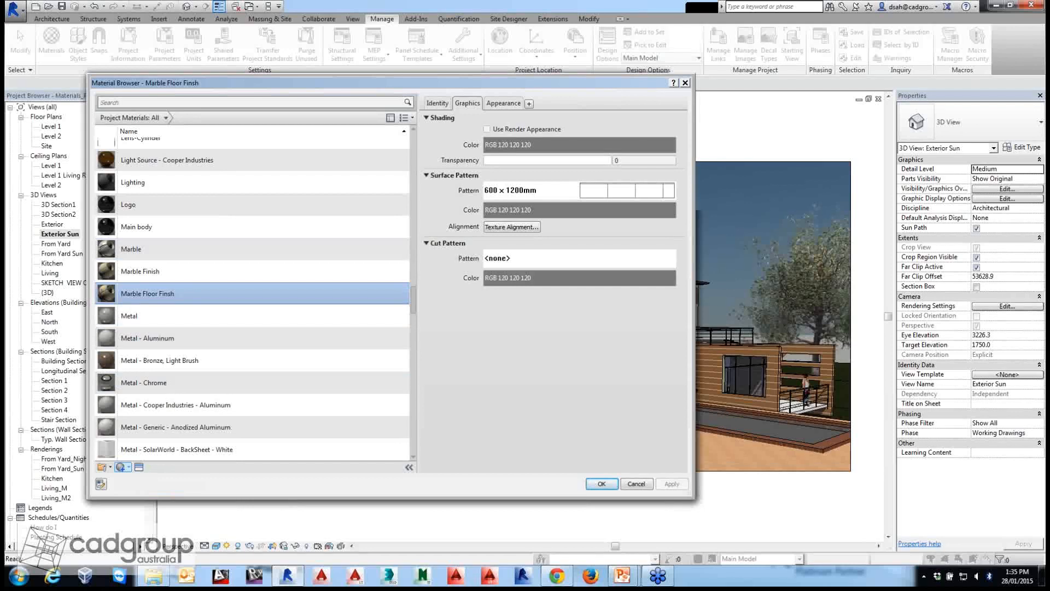
{"action": "left_click_drag", "start_coordinate": [263, 83], "coordinate": [256, 81]}
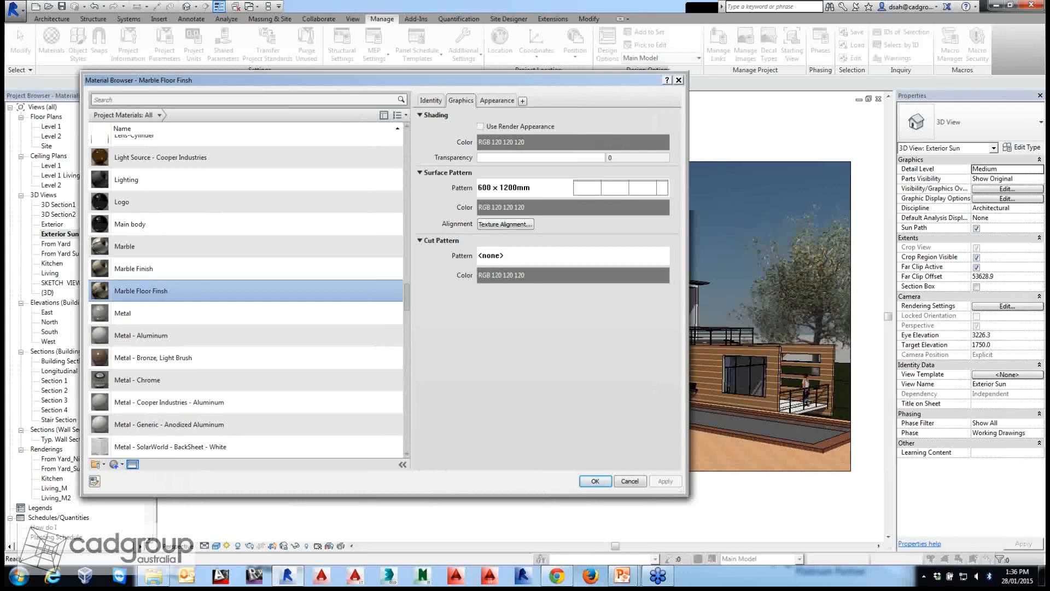
Create a new asset library named CGWEbinarNew in the Data folder of the MatLightsRevit2015 webinar files.
{"action": "left_click", "coordinate": [132, 464]}
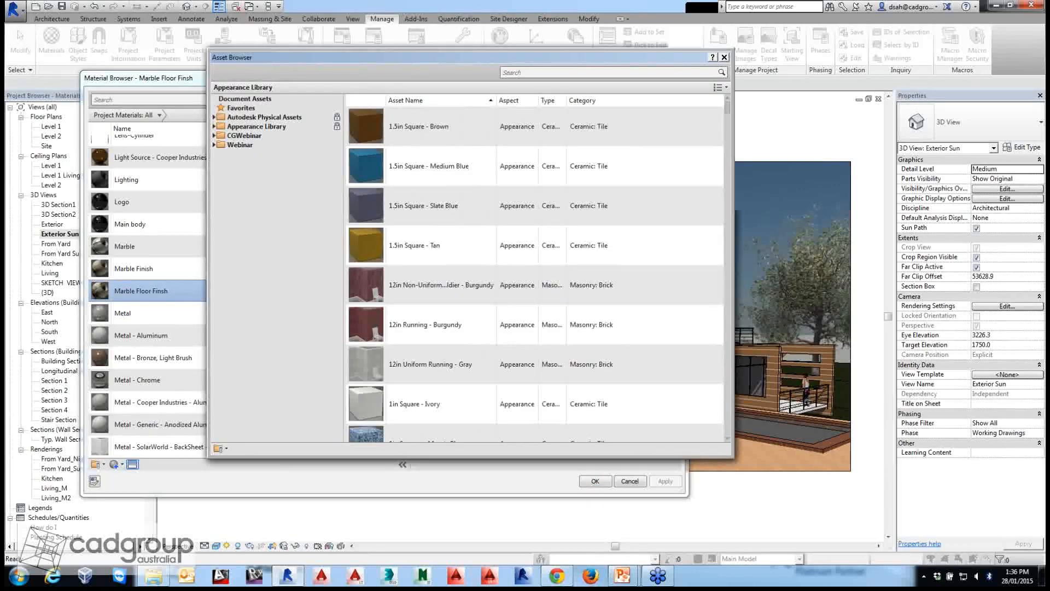
{"action": "left_click", "coordinate": [219, 448]}
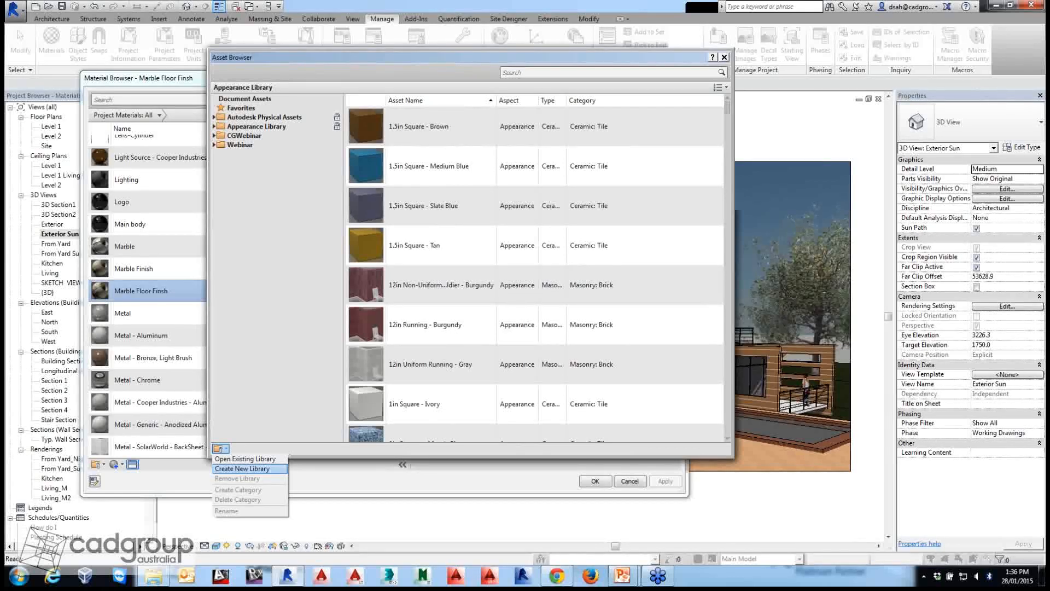
{"action": "left_click", "coordinate": [243, 468]}
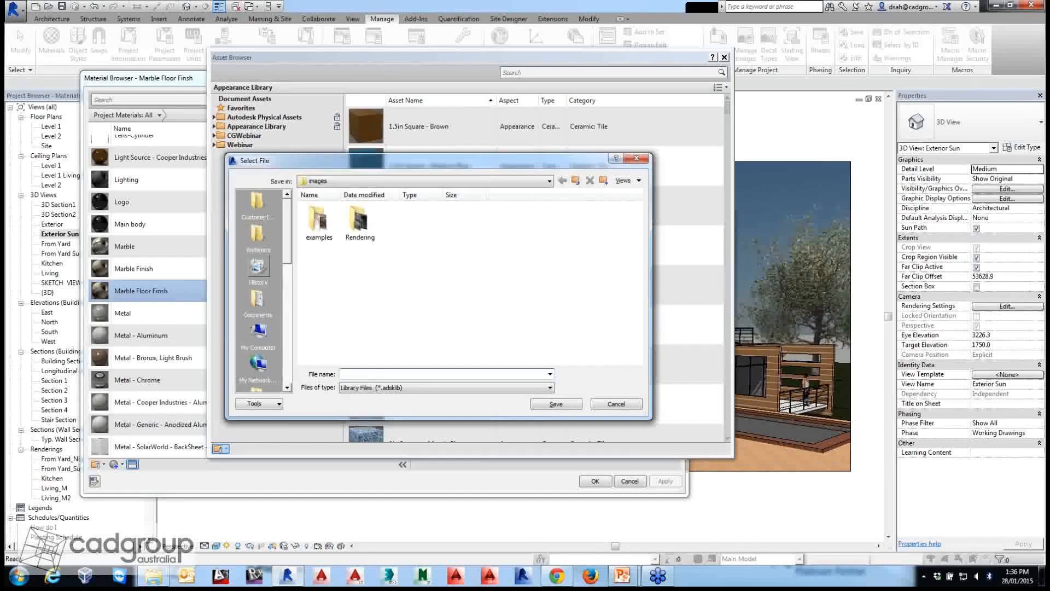
{"action": "left_click", "coordinate": [258, 234]}
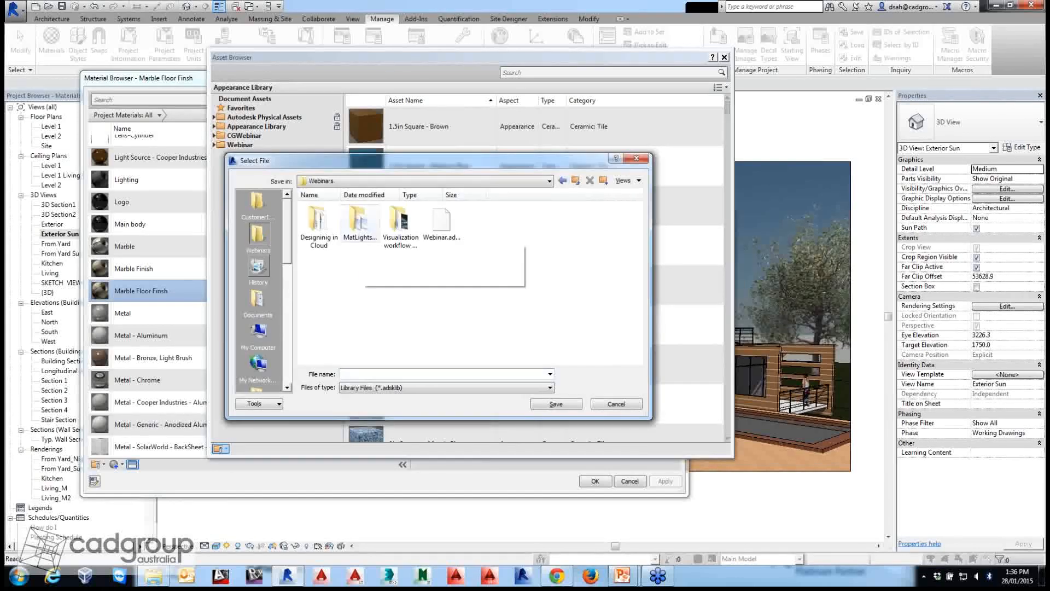
{"action": "double_click", "coordinate": [358, 224]}
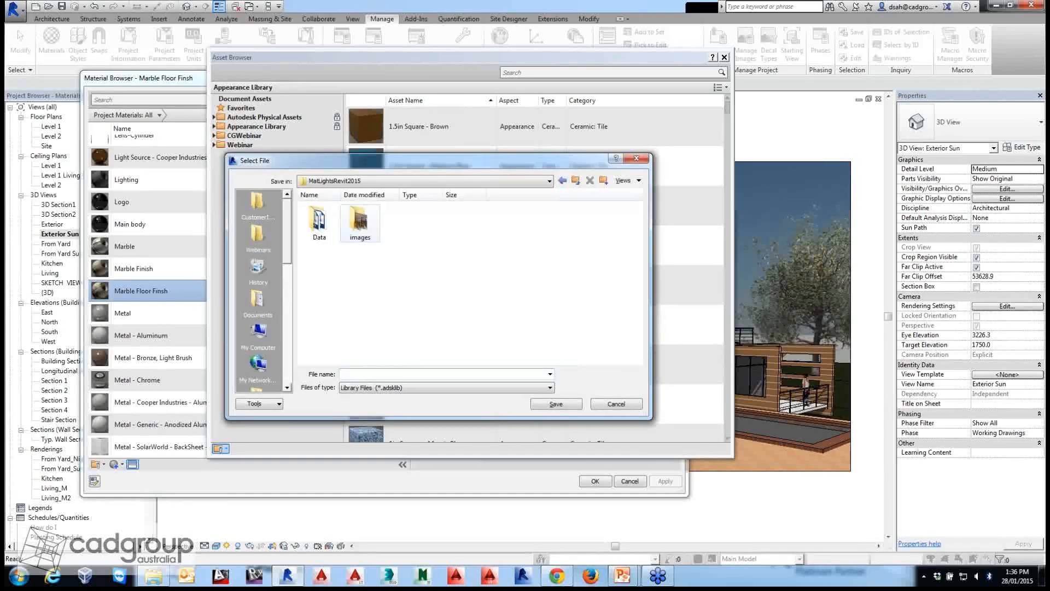
{"action": "double_click", "coordinate": [319, 223]}
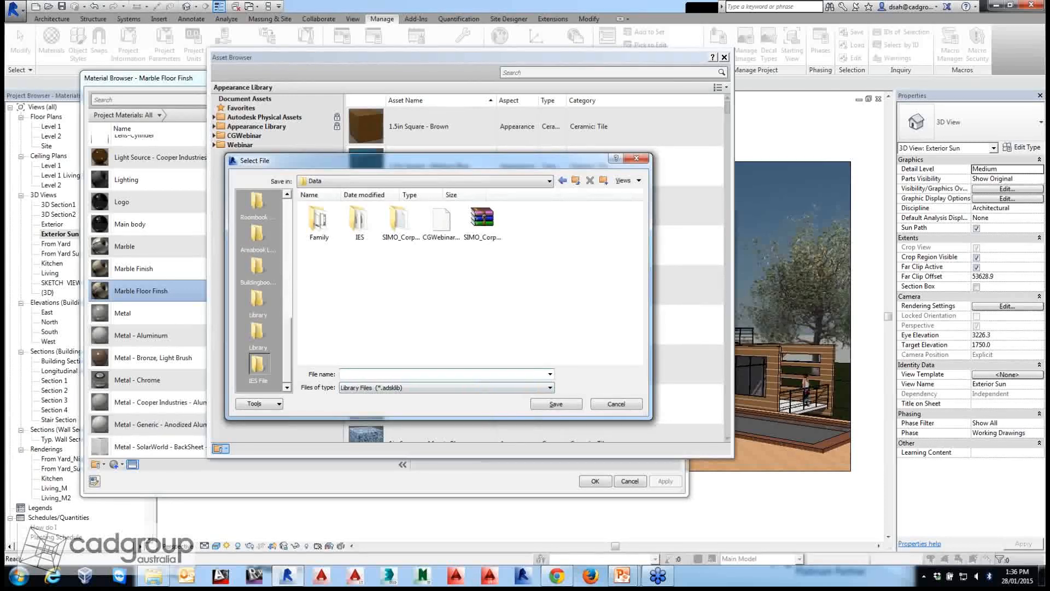
{"action": "type", "text": "CGWEbinarNew"}
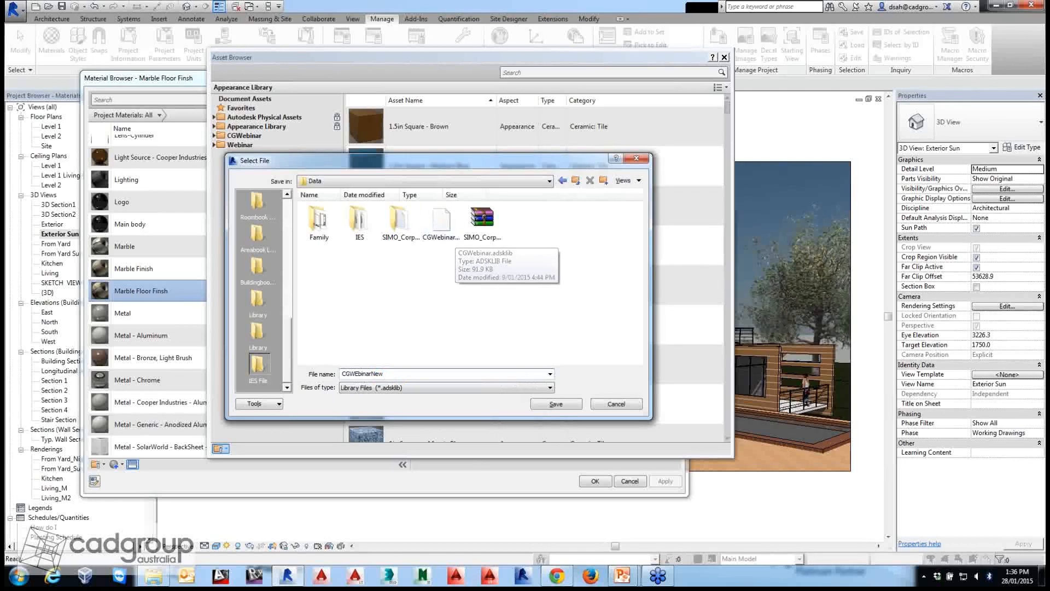
{"action": "key", "text": "Return"}
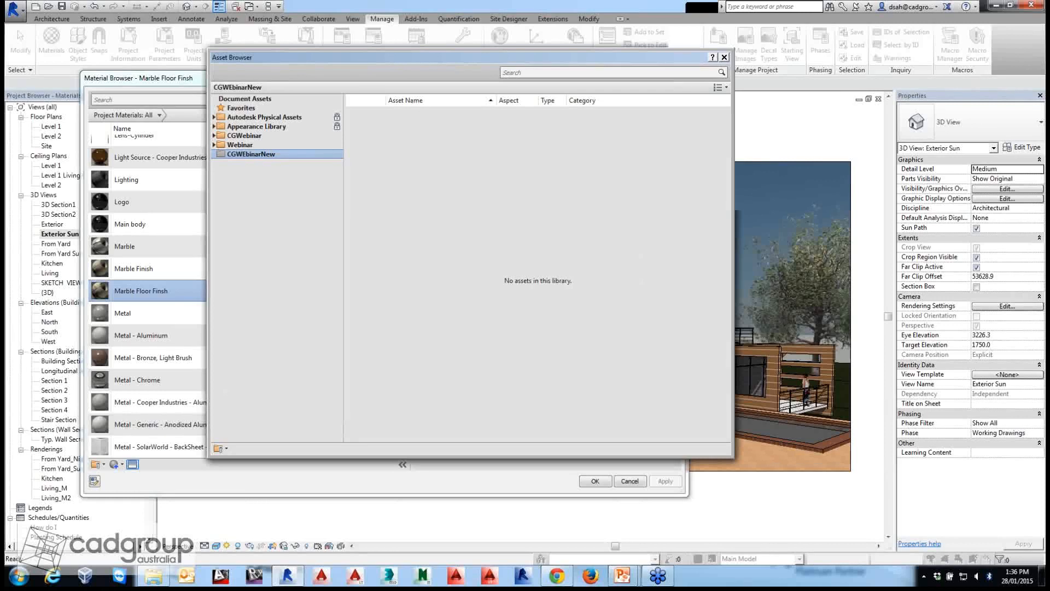
Add the categories Floor Finish, Misc and Wall to the CGWEbinarNew library.
{"action": "right_click", "coordinate": [248, 153]}
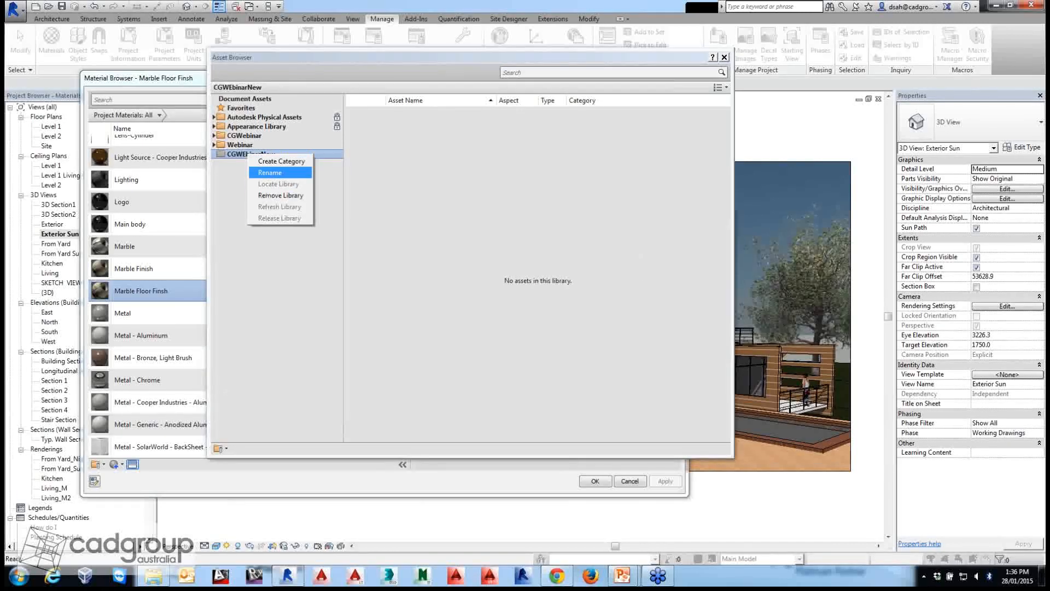
{"action": "left_click", "coordinate": [281, 160]}
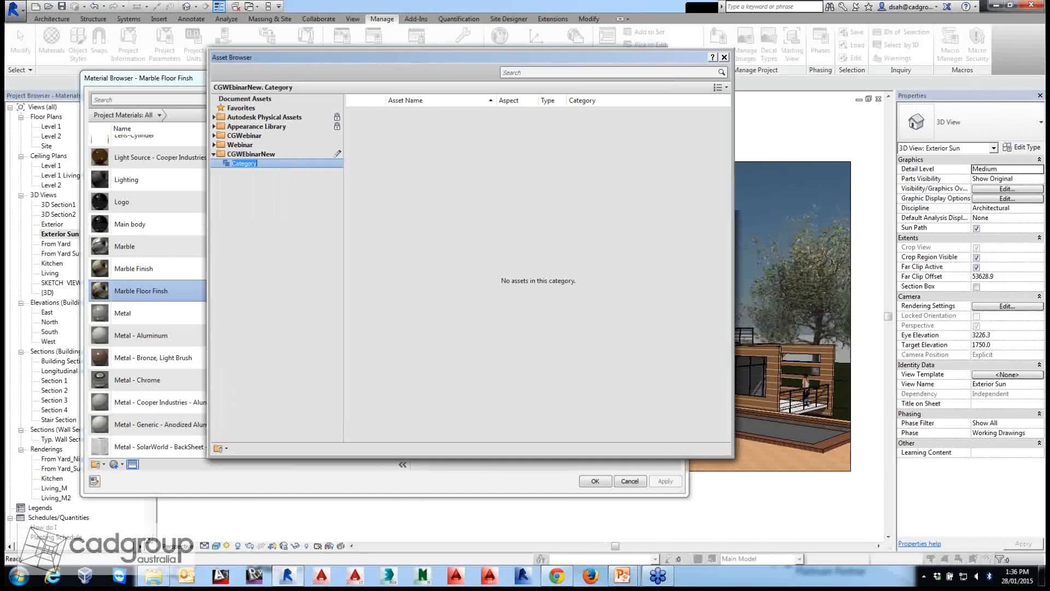
{"action": "type", "text": "Floor Finish"}
{"action": "right_click", "coordinate": [252, 154]}
{"action": "left_click", "coordinate": [281, 161]}
{"action": "type", "text": "Misc"}
{"action": "key", "text": "Return"}
{"action": "right_click", "coordinate": [257, 154]}
{"action": "left_click", "coordinate": [281, 162]}
{"action": "type", "text": "Wall"}
{"action": "key", "text": "Return"}
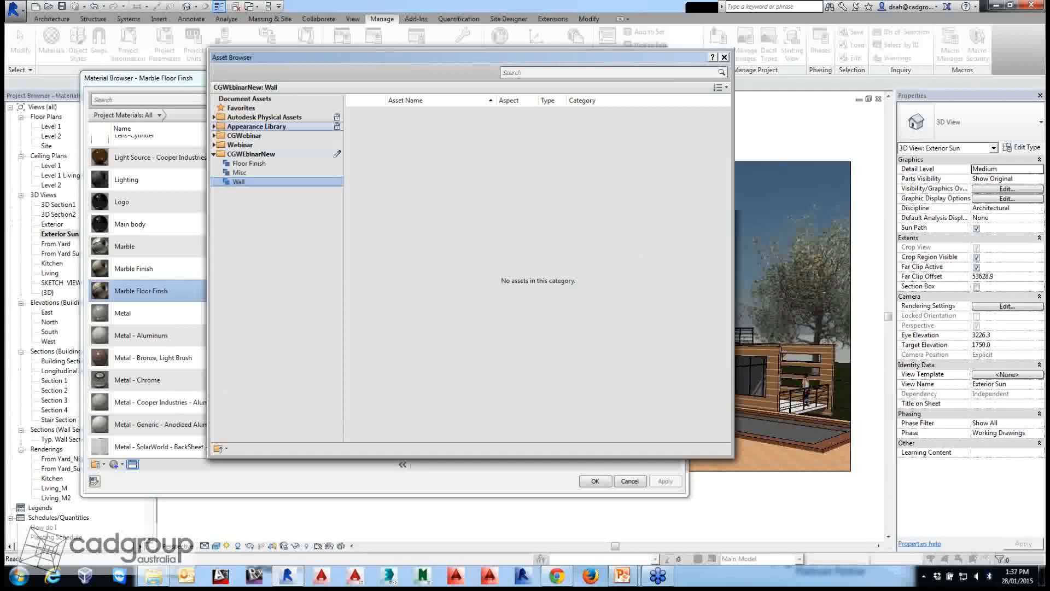
Add the Marble Floor Finish appearance asset from the document assets to the library's Floor Finish category and view that category.
{"action": "left_click", "coordinate": [214, 126]}
{"action": "left_click", "coordinate": [214, 126]}
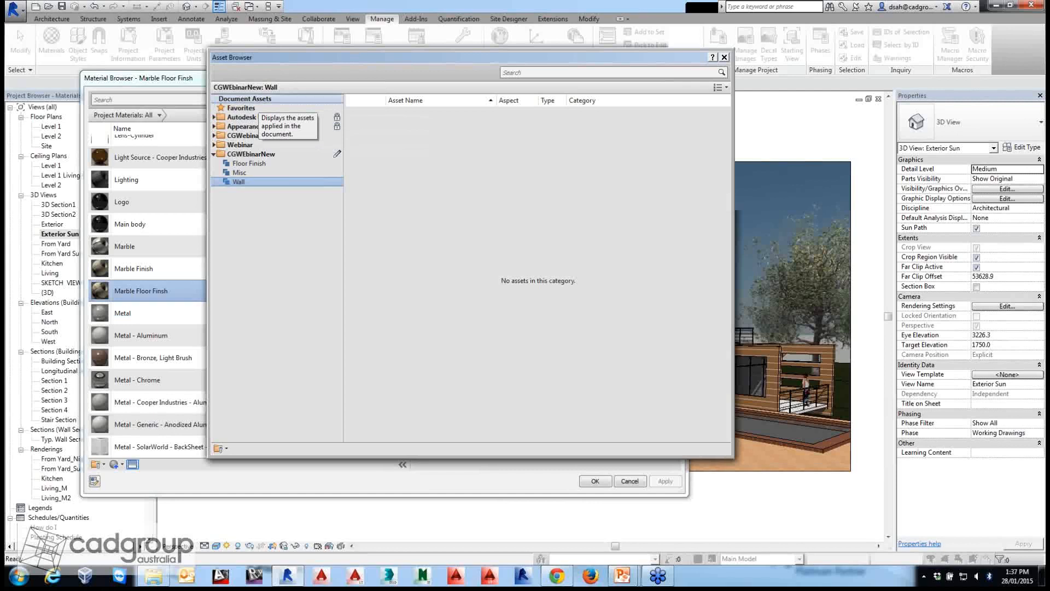
{"action": "left_click", "coordinate": [246, 99]}
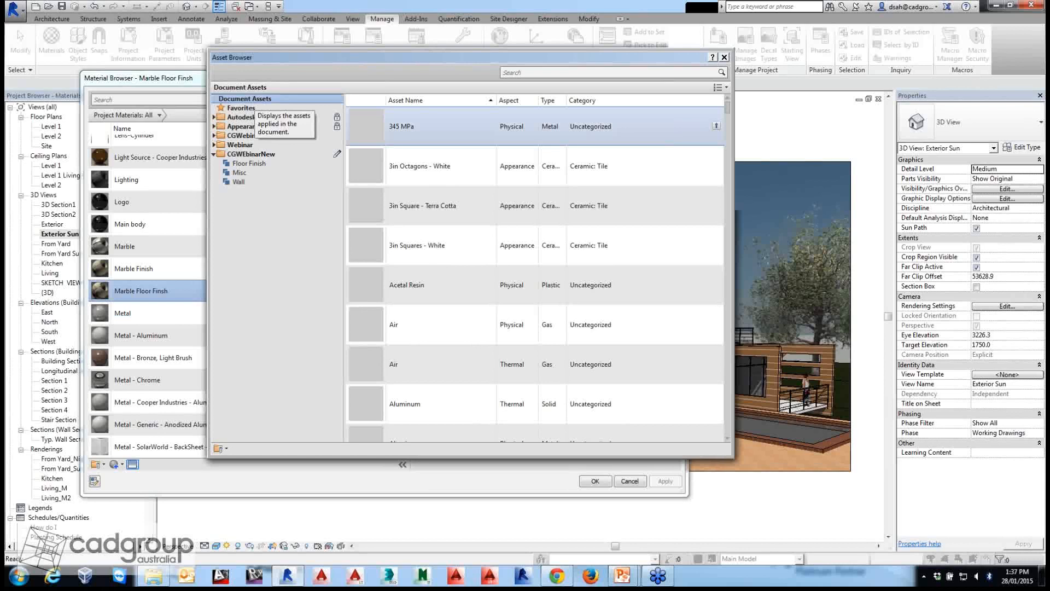
{"action": "left_click_drag", "start_coordinate": [427, 57], "coordinate": [344, 53]}
{"action": "scroll", "coordinate": [453, 219], "scroll_direction": "down", "scroll_amount": 15}
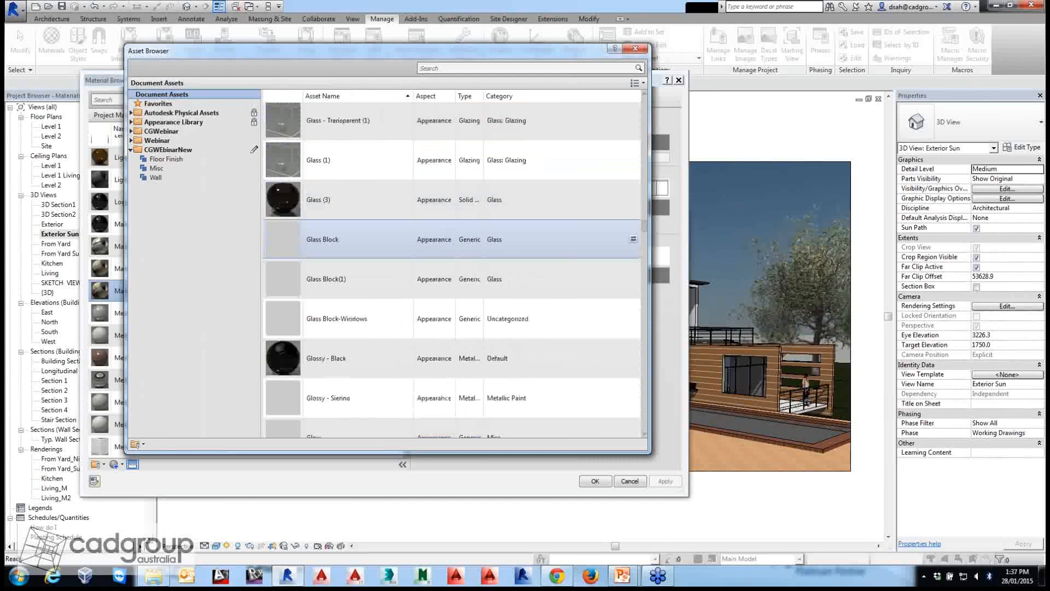
{"action": "scroll", "coordinate": [453, 263], "scroll_direction": "down", "scroll_amount": 8}
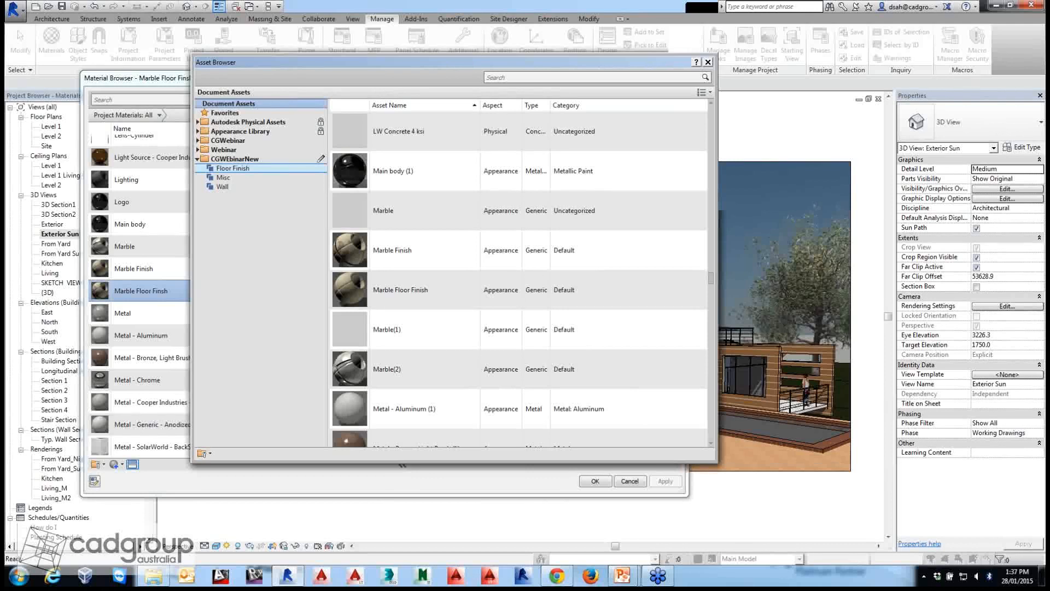
{"action": "left_click", "coordinate": [233, 168]}
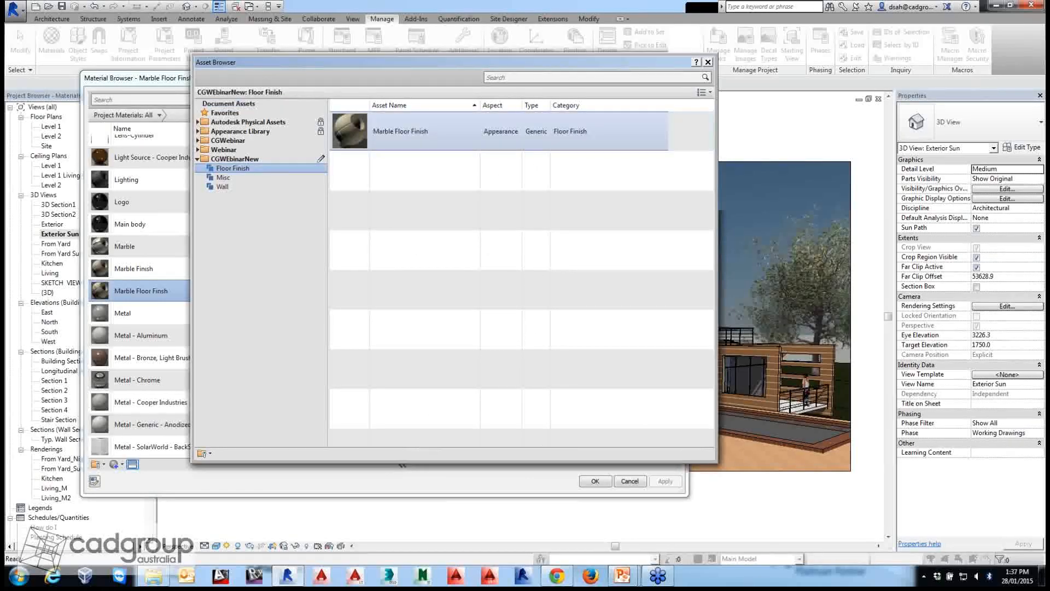
{"action": "left_click", "coordinate": [234, 159]}
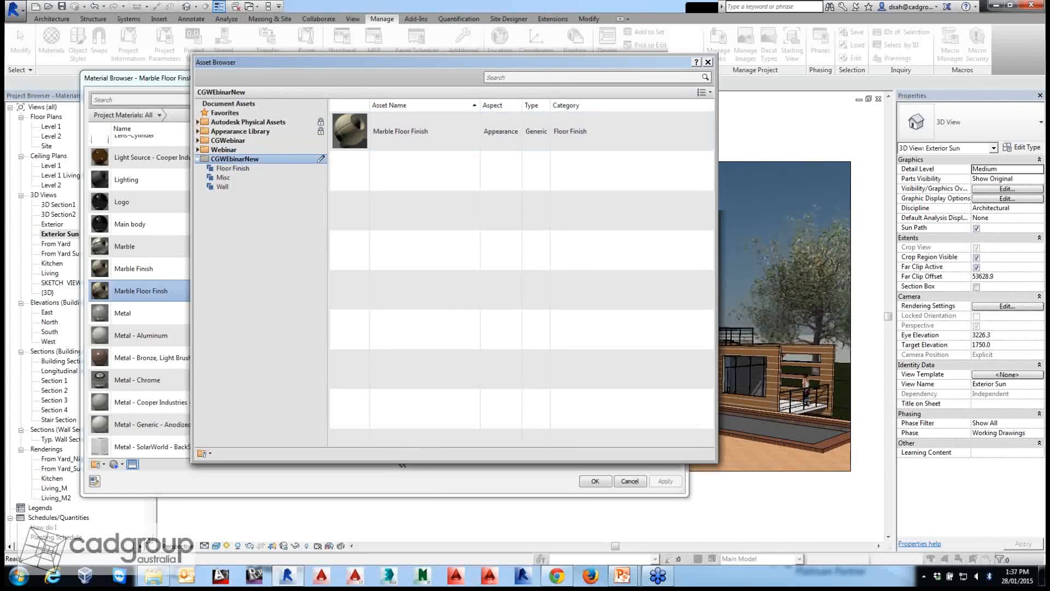
{"action": "left_click", "coordinate": [232, 168]}
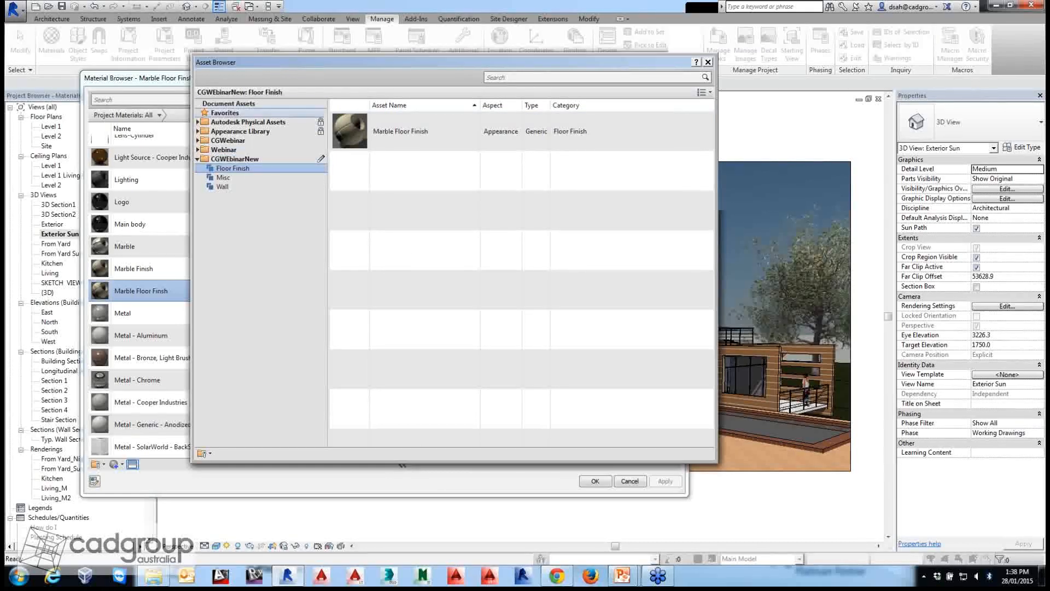
Add the WallPaint1 document asset to the library's Wall category, check the three categories, and close the asset and material browsers.
{"action": "left_click", "coordinate": [228, 103]}
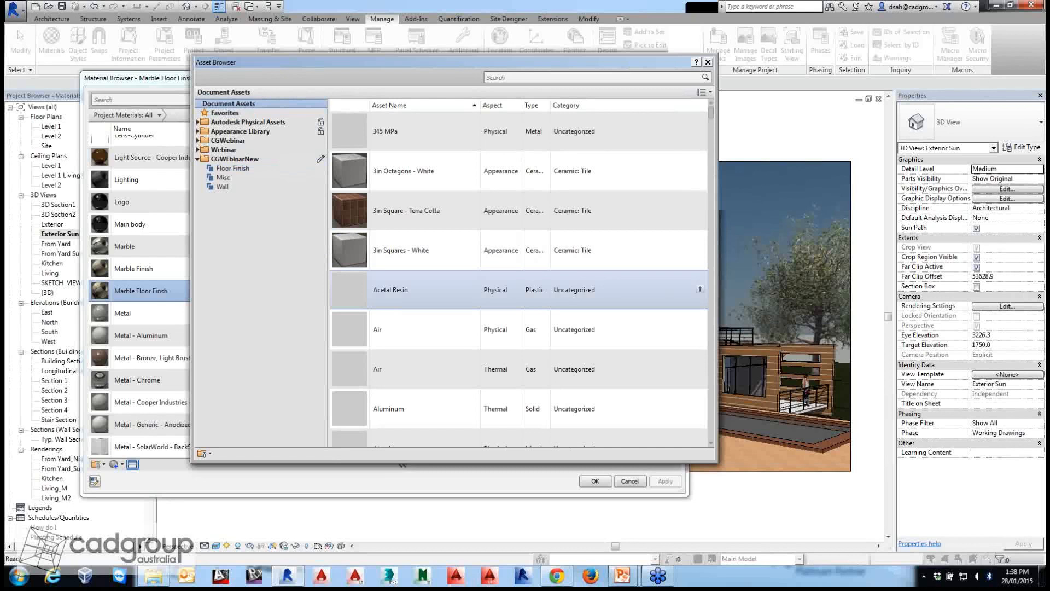
{"action": "left_click_drag", "start_coordinate": [454, 62], "coordinate": [354, 71]}
{"action": "left_click_drag", "start_coordinate": [611, 122], "coordinate": [611, 413]}
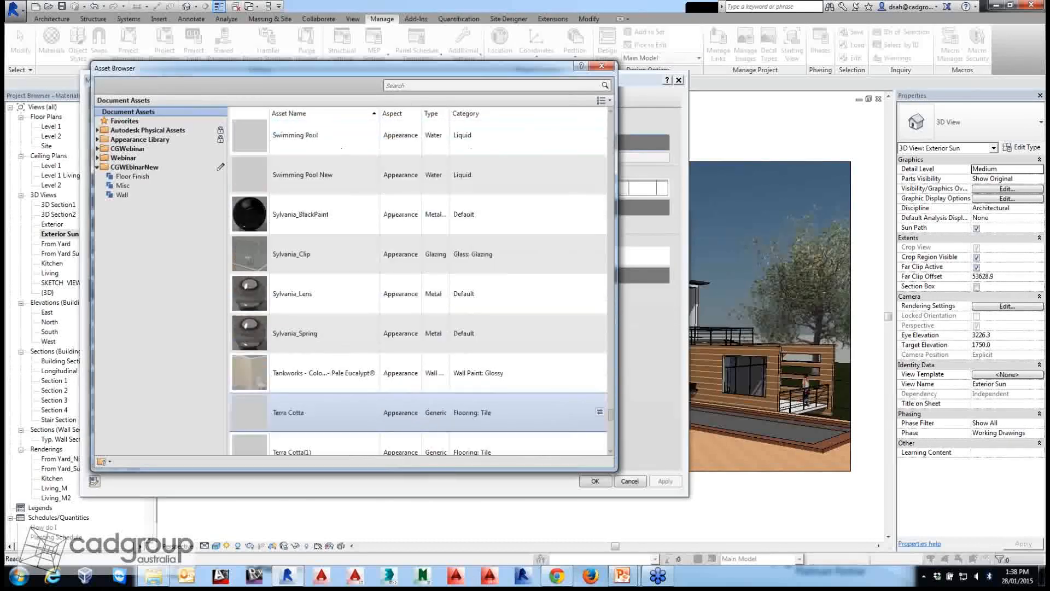
{"action": "left_click_drag", "start_coordinate": [611, 412], "coordinate": [611, 430]}
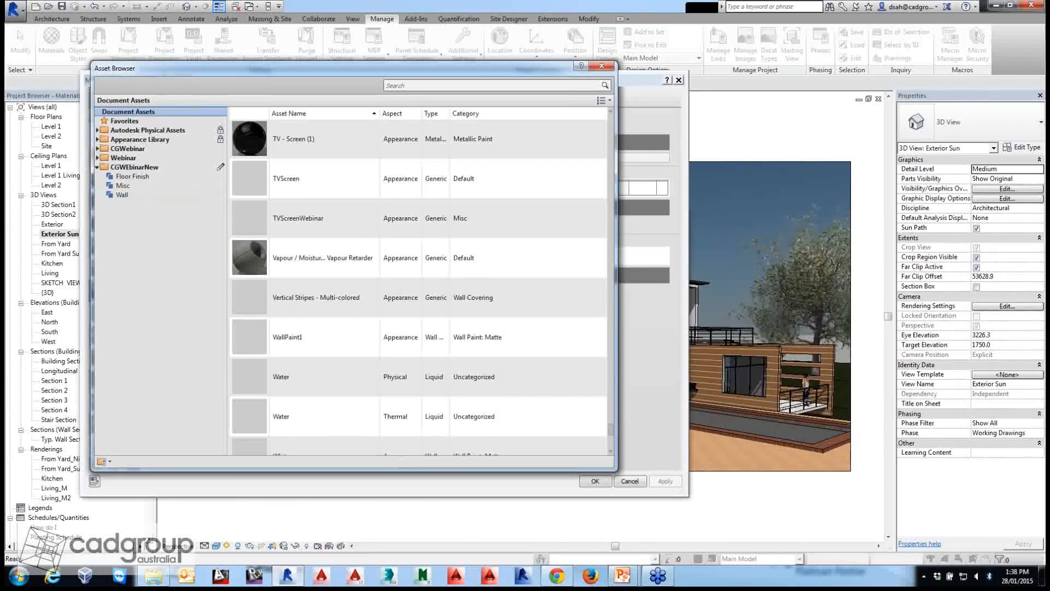
{"action": "left_click", "coordinate": [123, 185]}
{"action": "left_click", "coordinate": [133, 176]}
{"action": "left_click", "coordinate": [122, 195]}
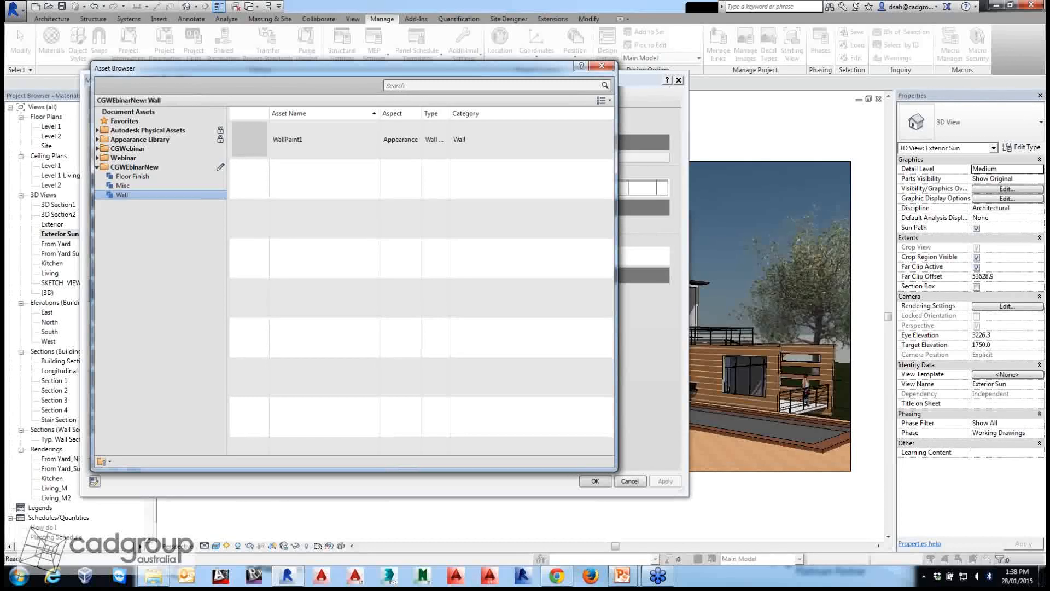
{"action": "left_click", "coordinate": [601, 67]}
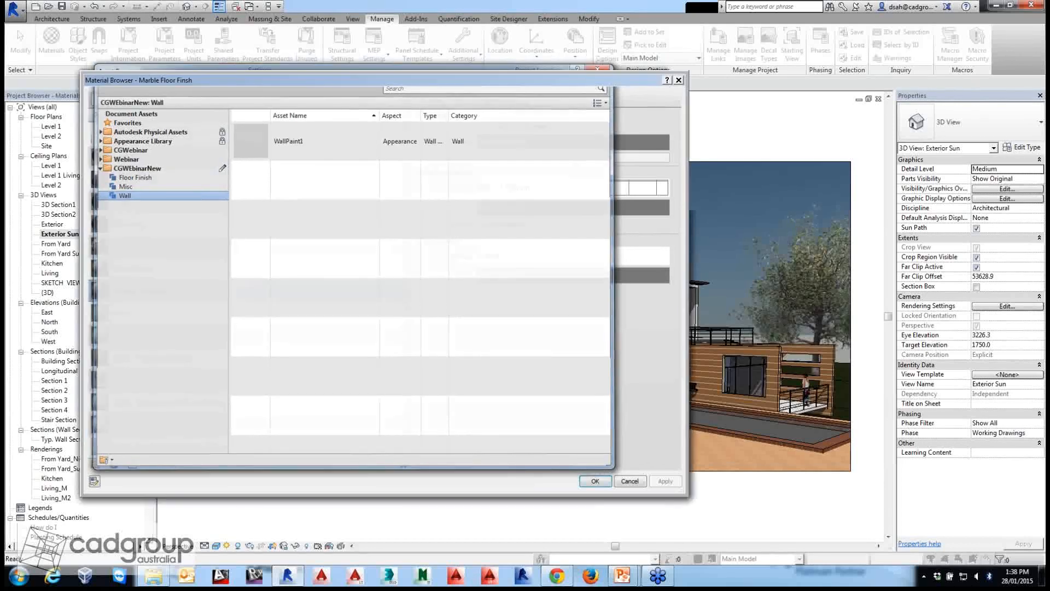
{"action": "key", "text": "Escape"}
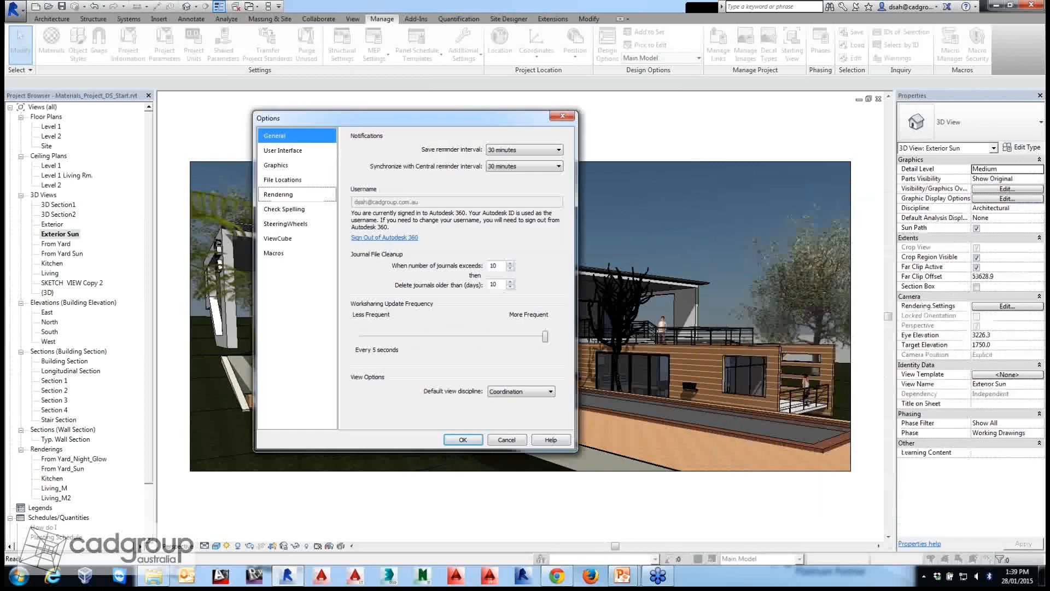
Examine the additional render appearance paths in the Rendering options and leave the options without saving.
{"action": "left_click", "coordinate": [279, 195]}
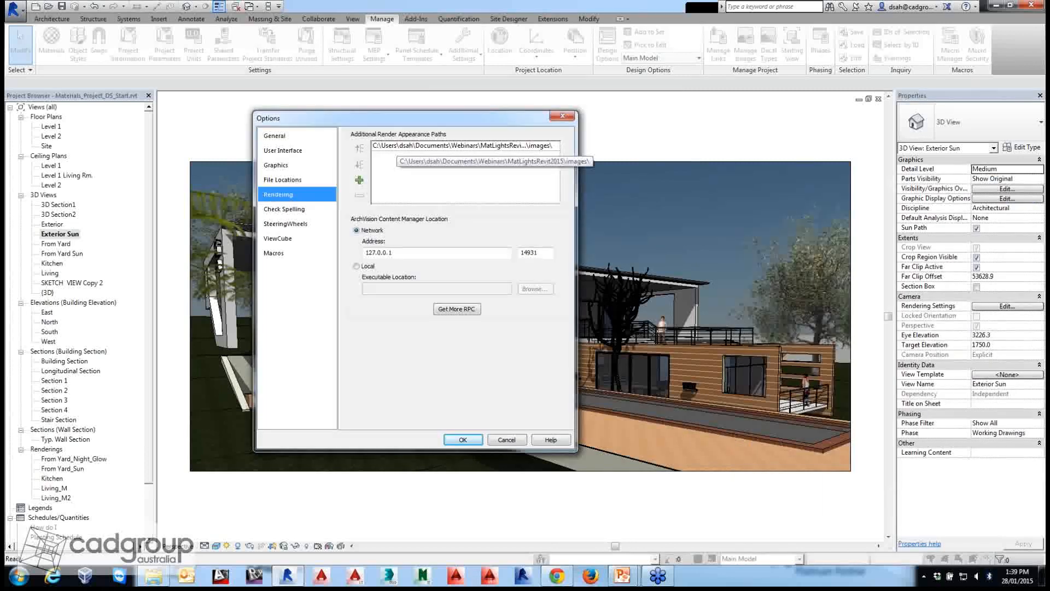
{"action": "left_click", "coordinate": [406, 145]}
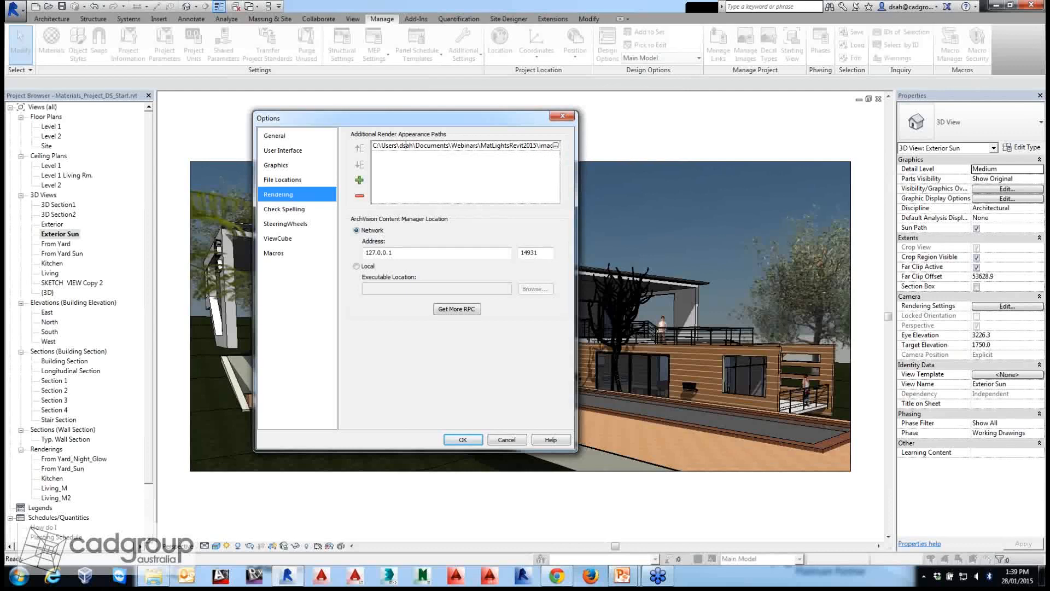
{"action": "left_click", "coordinate": [507, 440]}
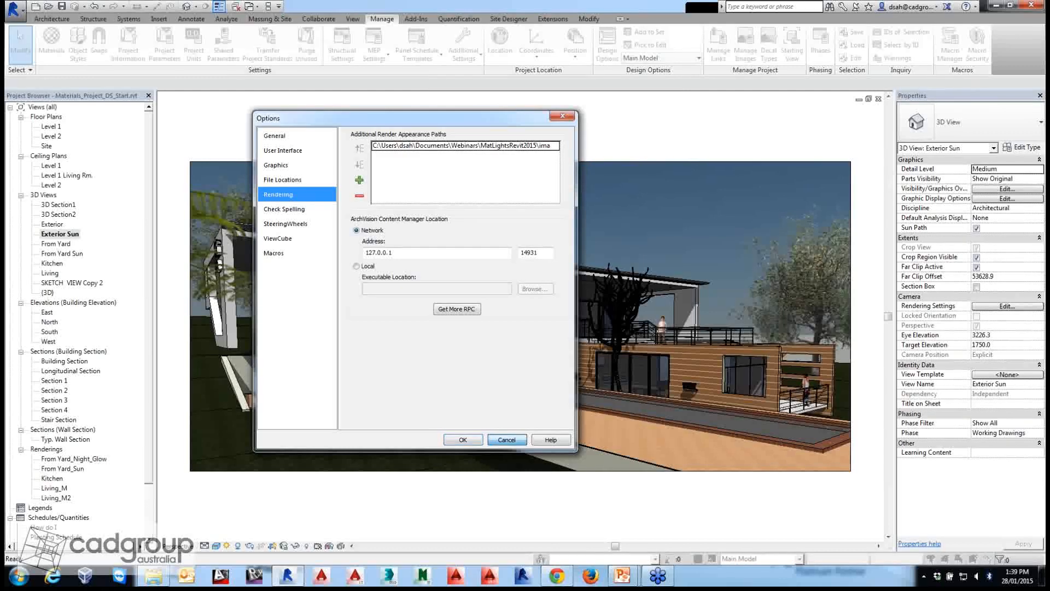
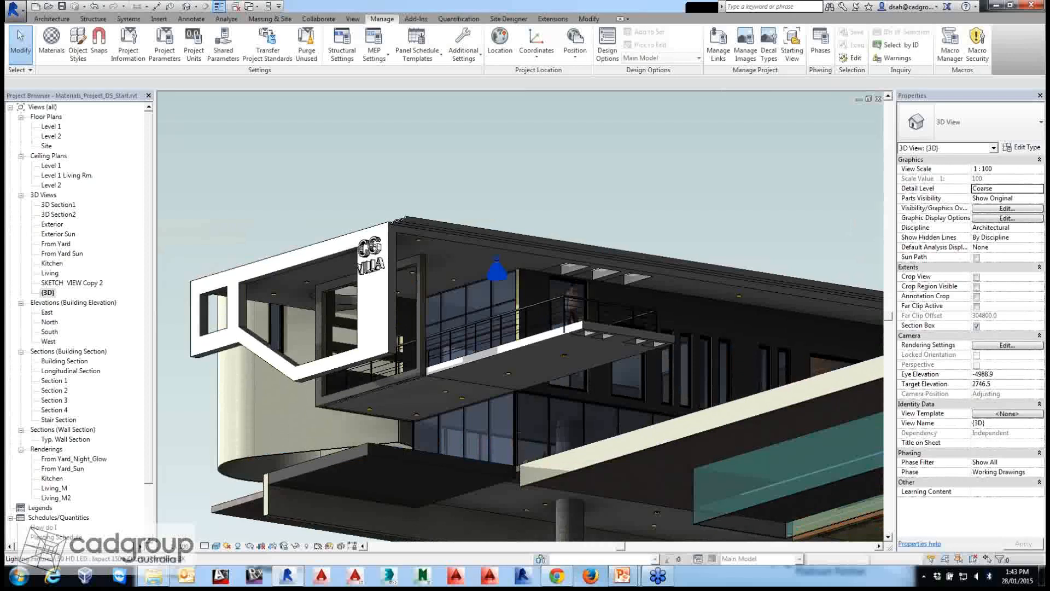
Open the family of the 50 HD LED downlight under the roof overhang for editing.
{"action": "left_click", "coordinate": [496, 270]}
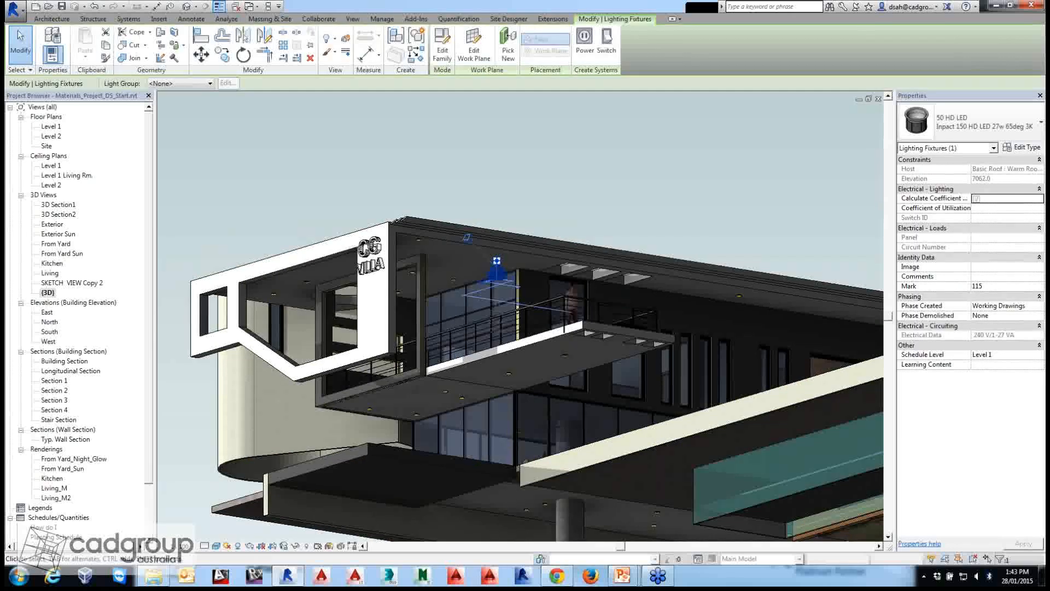
{"action": "scroll", "coordinate": [524, 182], "scroll_direction": "up", "scroll_amount": 3}
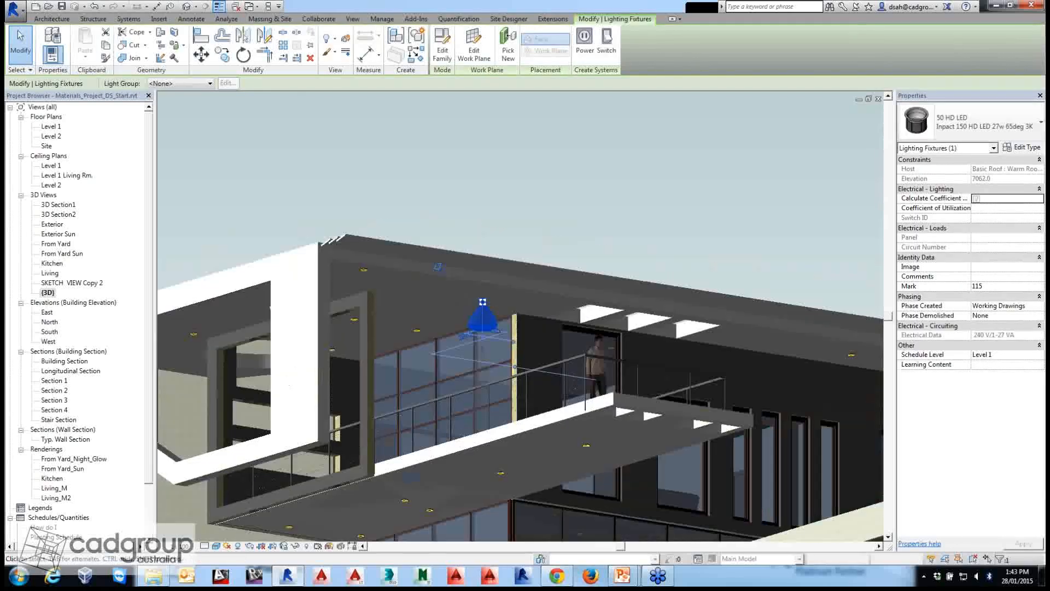
{"action": "middle_click_drag", "start_coordinate": [524, 182], "coordinate": [523, 172]}
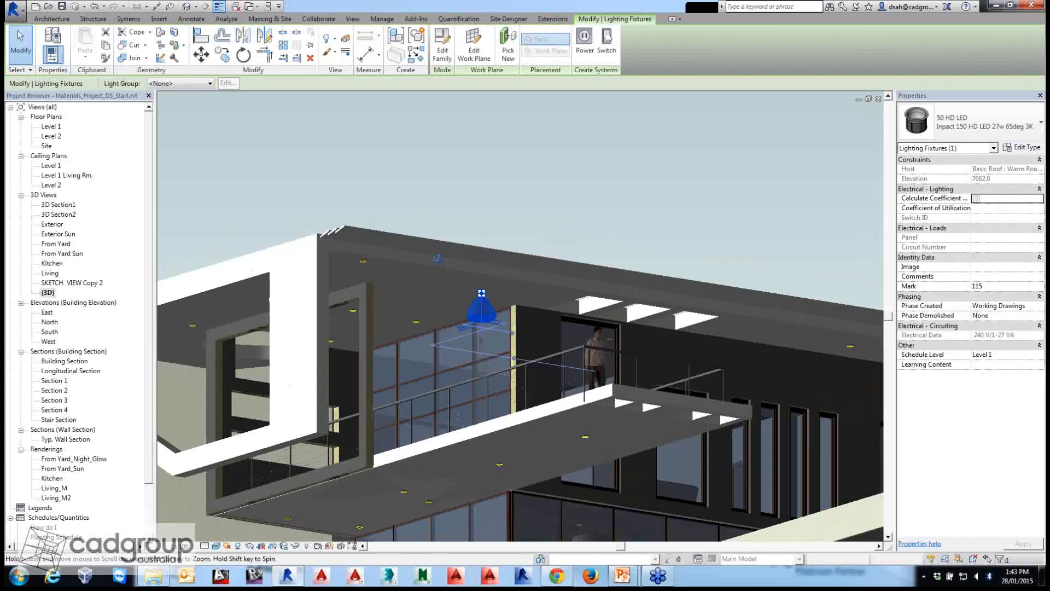
{"action": "left_click", "coordinate": [442, 46]}
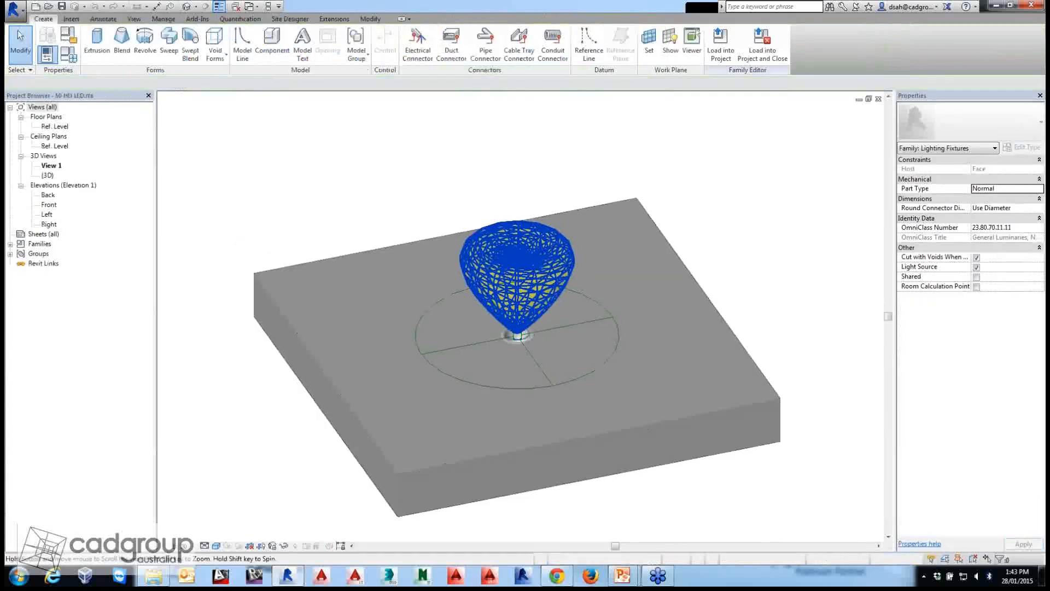
Set the downlight's light source definition to emit from a point with a hemispherical light distribution.
{"action": "scroll", "coordinate": [532, 333], "scroll_direction": "up", "scroll_amount": 5}
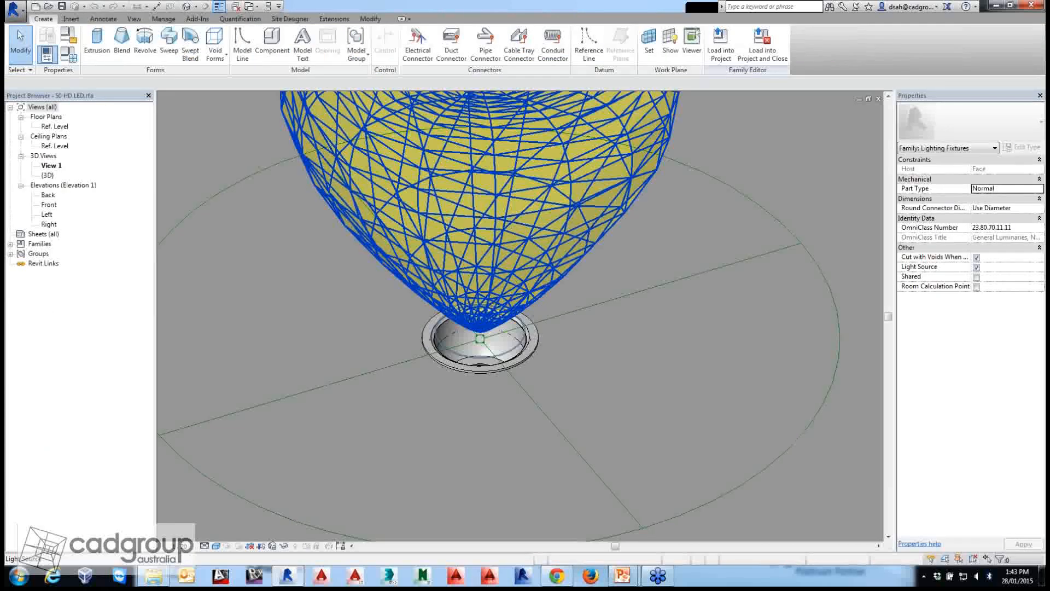
{"action": "left_click", "coordinate": [479, 334]}
{"action": "left_click", "coordinate": [388, 44]}
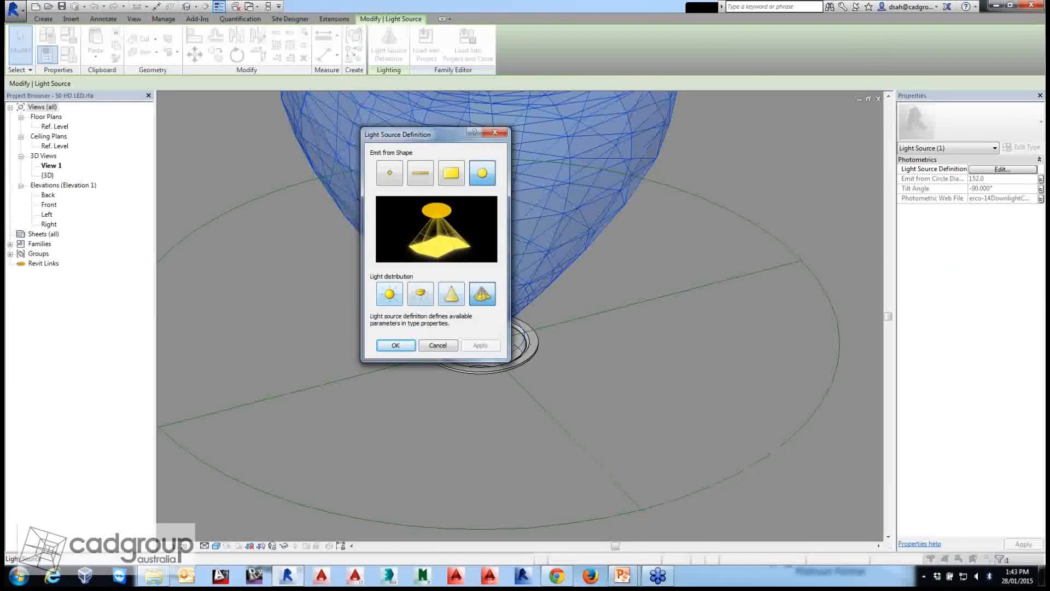
{"action": "left_click", "coordinate": [390, 295]}
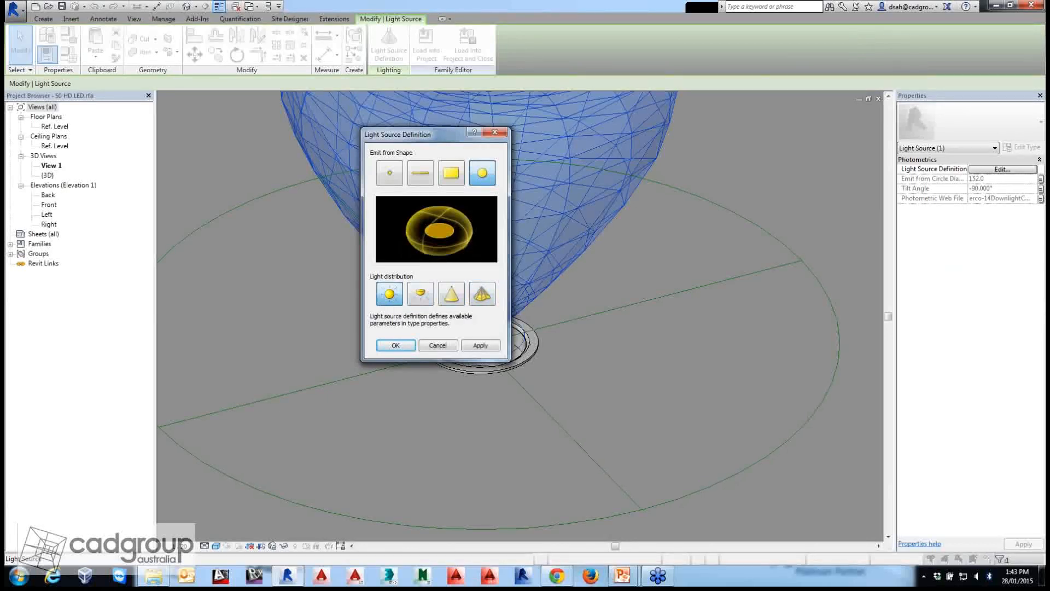
{"action": "left_click", "coordinate": [389, 173]}
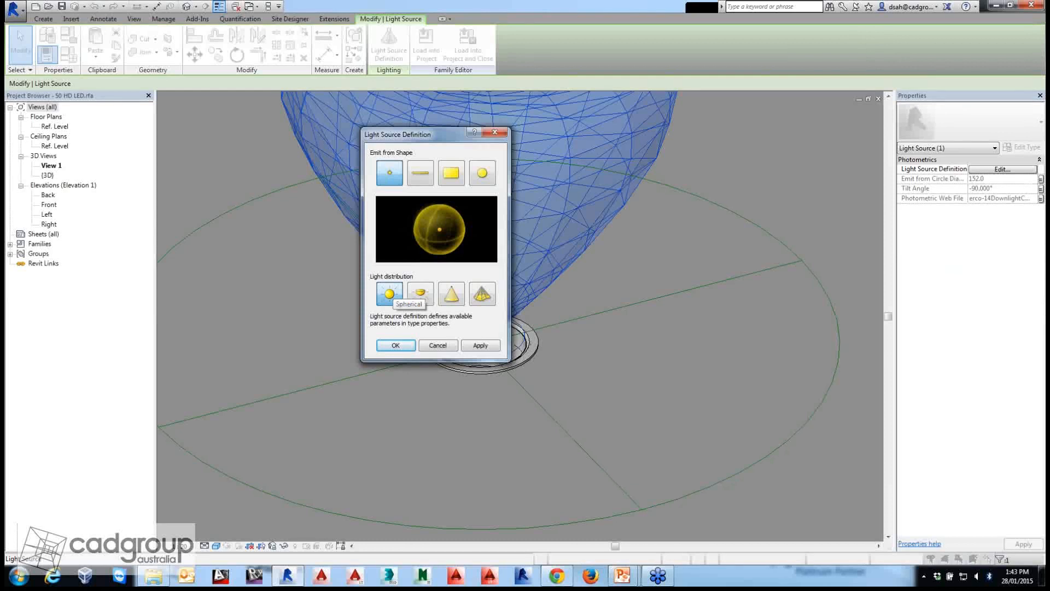
{"action": "left_click", "coordinate": [420, 294]}
{"action": "left_click", "coordinate": [395, 345]}
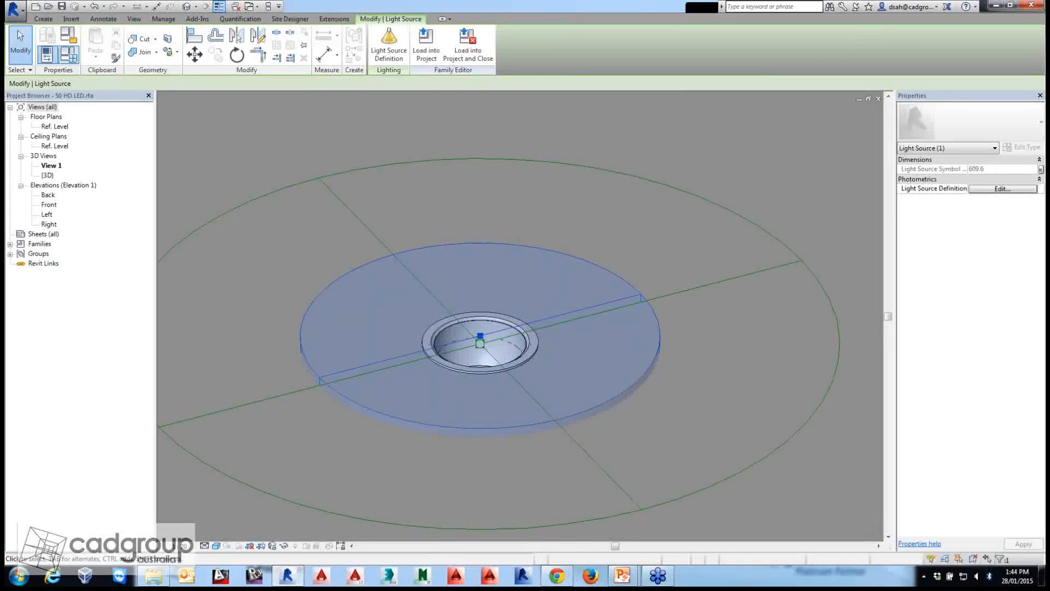
Review the photometric parameters in the downlight's family types and leave them without changes.
{"action": "left_click", "coordinate": [47, 55]}
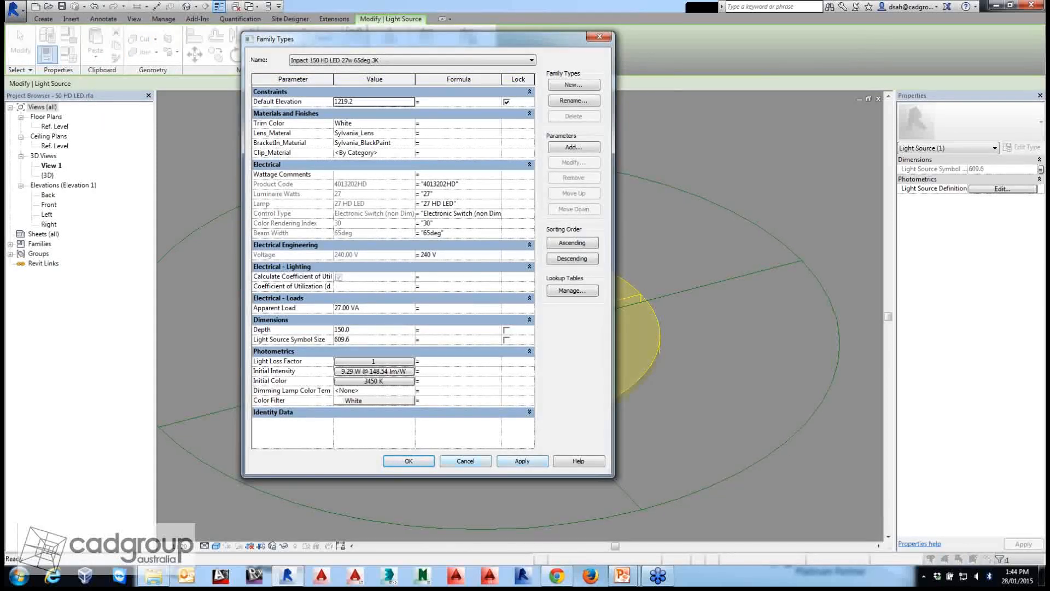
{"action": "left_click", "coordinate": [465, 461]}
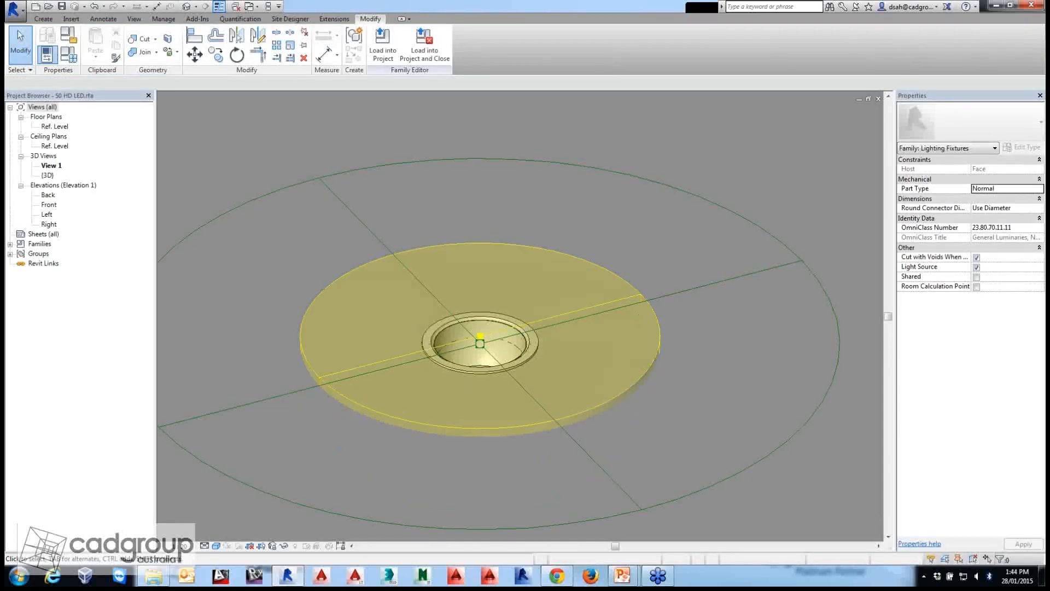
{"action": "left_click", "coordinate": [469, 353]}
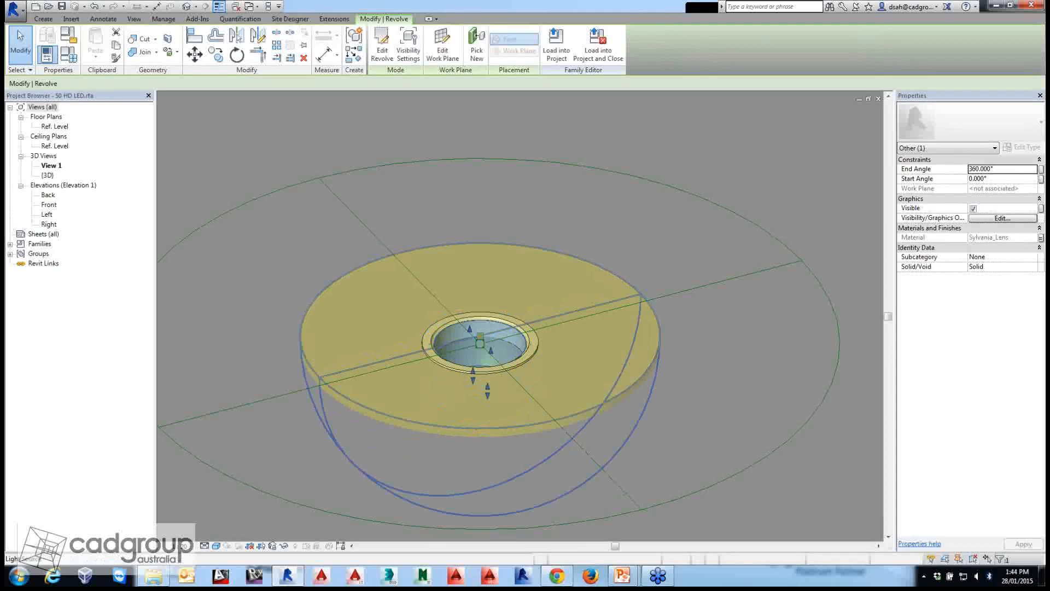
{"action": "key", "text": "Escape"}
{"action": "scroll", "coordinate": [551, 300], "scroll_direction": "down", "scroll_amount": 1}
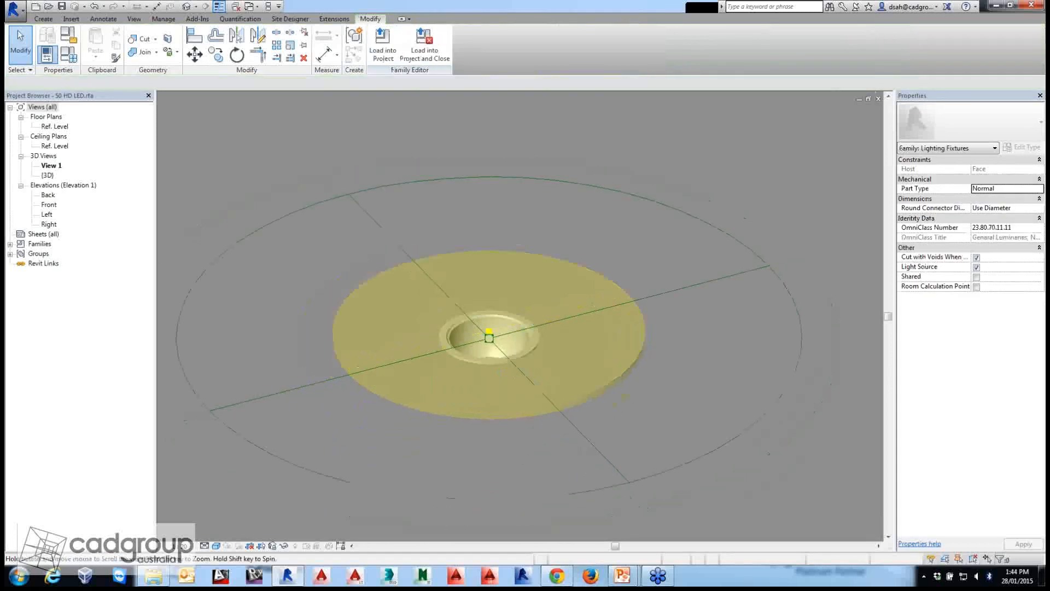
Change the light source's distribution to Photometric Web, keeping the point emission shape.
{"action": "left_click", "coordinate": [489, 335]}
{"action": "left_click", "coordinate": [389, 44]}
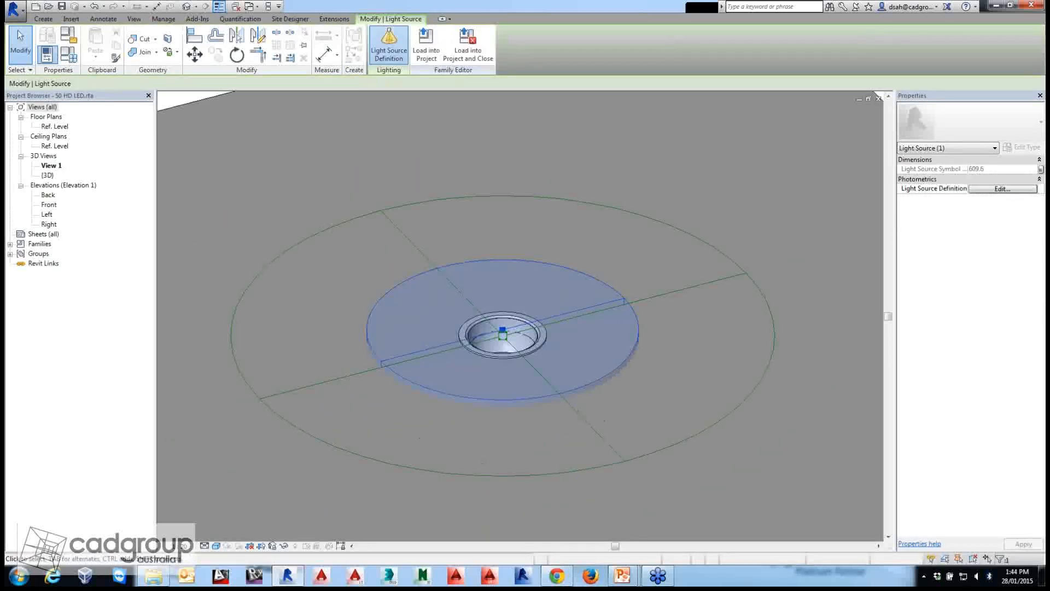
{"action": "left_click", "coordinate": [482, 294]}
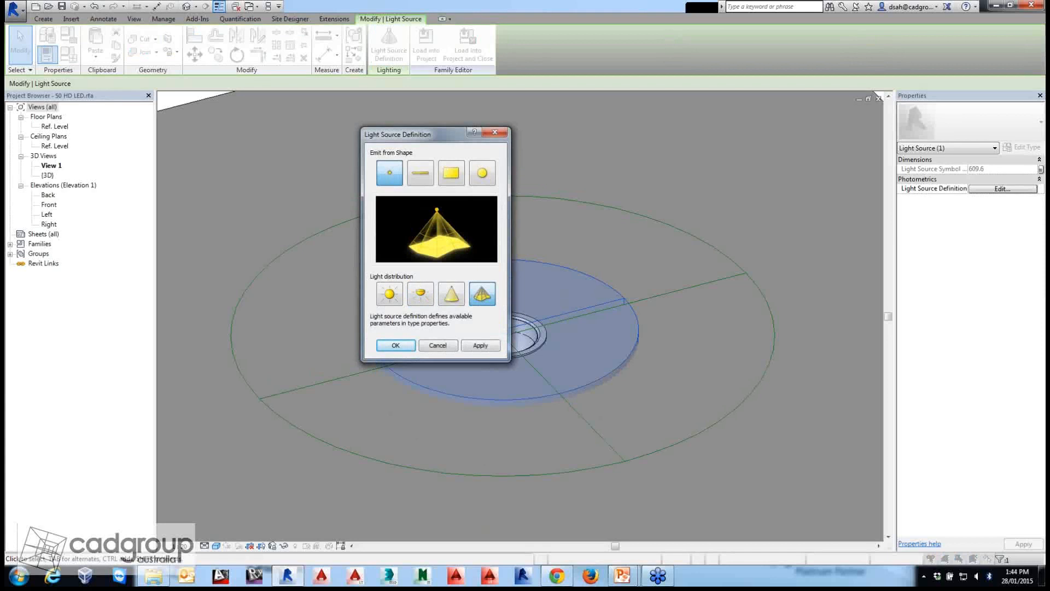
{"action": "left_click", "coordinate": [395, 345]}
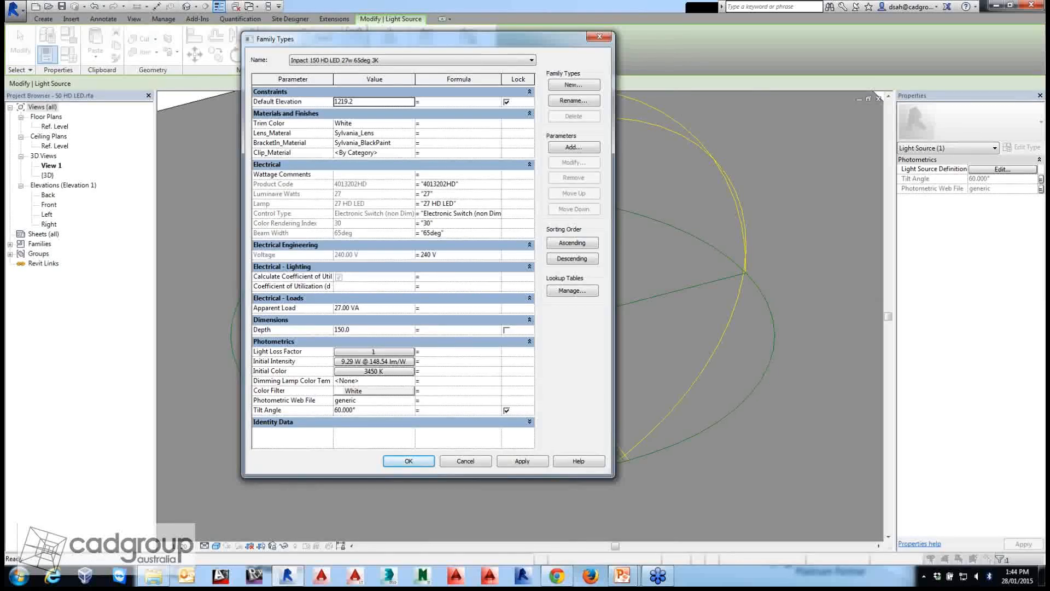
Browse for the family type's Photometric Web File and select erco-14DownlightCompact.IES in the IES folder.
{"action": "left_click", "coordinate": [529, 421]}
{"action": "scroll", "coordinate": [529, 422], "scroll_direction": "down", "scroll_amount": 3}
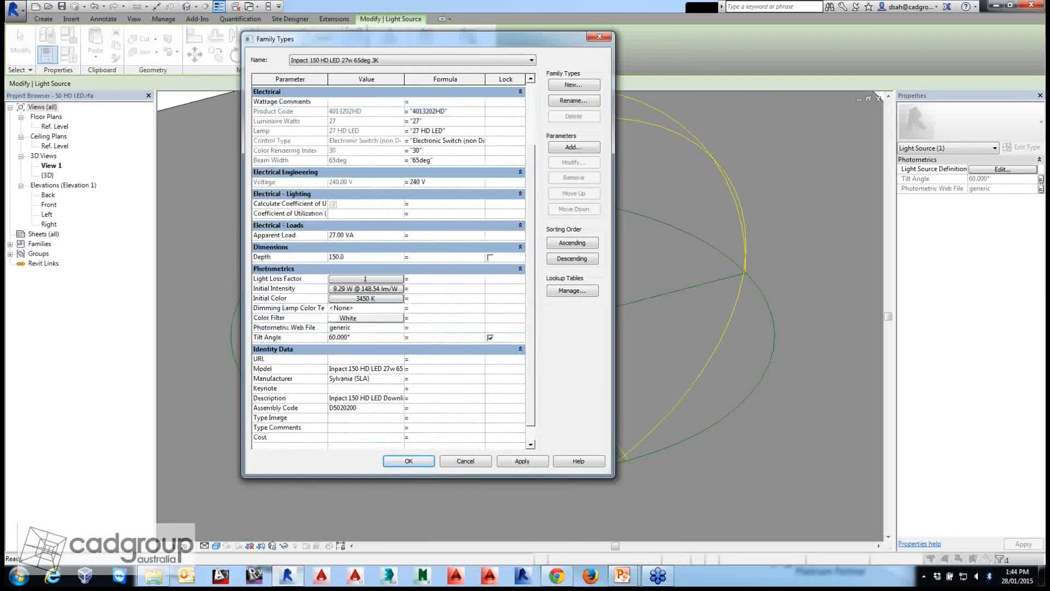
{"action": "left_click", "coordinate": [367, 327]}
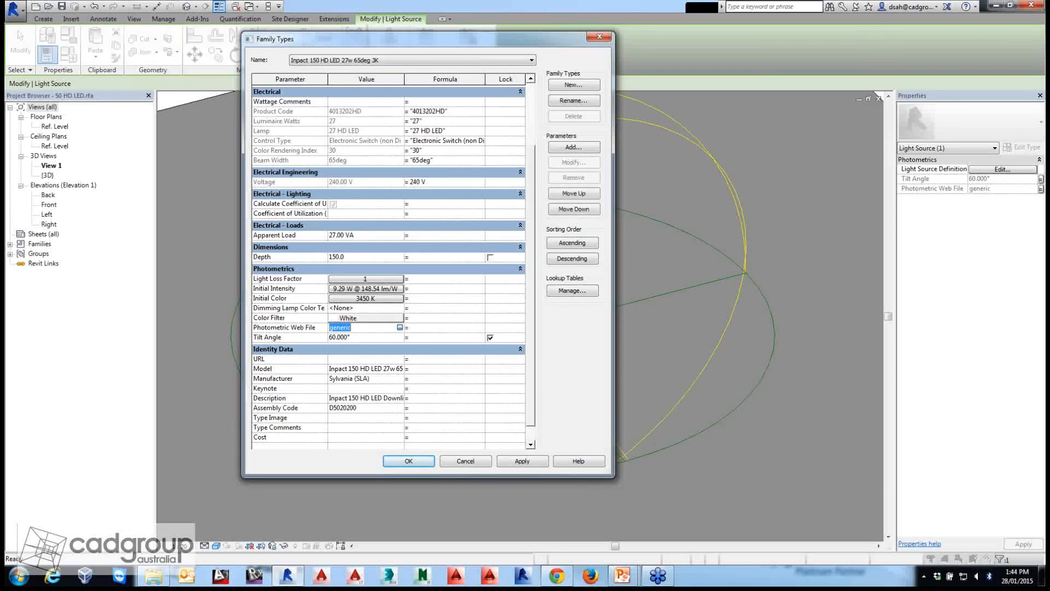
{"action": "left_click", "coordinate": [399, 327]}
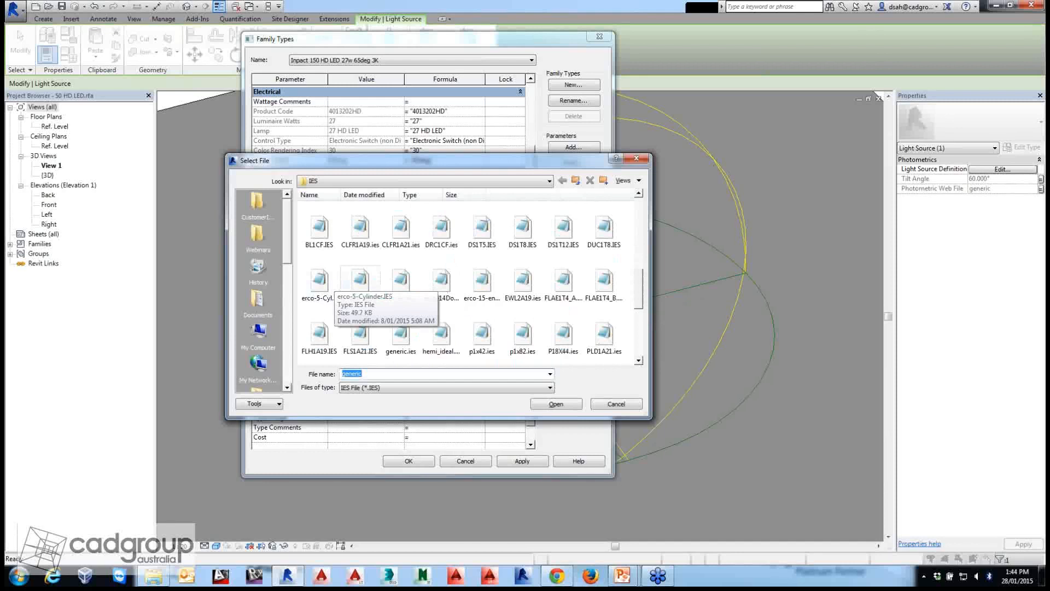
{"action": "left_click", "coordinate": [441, 282]}
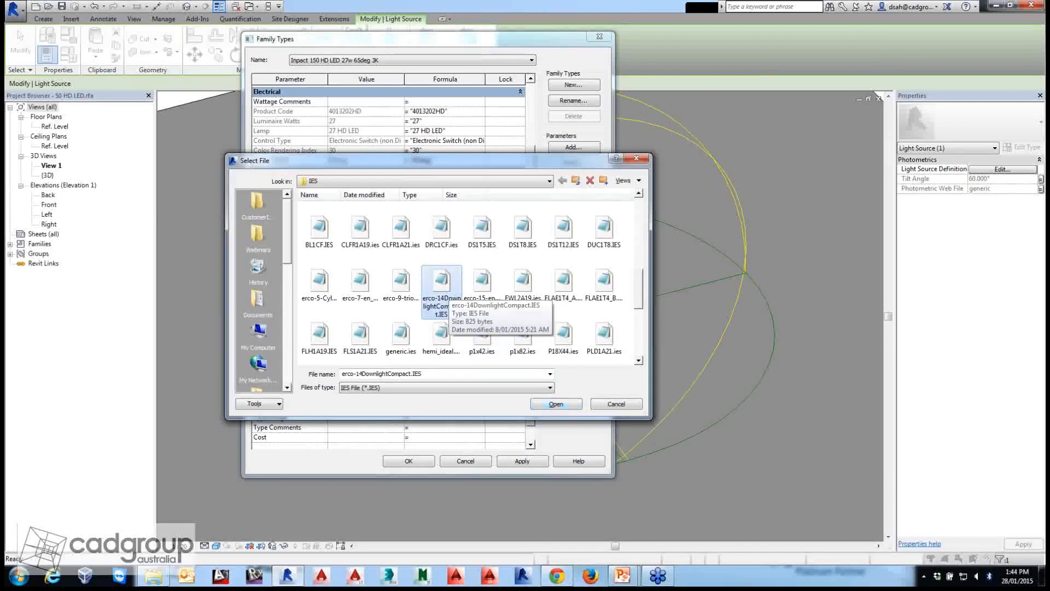
Open the selected IES file in Notepad, examine its header and photometric data values, and close it.
{"action": "right_click", "coordinate": [449, 294]}
{"action": "left_click", "coordinate": [482, 322]}
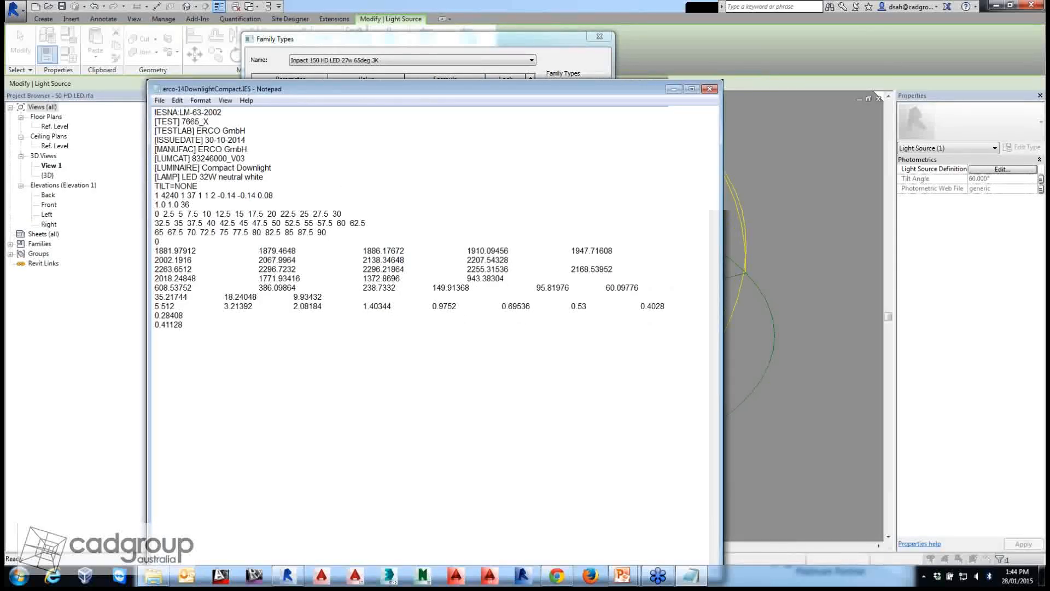
{"action": "left_click_drag", "start_coordinate": [432, 89], "coordinate": [468, 106]}
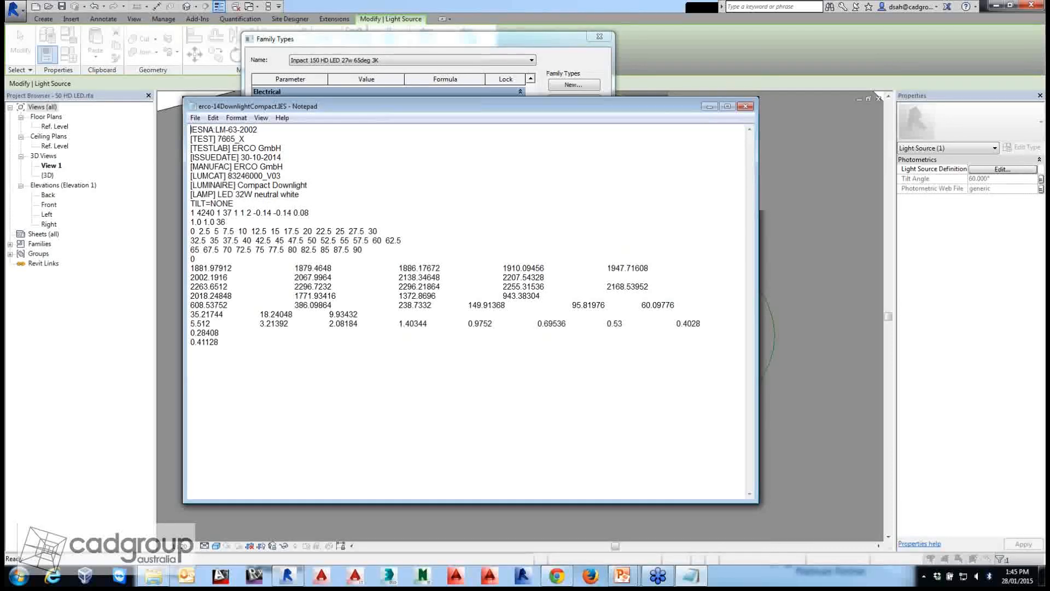
{"action": "left_click_drag", "start_coordinate": [191, 129], "coordinate": [281, 157]}
{"action": "left_click_drag", "start_coordinate": [211, 204], "coordinate": [191, 353]}
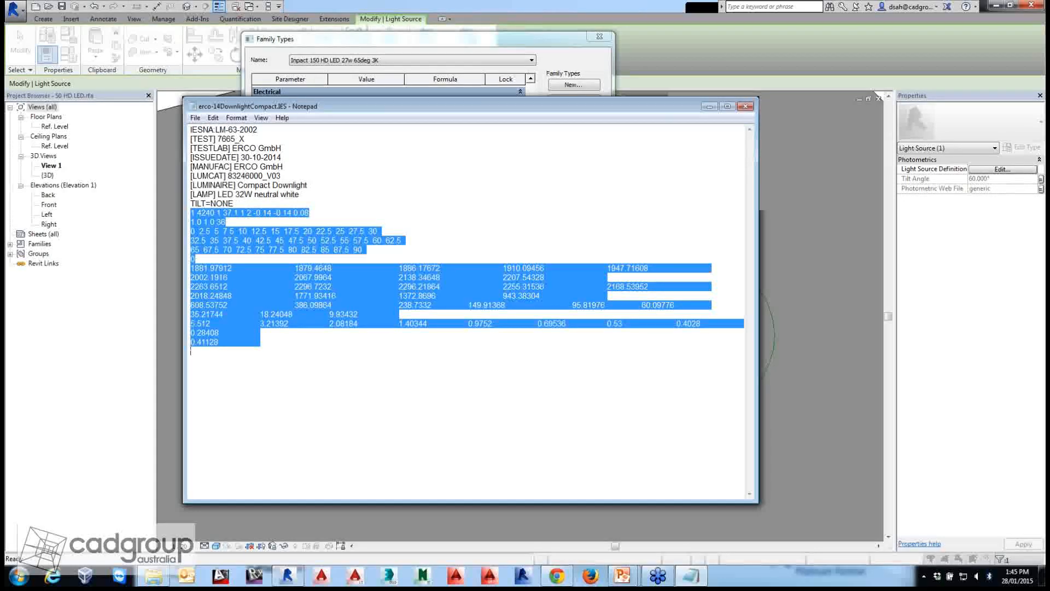
{"action": "left_click", "coordinate": [382, 372]}
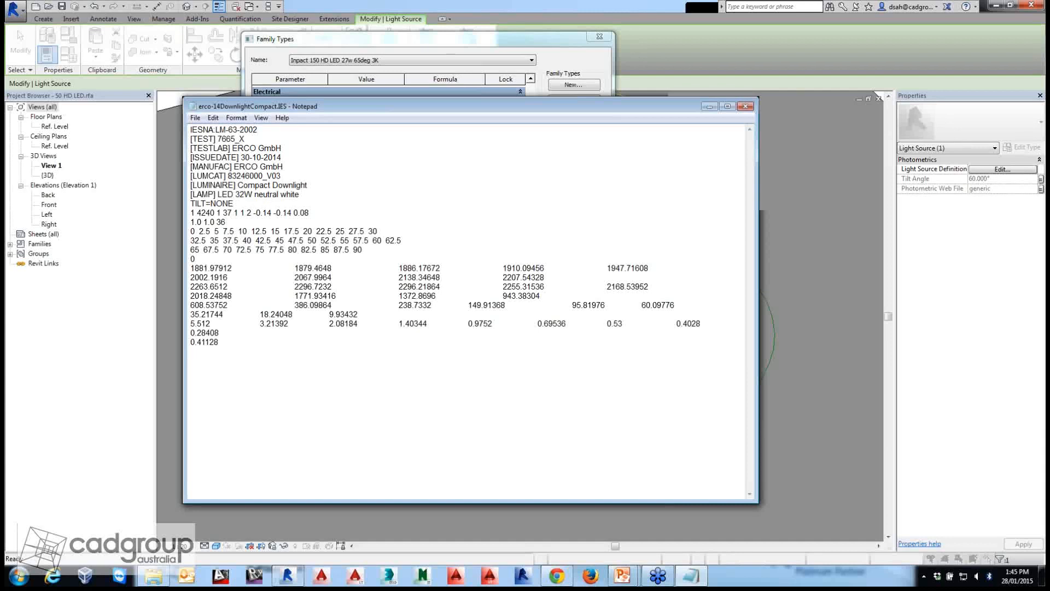
{"action": "left_click_drag", "start_coordinate": [438, 106], "coordinate": [325, 135]}
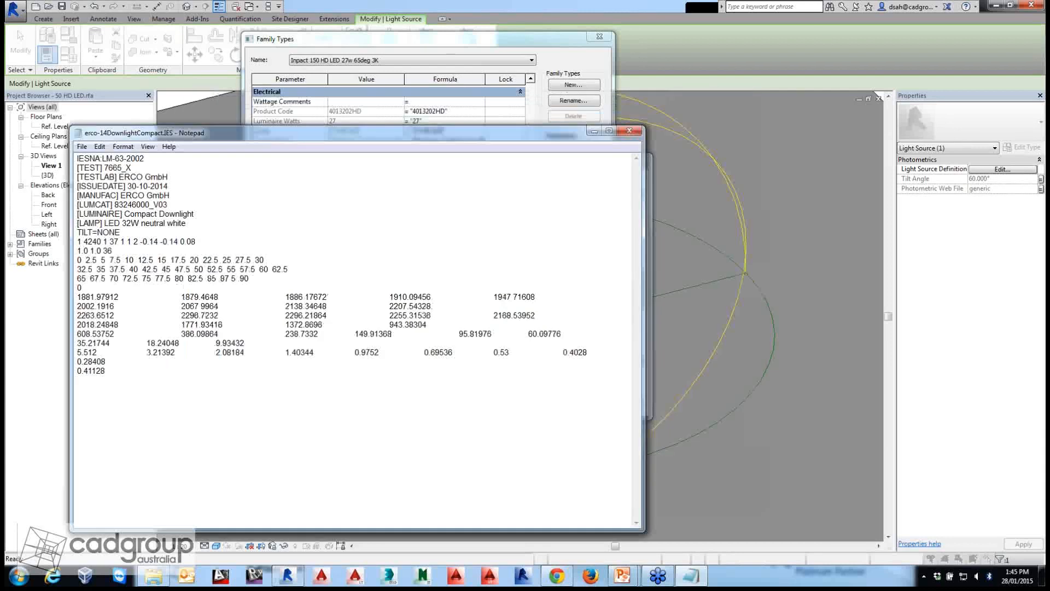
{"action": "key", "text": "alt+F4"}
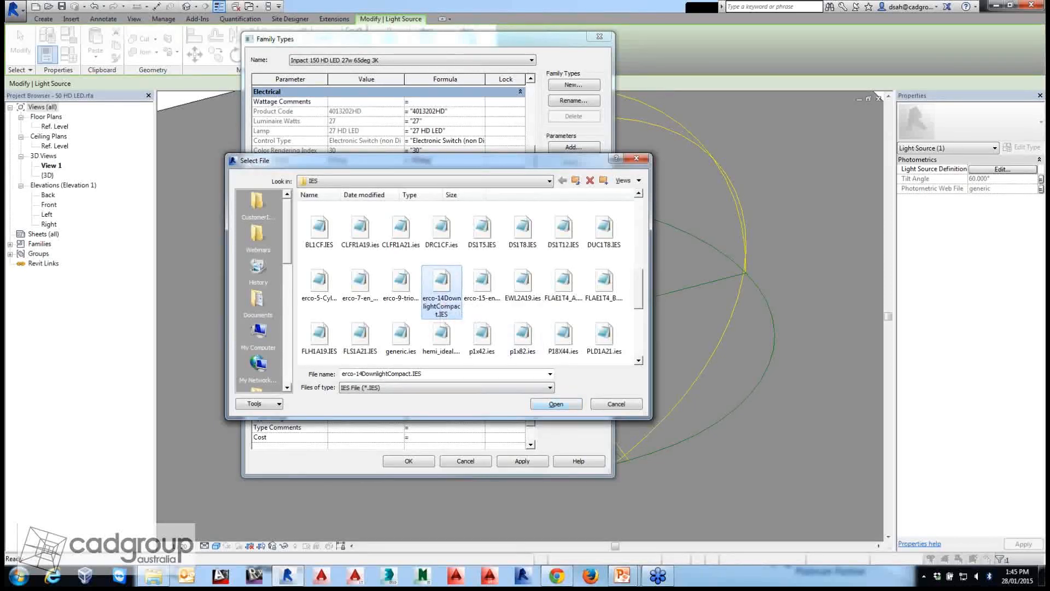
Load erco-14DownlightCompact.IES as the photometric web file, apply it, and uncover the light source in the model.
{"action": "left_click", "coordinate": [556, 404]}
{"action": "left_click", "coordinate": [522, 461]}
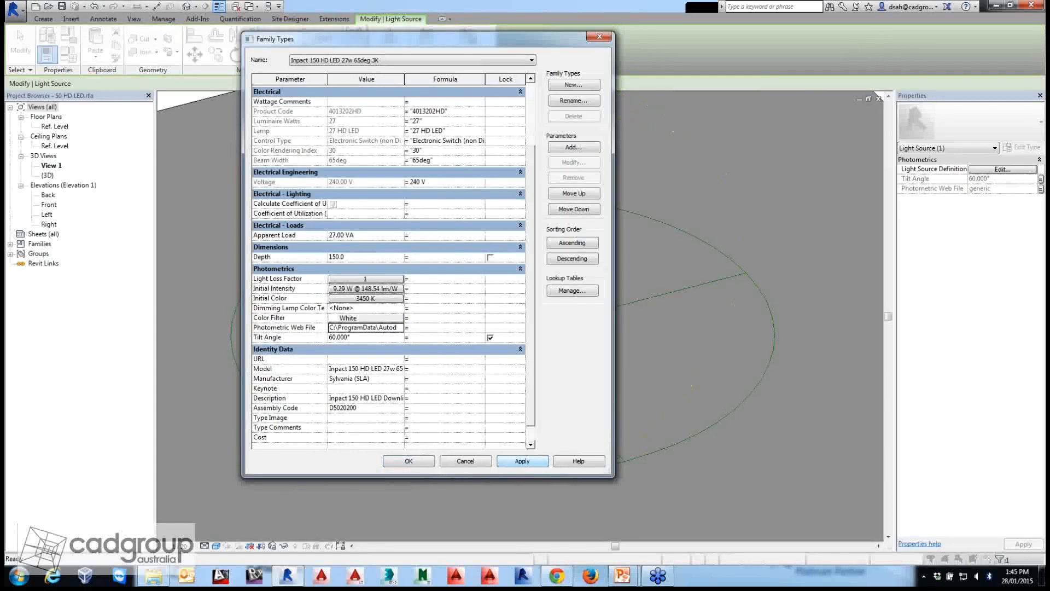
{"action": "left_click_drag", "start_coordinate": [405, 39], "coordinate": [725, 50]}
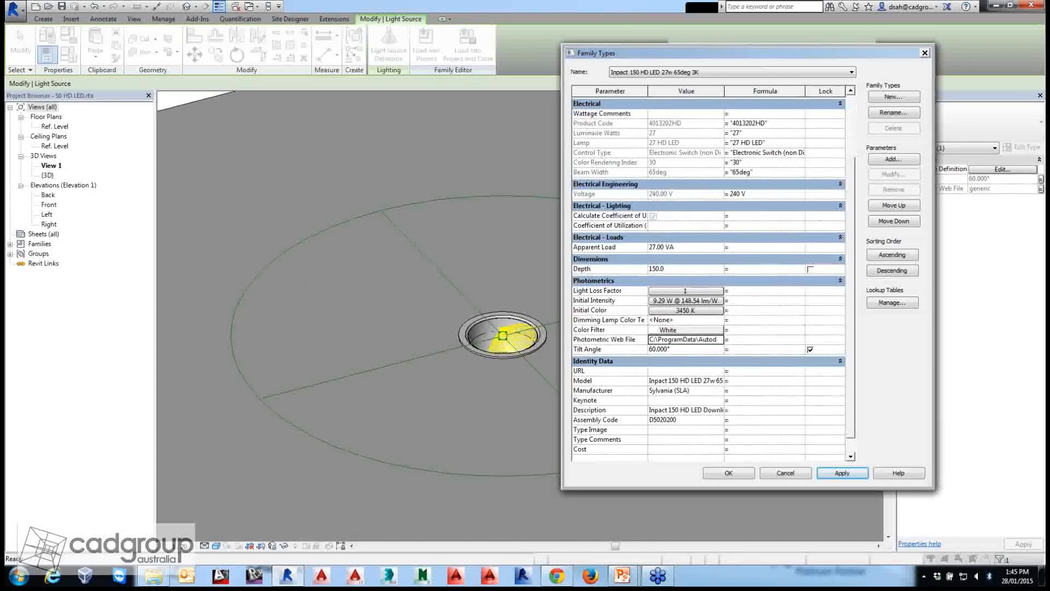
Try tilt angles of 0, 45 and 90 degrees for the light source, applying each one.
{"action": "left_click", "coordinate": [678, 349]}
{"action": "type", "text": "0"}
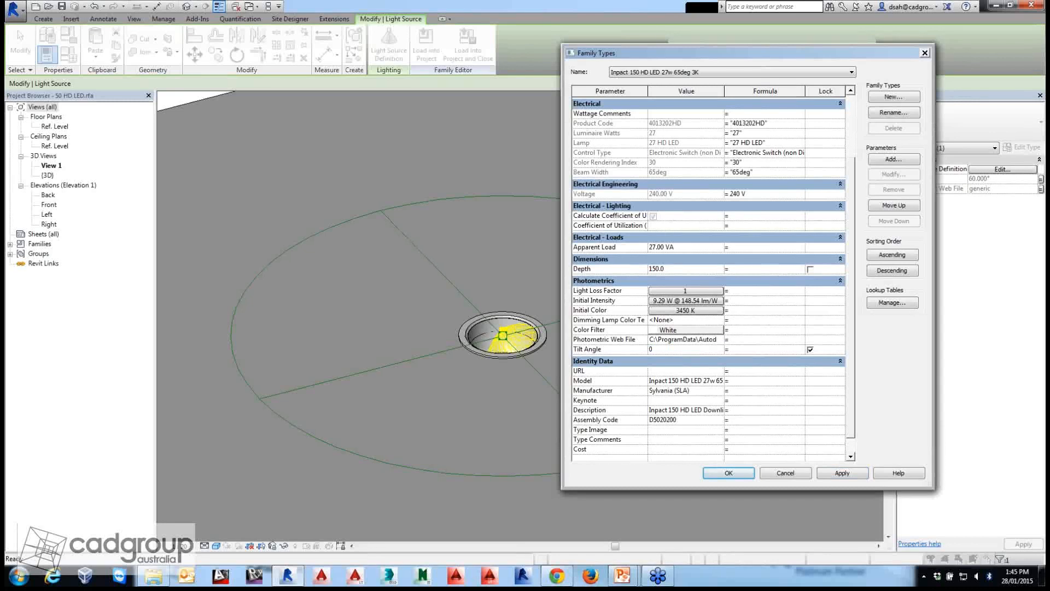
{"action": "left_click", "coordinate": [843, 473]}
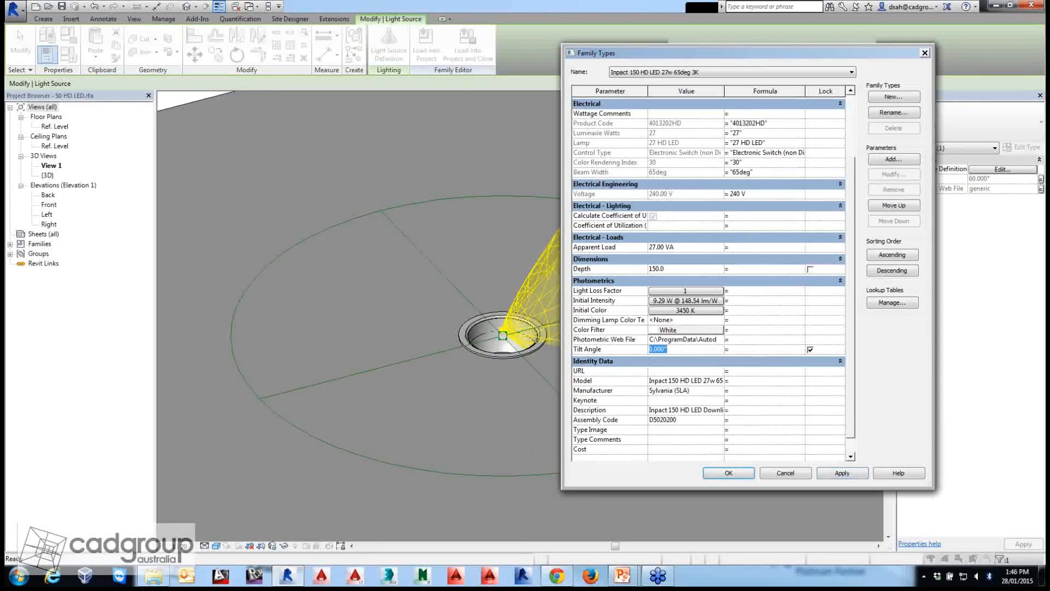
{"action": "type", "text": "45"}
{"action": "left_click", "coordinate": [843, 473]}
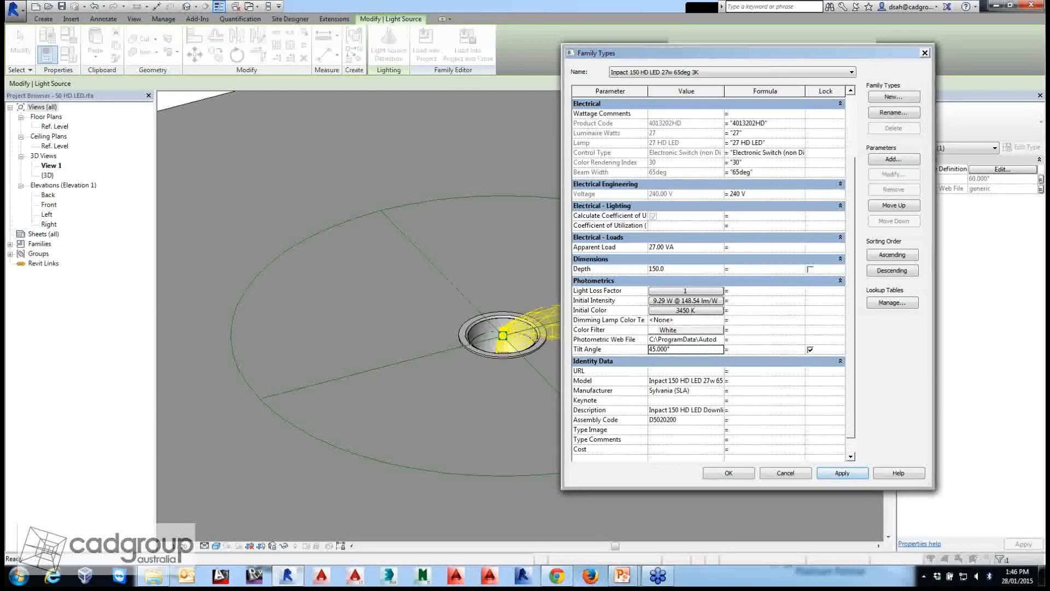
{"action": "type", "text": "90"}
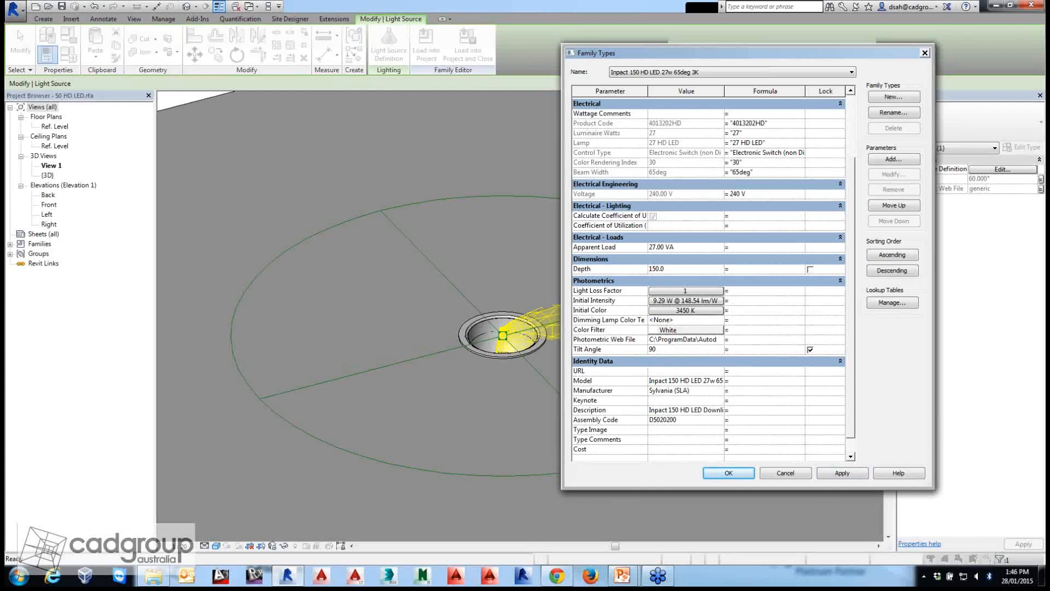
{"action": "left_click", "coordinate": [842, 473]}
Set the light source's tilt angle to -90 degrees and apply it.
{"action": "left_click", "coordinate": [651, 349]}
{"action": "type", "text": "-90.000"}
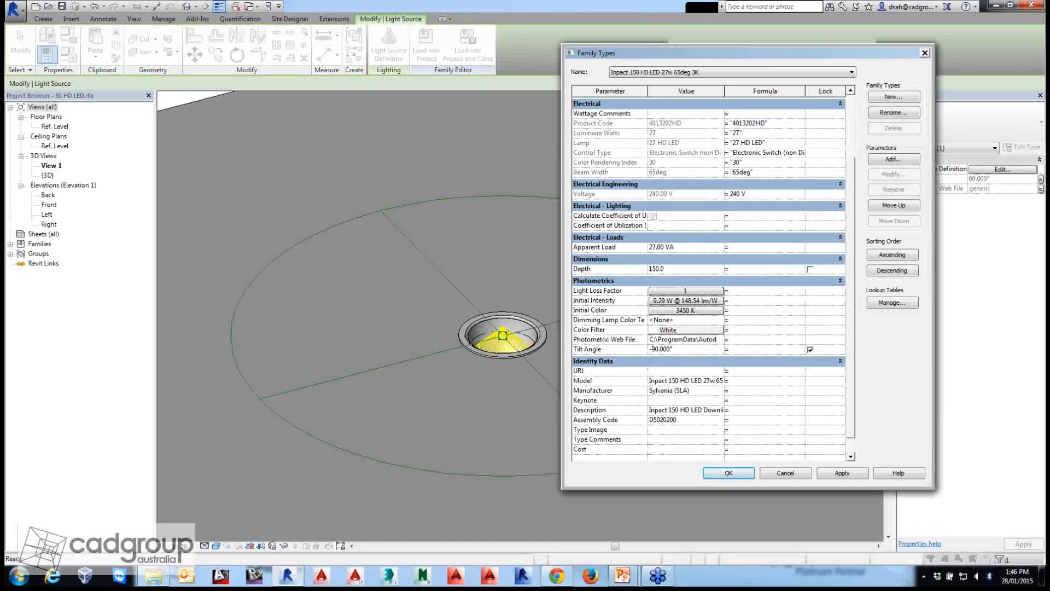
{"action": "left_click", "coordinate": [843, 473]}
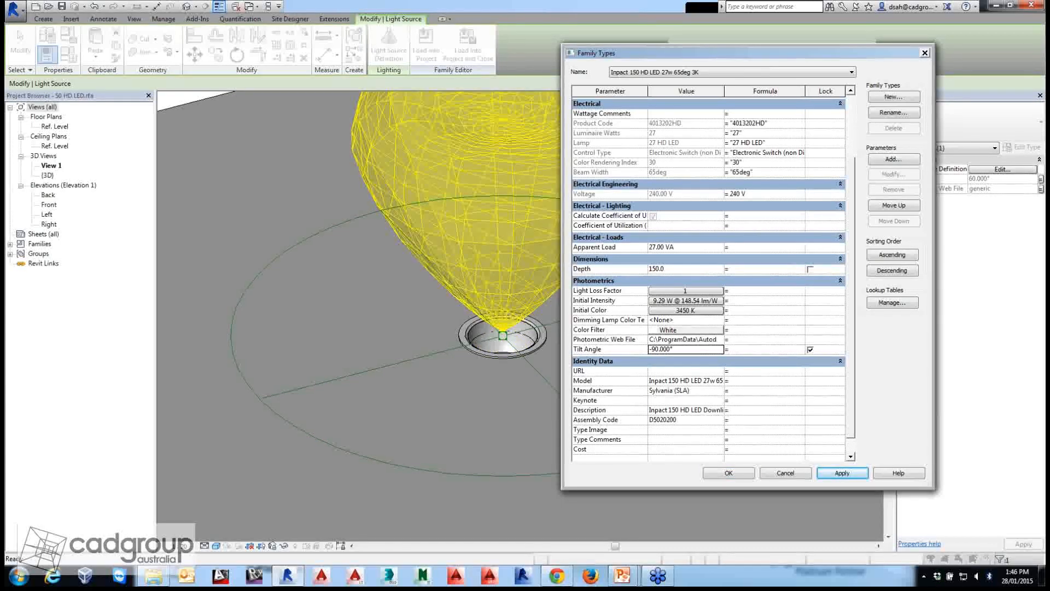
Replace the photometric web file with erco-15-en_gb-ies-40046-000.IES, apply it, and confirm the family types.
{"action": "left_click_drag", "start_coordinate": [727, 53], "coordinate": [701, 83]}
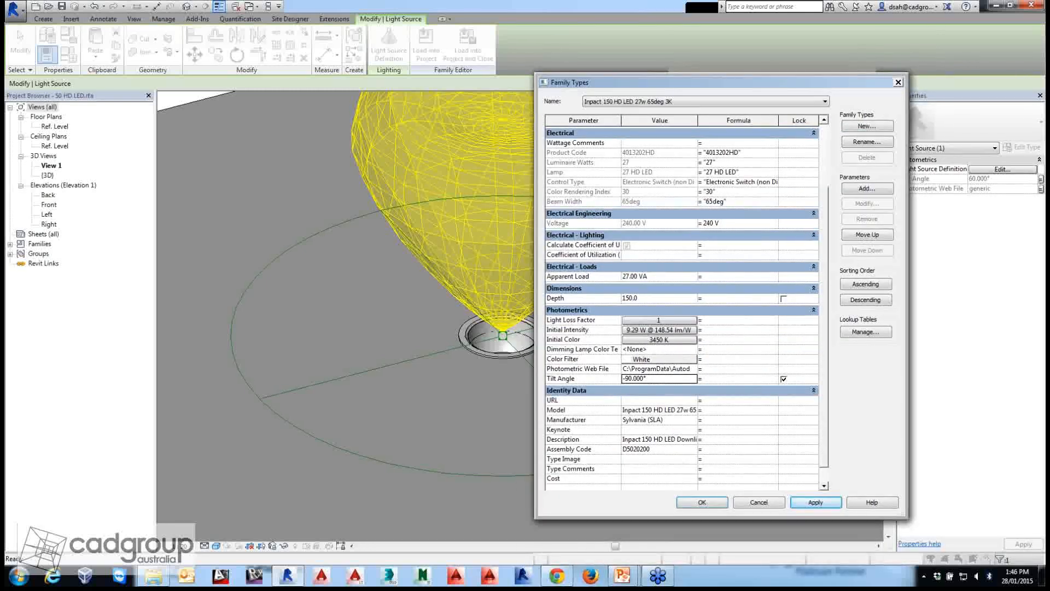
{"action": "left_click", "coordinate": [656, 379]}
{"action": "left_click", "coordinate": [659, 368]}
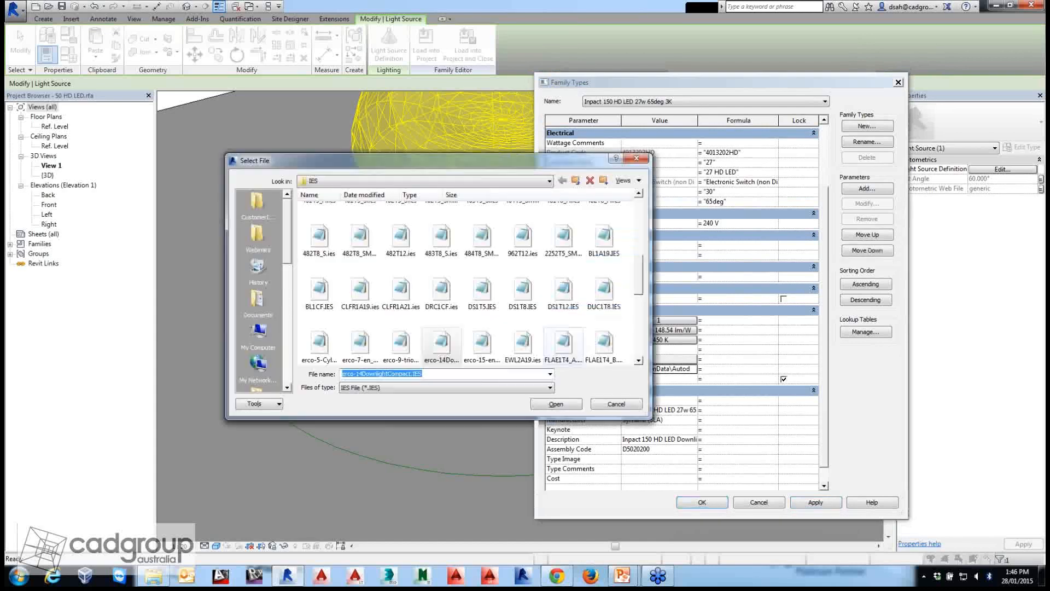
{"action": "left_click", "coordinate": [482, 345]}
{"action": "left_click", "coordinate": [557, 403]}
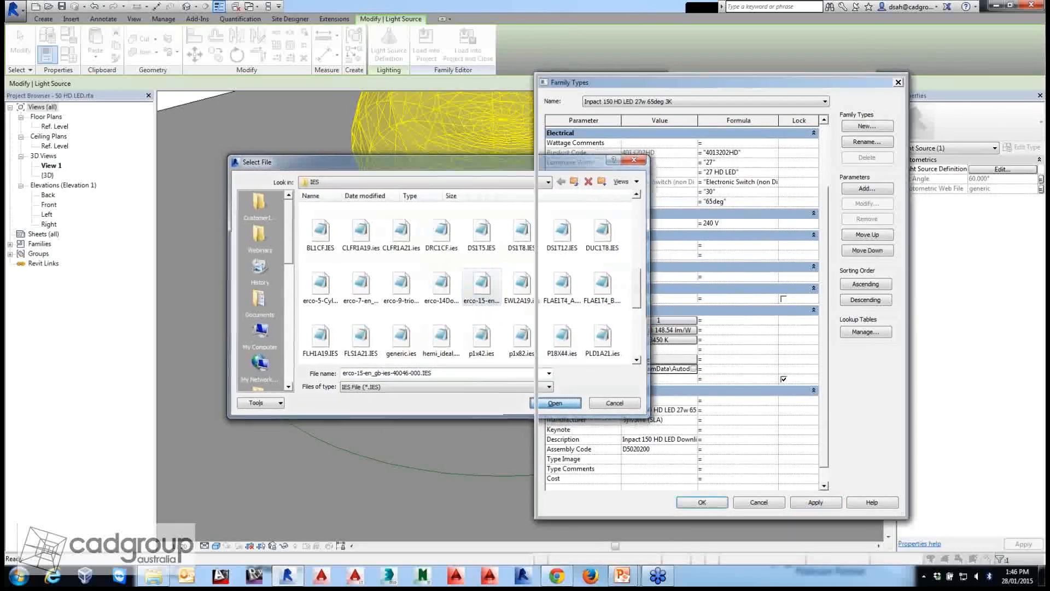
{"action": "left_click", "coordinate": [816, 502]}
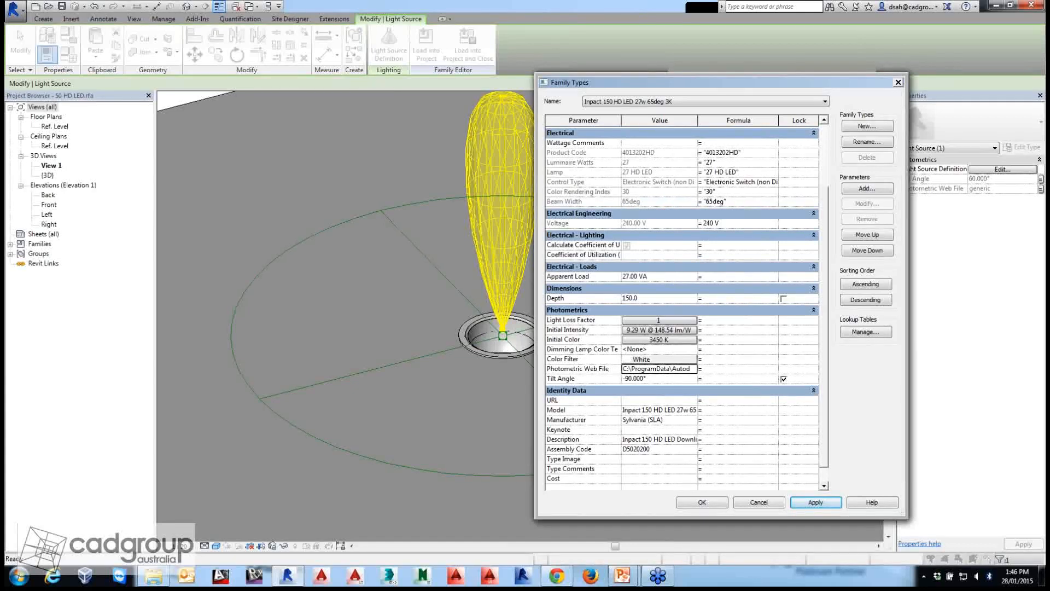
{"action": "left_click", "coordinate": [702, 502]}
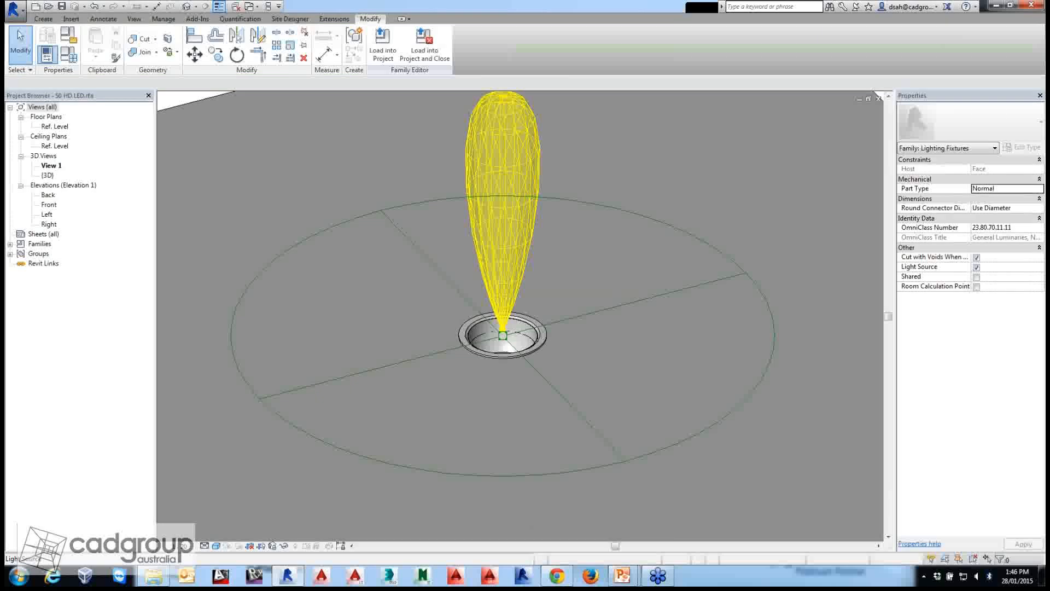
Load the downlight family into the villa project and check the Lighting Fixtures category in the 3D view's visibility overrides.
{"action": "left_click", "coordinate": [383, 46]}
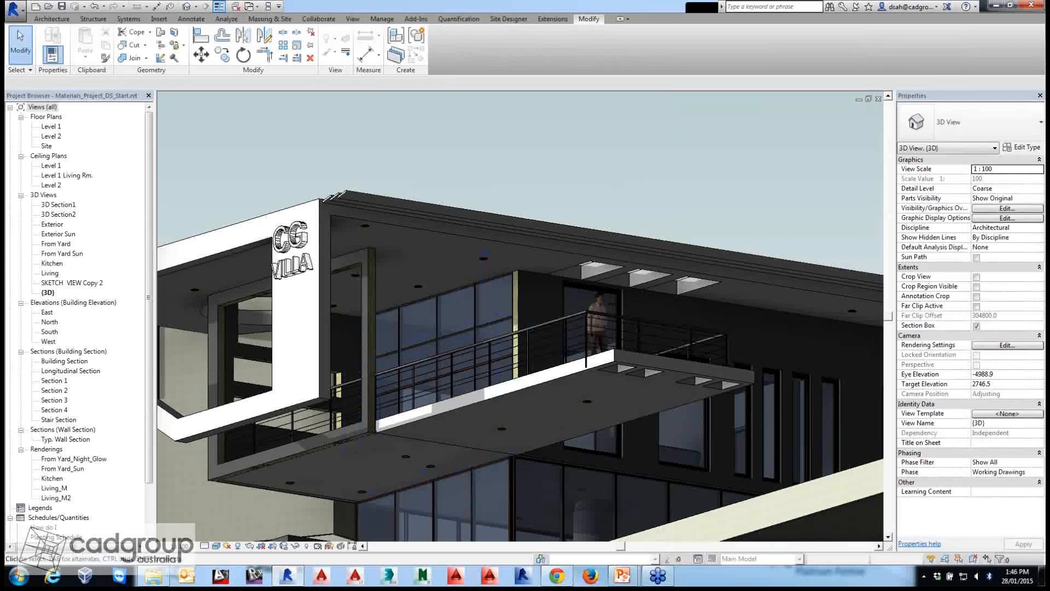
{"action": "key", "text": "v"}
{"action": "key", "text": "v"}
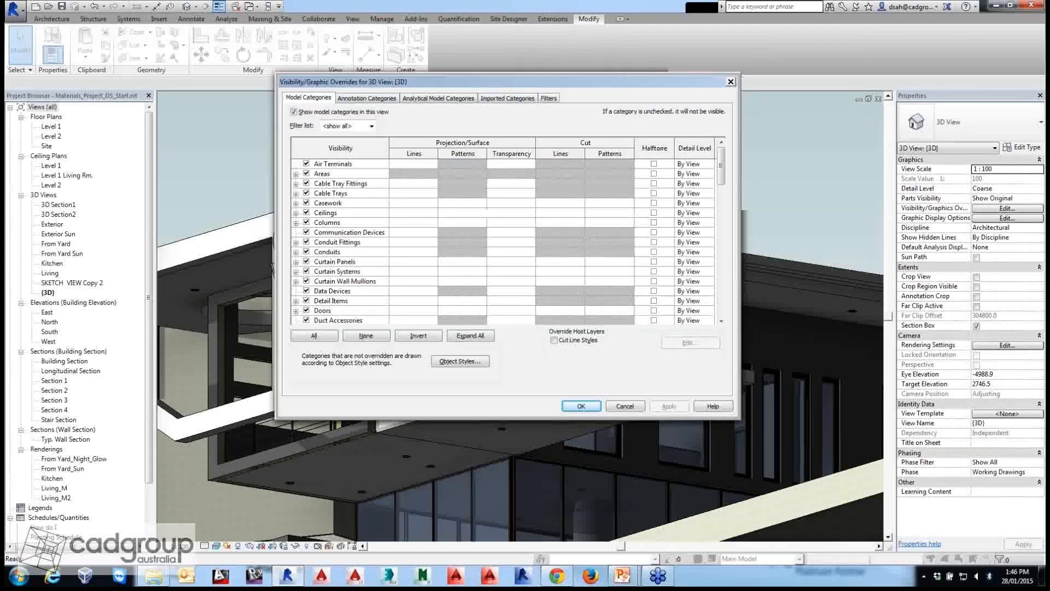
{"action": "left_click_drag", "start_coordinate": [628, 157], "coordinate": [628, 201]}
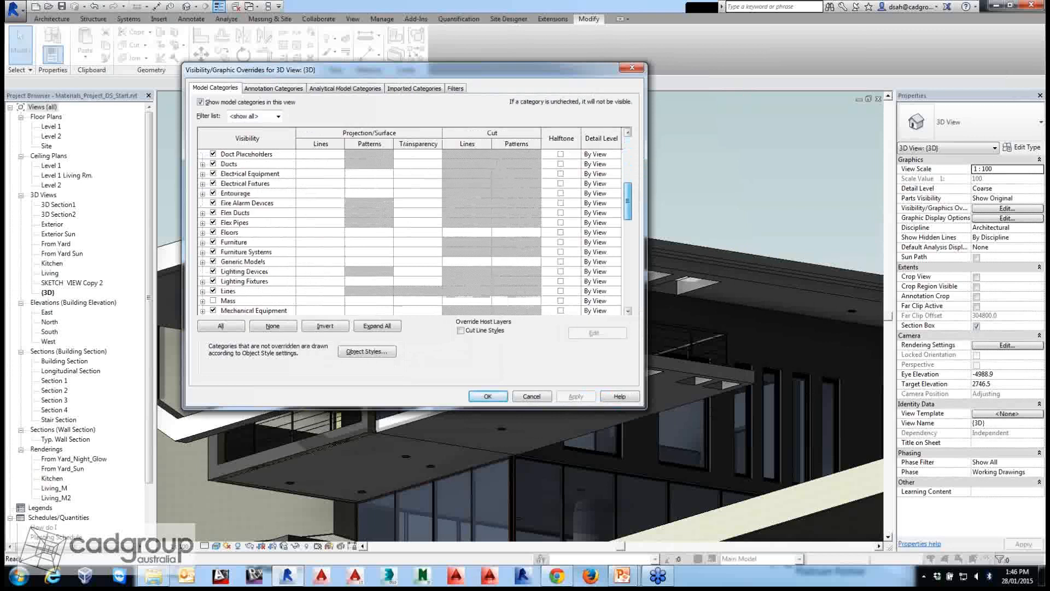
{"action": "left_click", "coordinate": [532, 396]}
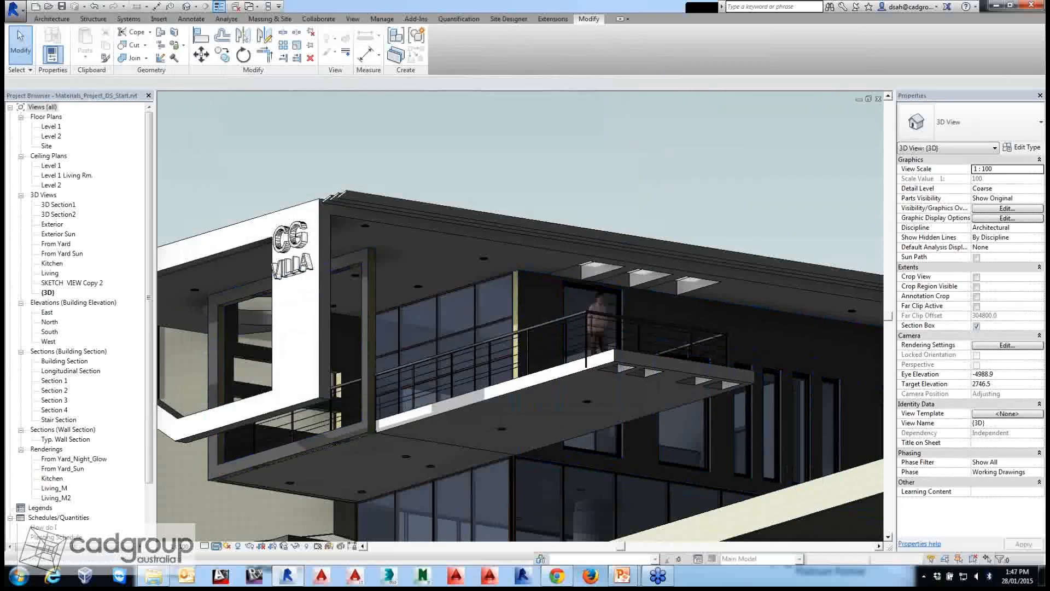
Set the project 3D view's visual style to Consistent Colors and look over the downlights' light sources on the ceilings.
{"action": "left_click", "coordinate": [216, 546]}
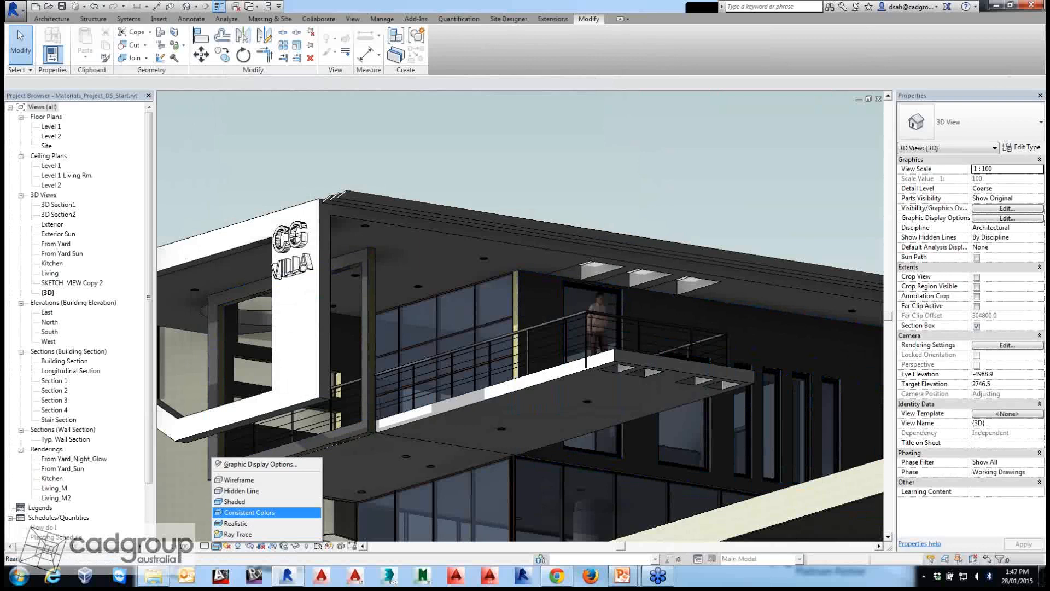
{"action": "left_click", "coordinate": [249, 512]}
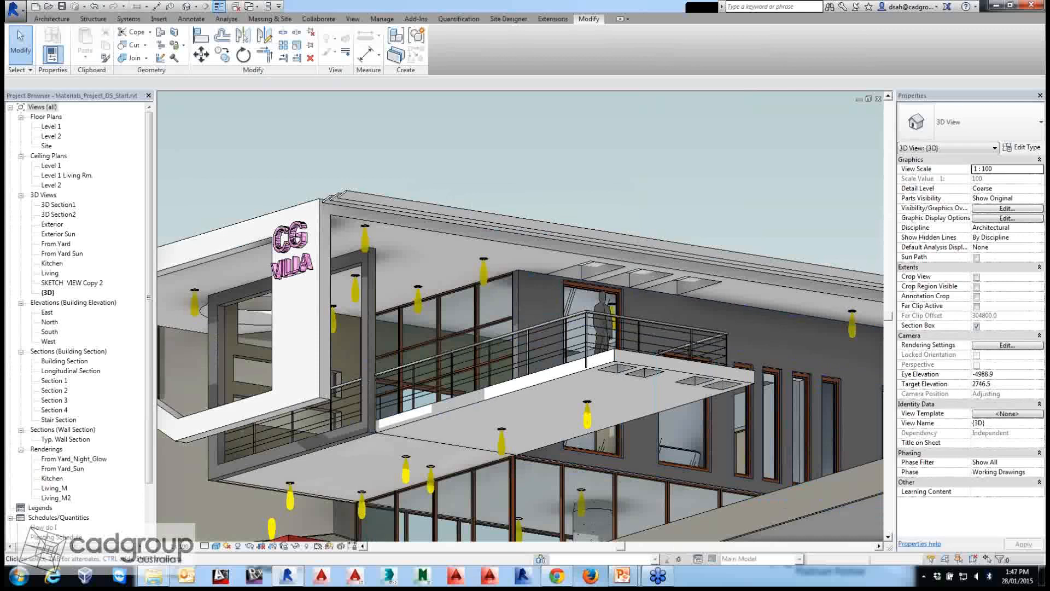
{"action": "middle_click_drag", "start_coordinate": [585, 350], "coordinate": [558, 421], "text": "shift"}
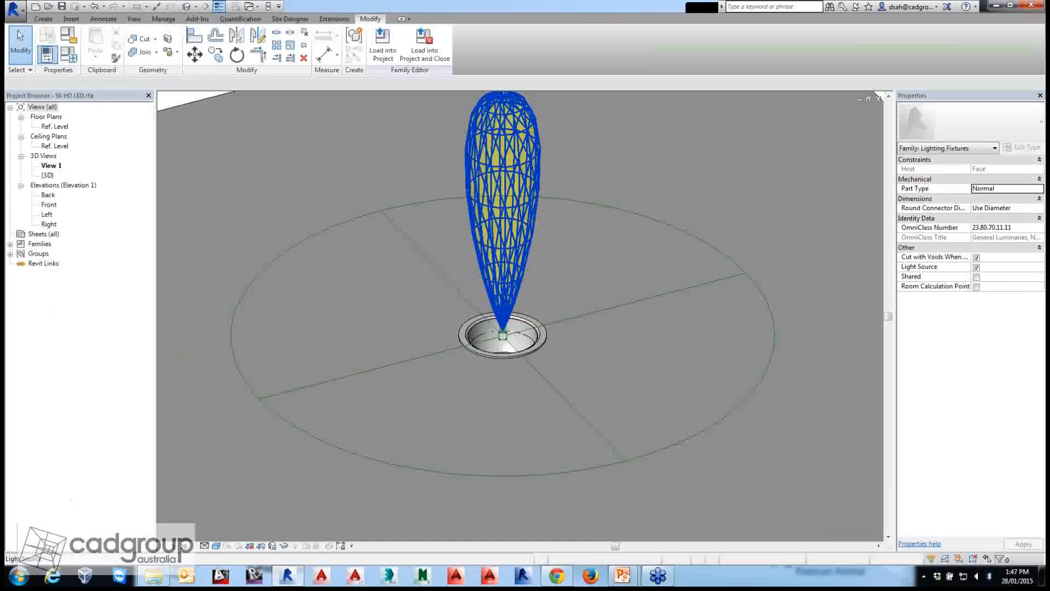
In the downlight family, inspect the outer ring's Sylvania_Lens material appearance and the material assigned to the inner reflector.
{"action": "scroll", "coordinate": [476, 328], "scroll_direction": "up", "scroll_amount": 5}
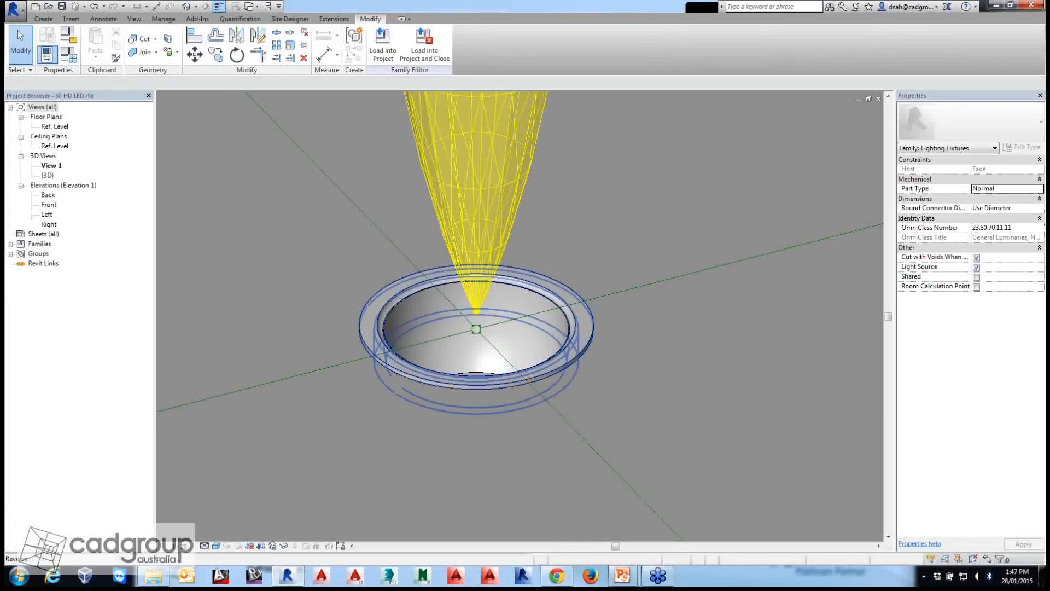
{"action": "left_click", "coordinate": [393, 378]}
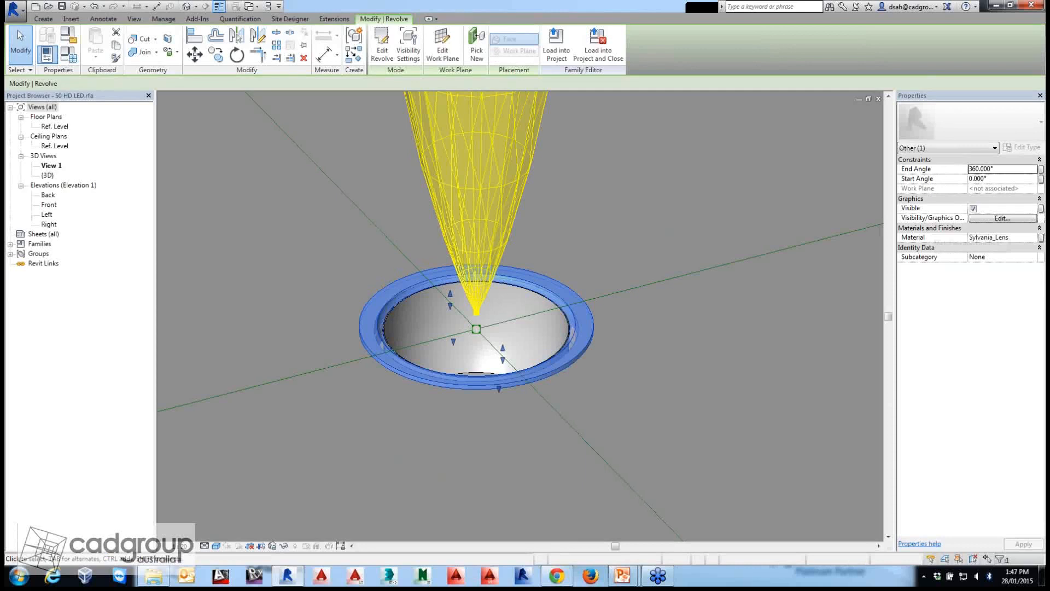
{"action": "left_click", "coordinate": [1001, 238]}
{"action": "left_click", "coordinate": [1033, 237]}
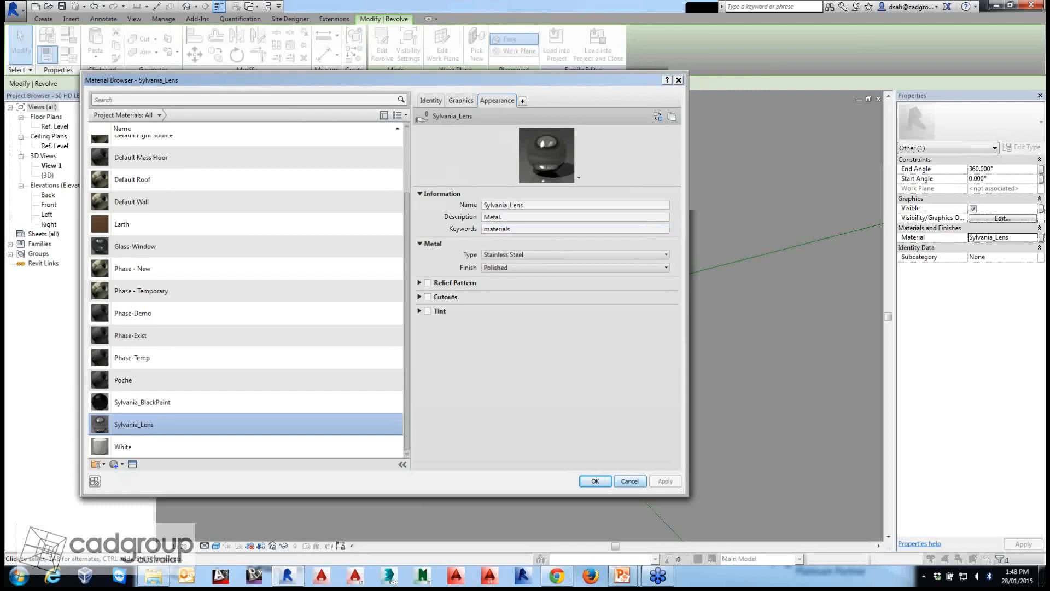
{"action": "key", "text": "Return"}
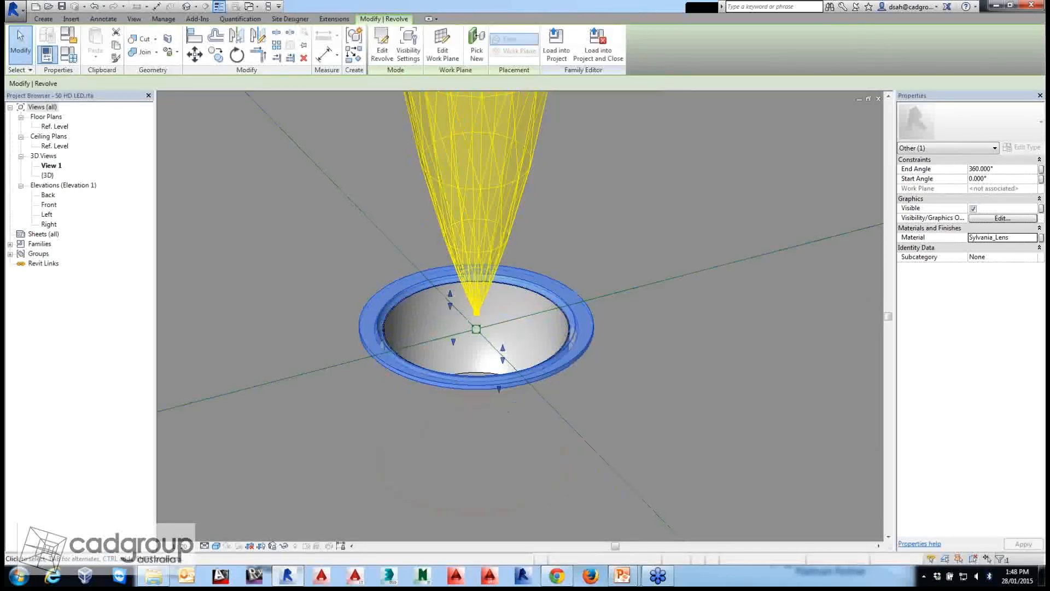
{"action": "key", "text": "Escape"}
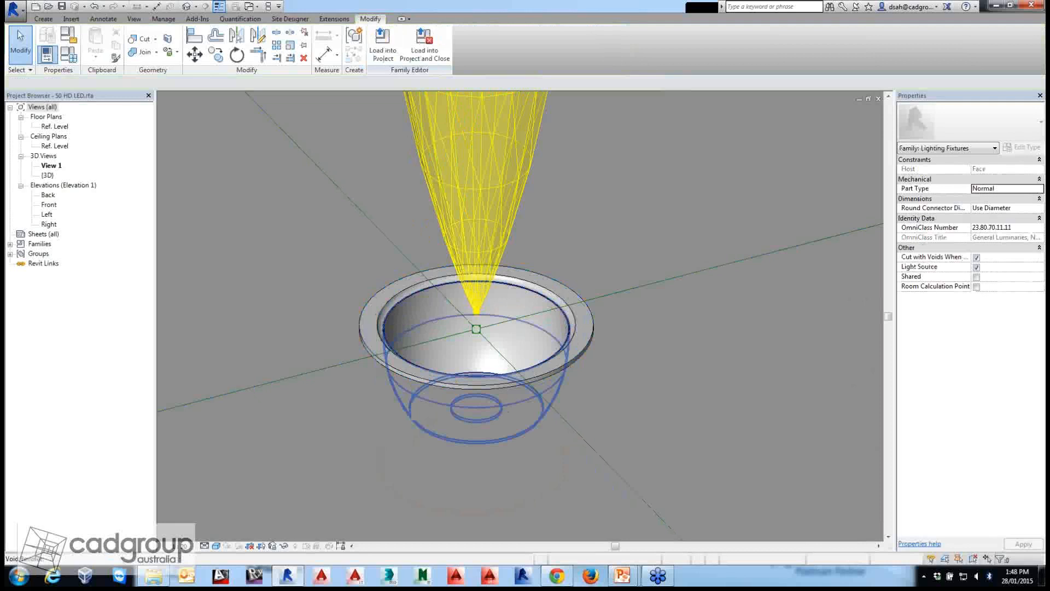
{"action": "left_click", "coordinate": [412, 419]}
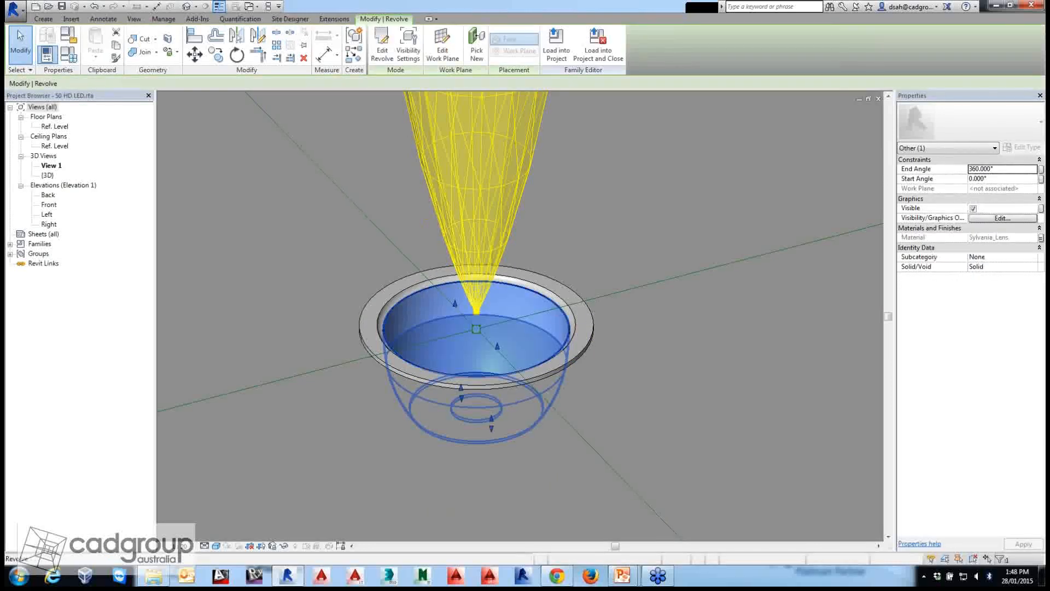
{"action": "key", "text": "Escape"}
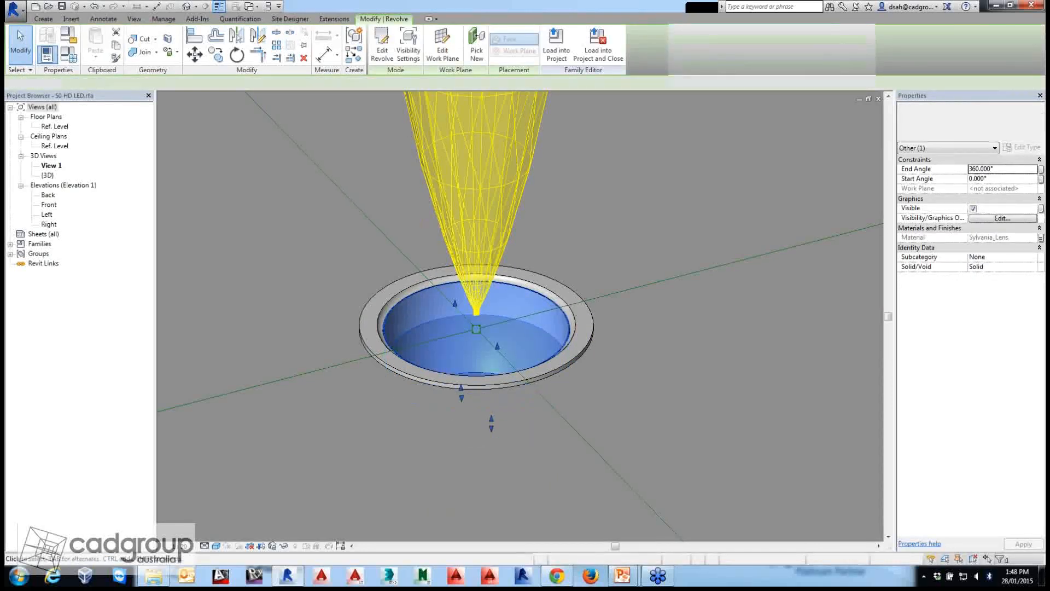